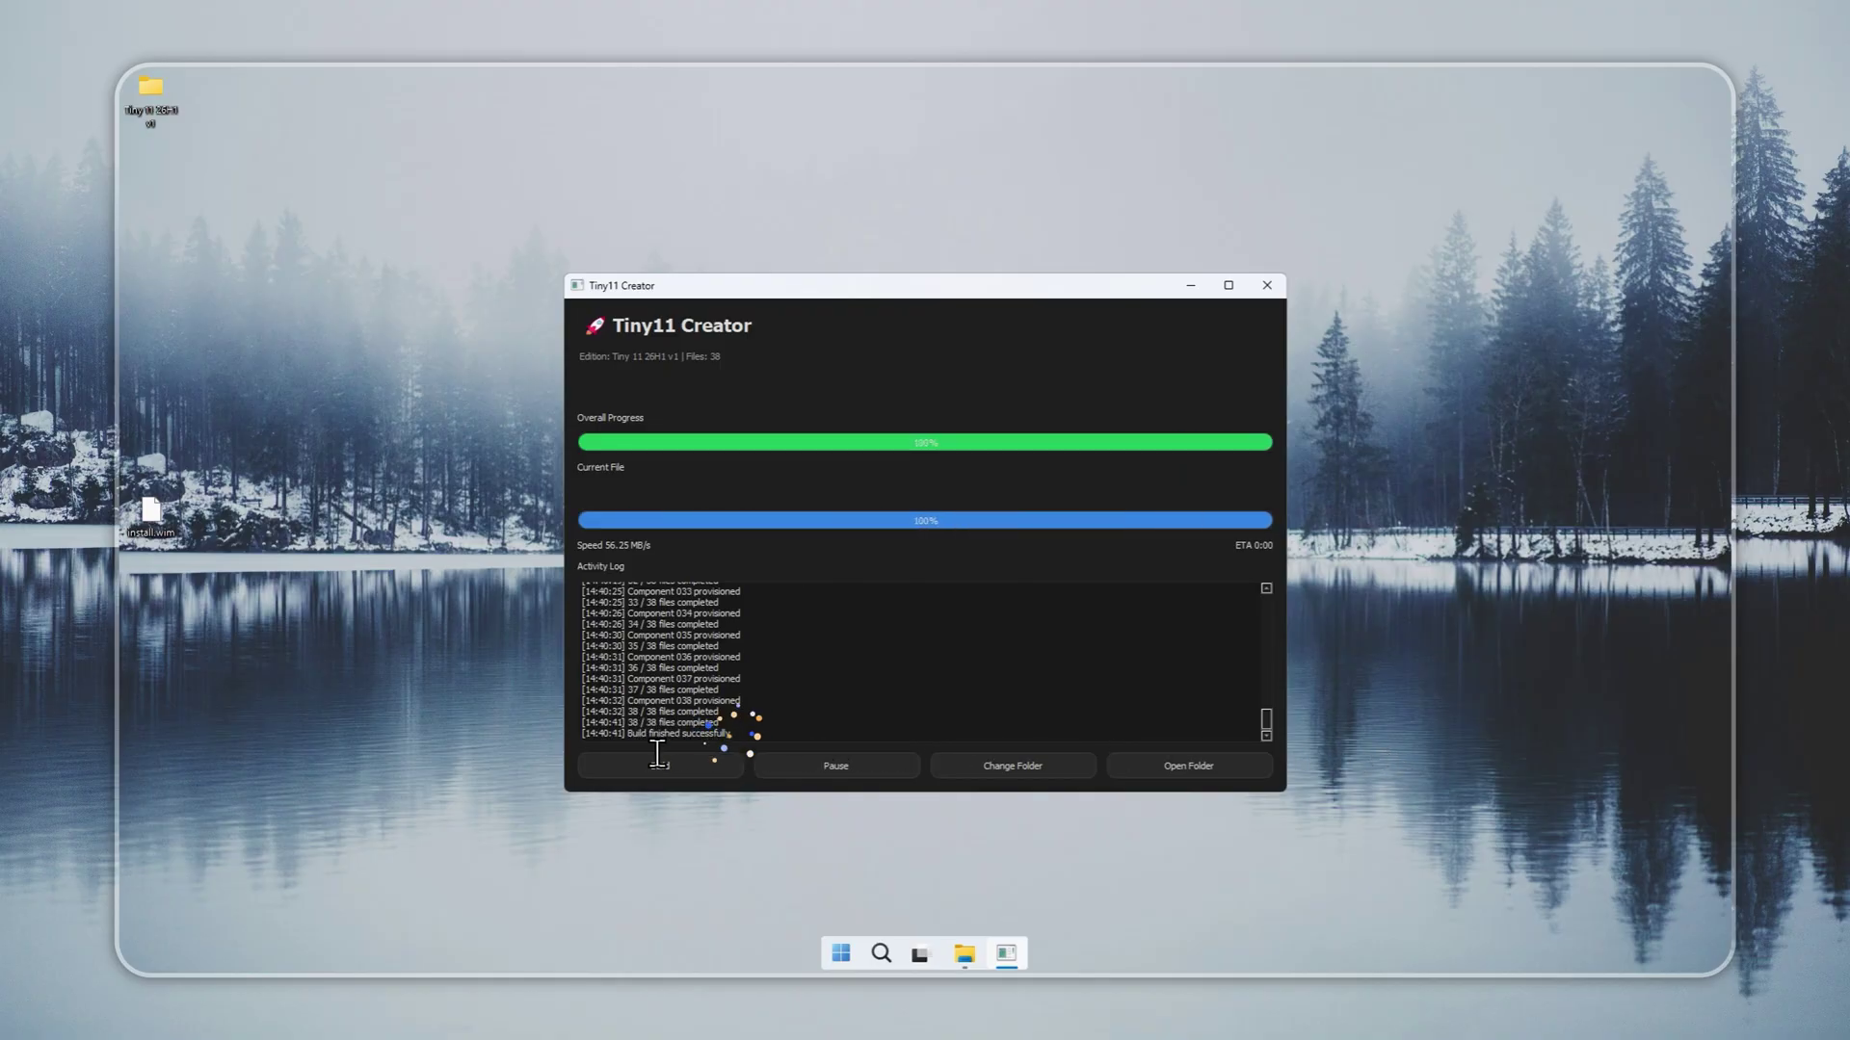
# Step: Open the build's output folder Tiny 11 26H1 v1 and restore its window to a smaller size
pyautogui.tripleClick(622, 737)
pyautogui.click(801, 738)
pyautogui.click(1168, 764)
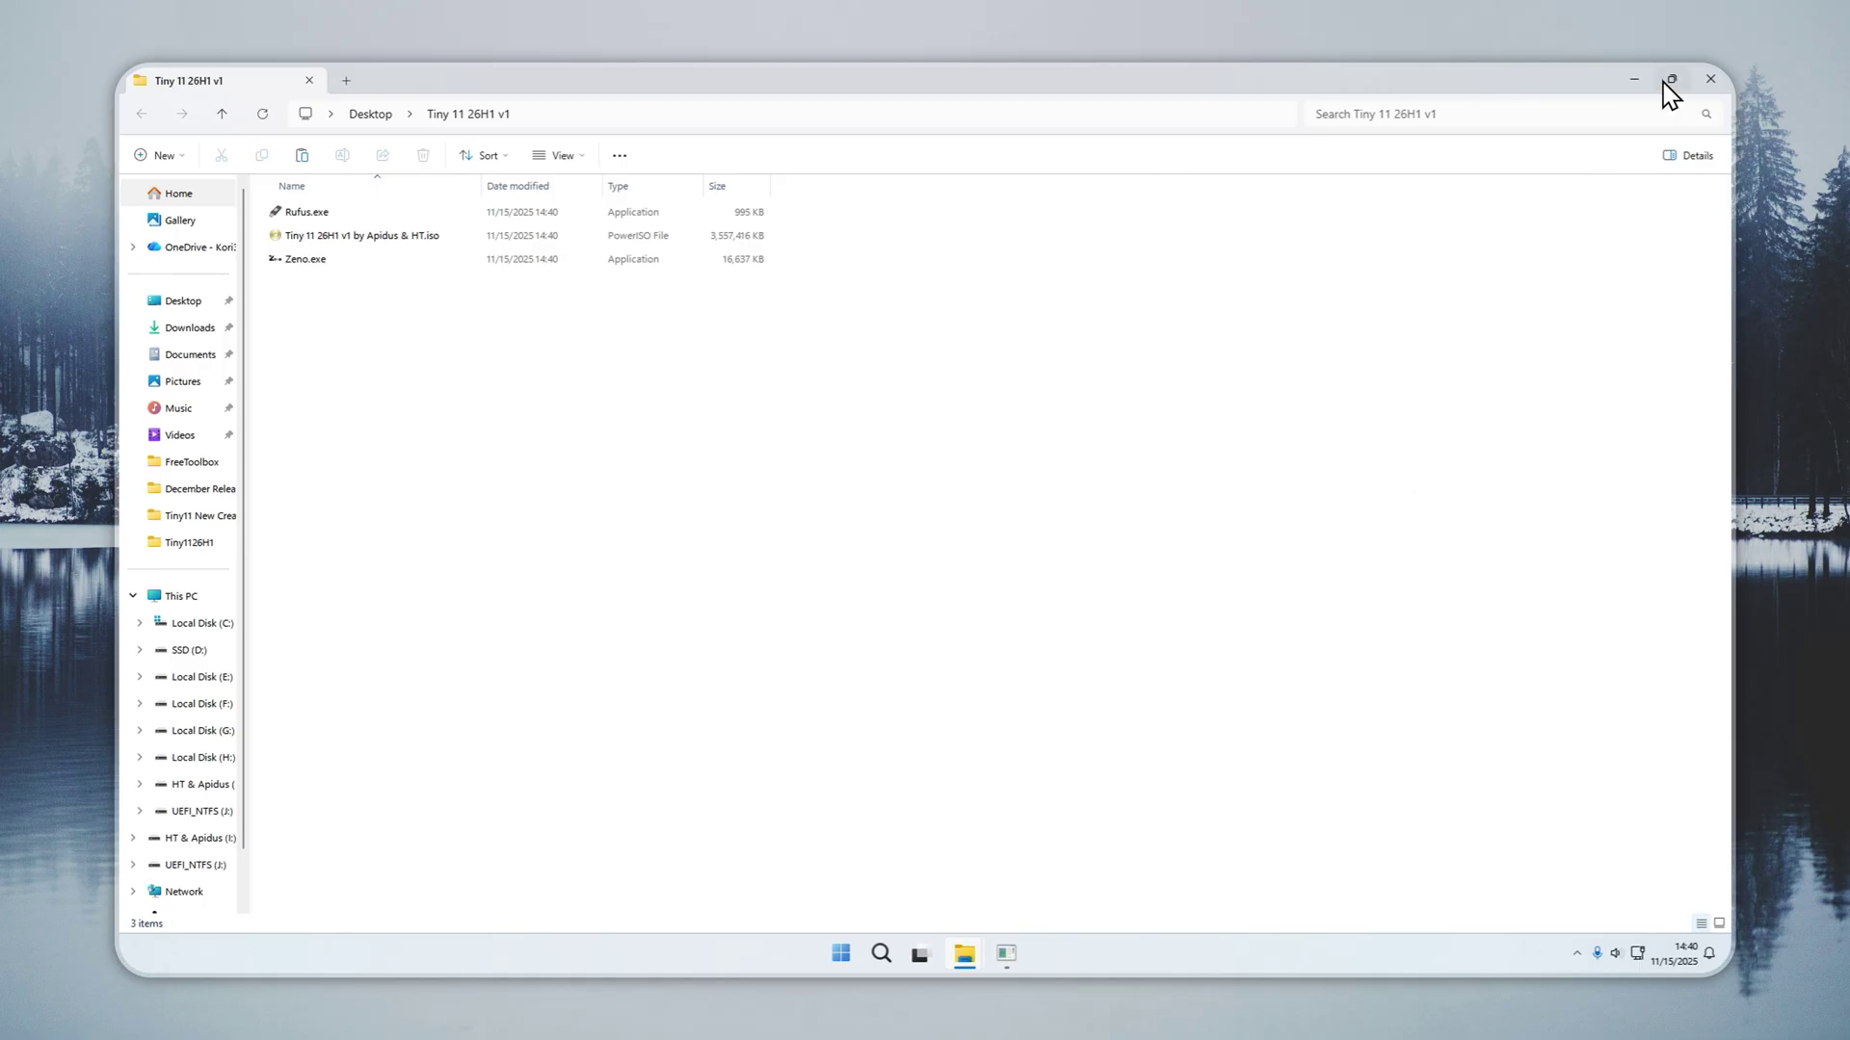
pyautogui.click(1664, 85)
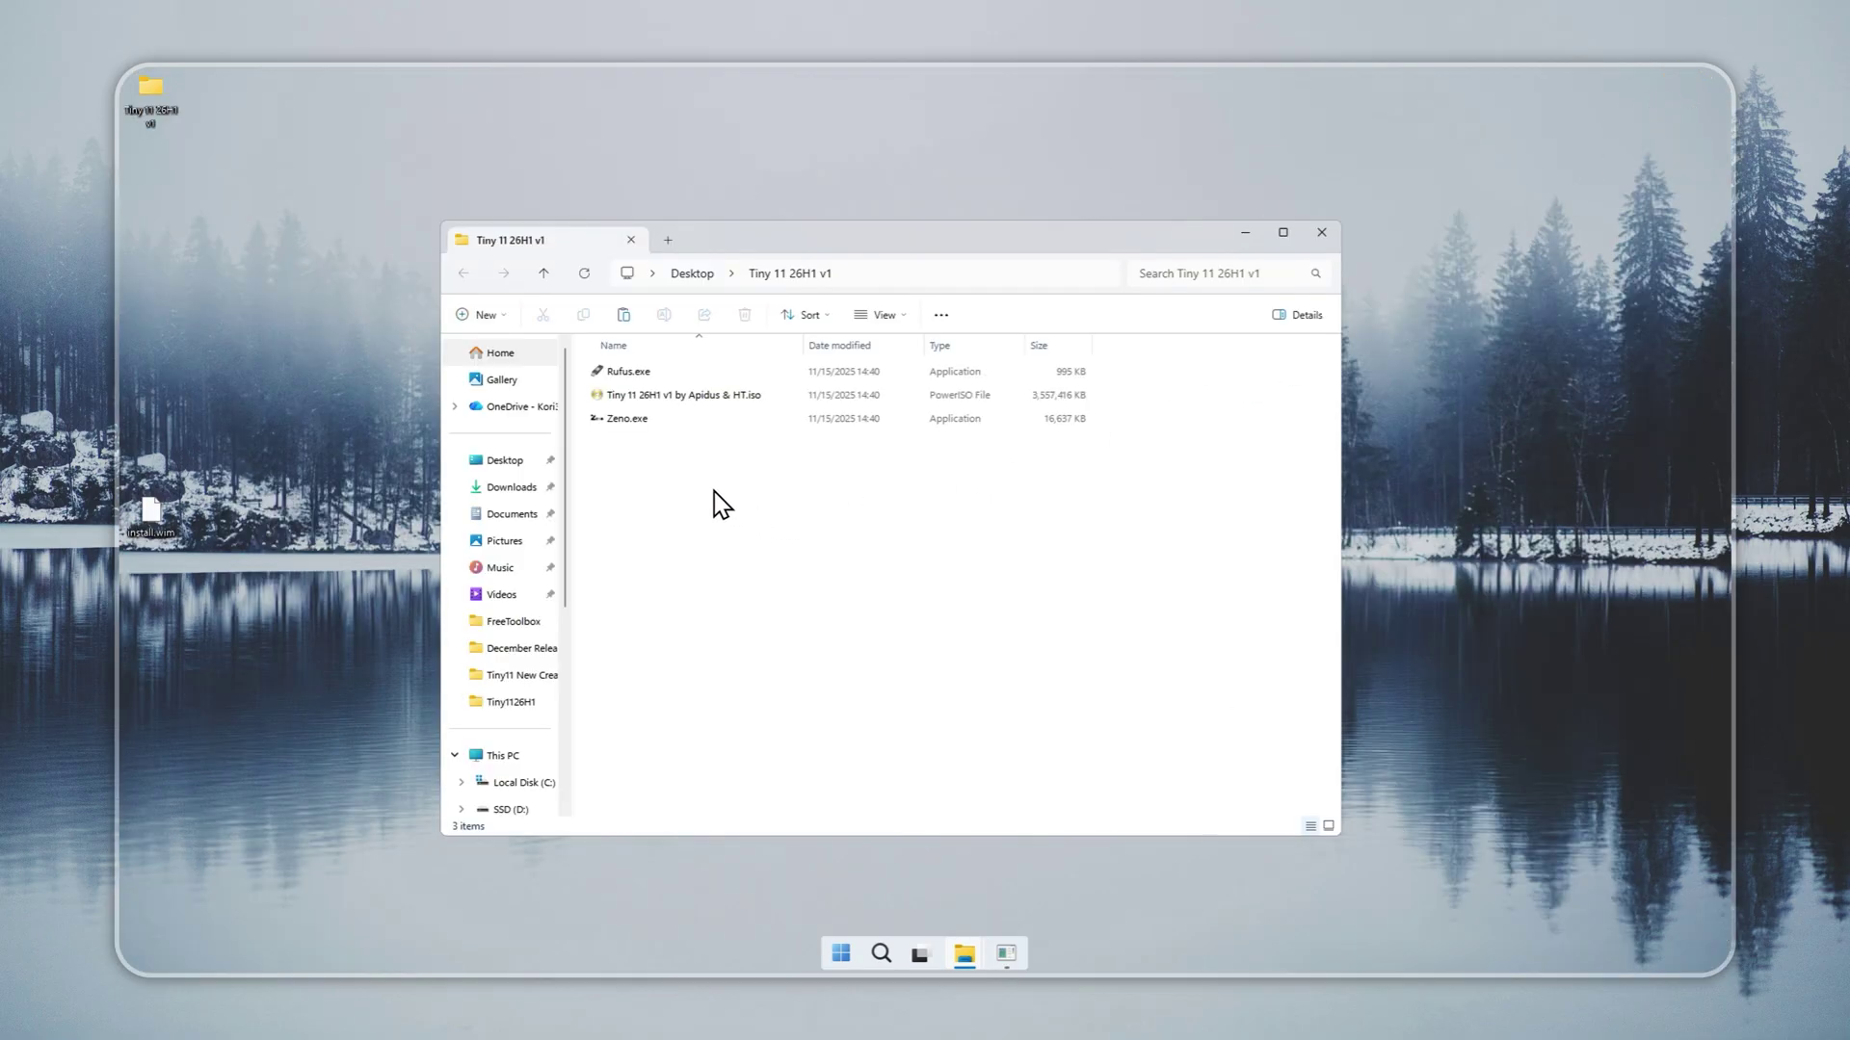
# Step: Launch Zeno.exe and choose Tiny 11 26H1 v1 by Apidus & HT.iso from the desktop's Tiny 11 26H1 v1 folder as the Windows ISO
pyautogui.doubleClick(627, 418)
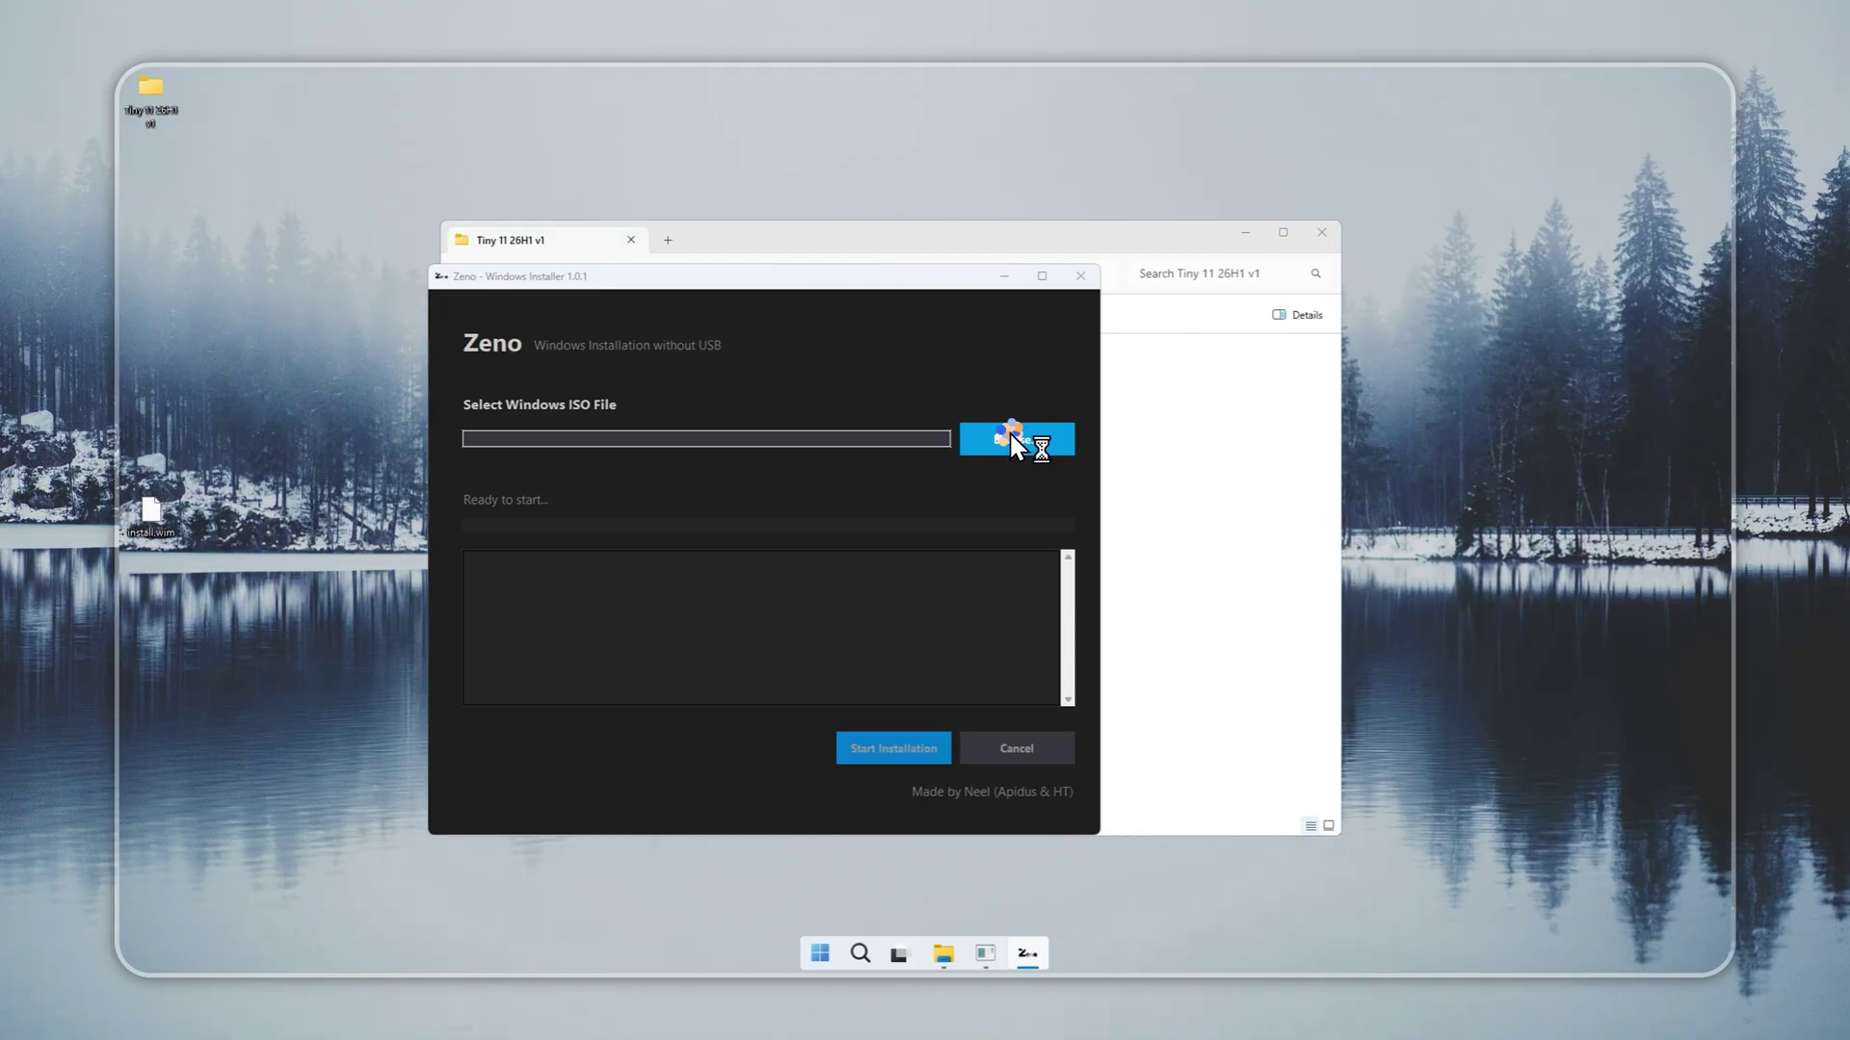
pyautogui.click(1008, 433)
pyautogui.scroll(5, 520, 501)
pyautogui.click(500, 516)
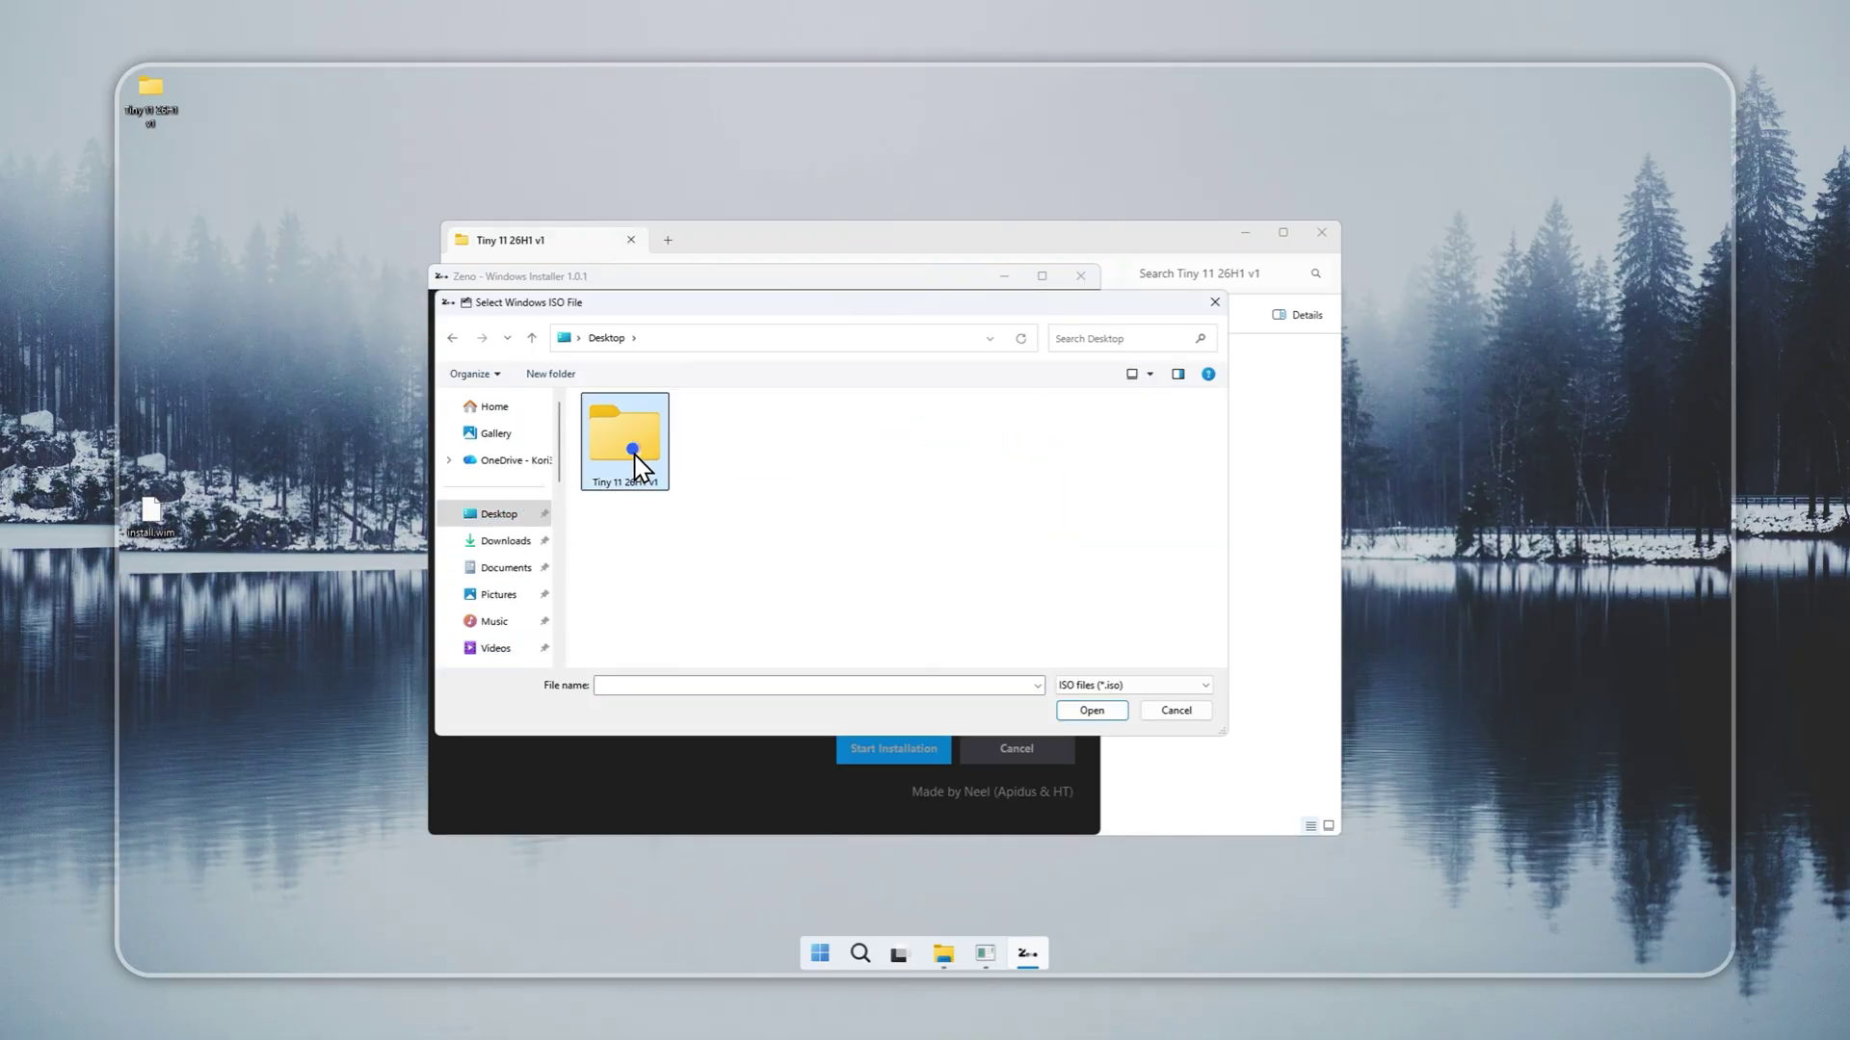
pyautogui.doubleClick(631, 448)
pyautogui.click(718, 425)
pyautogui.click(1081, 709)
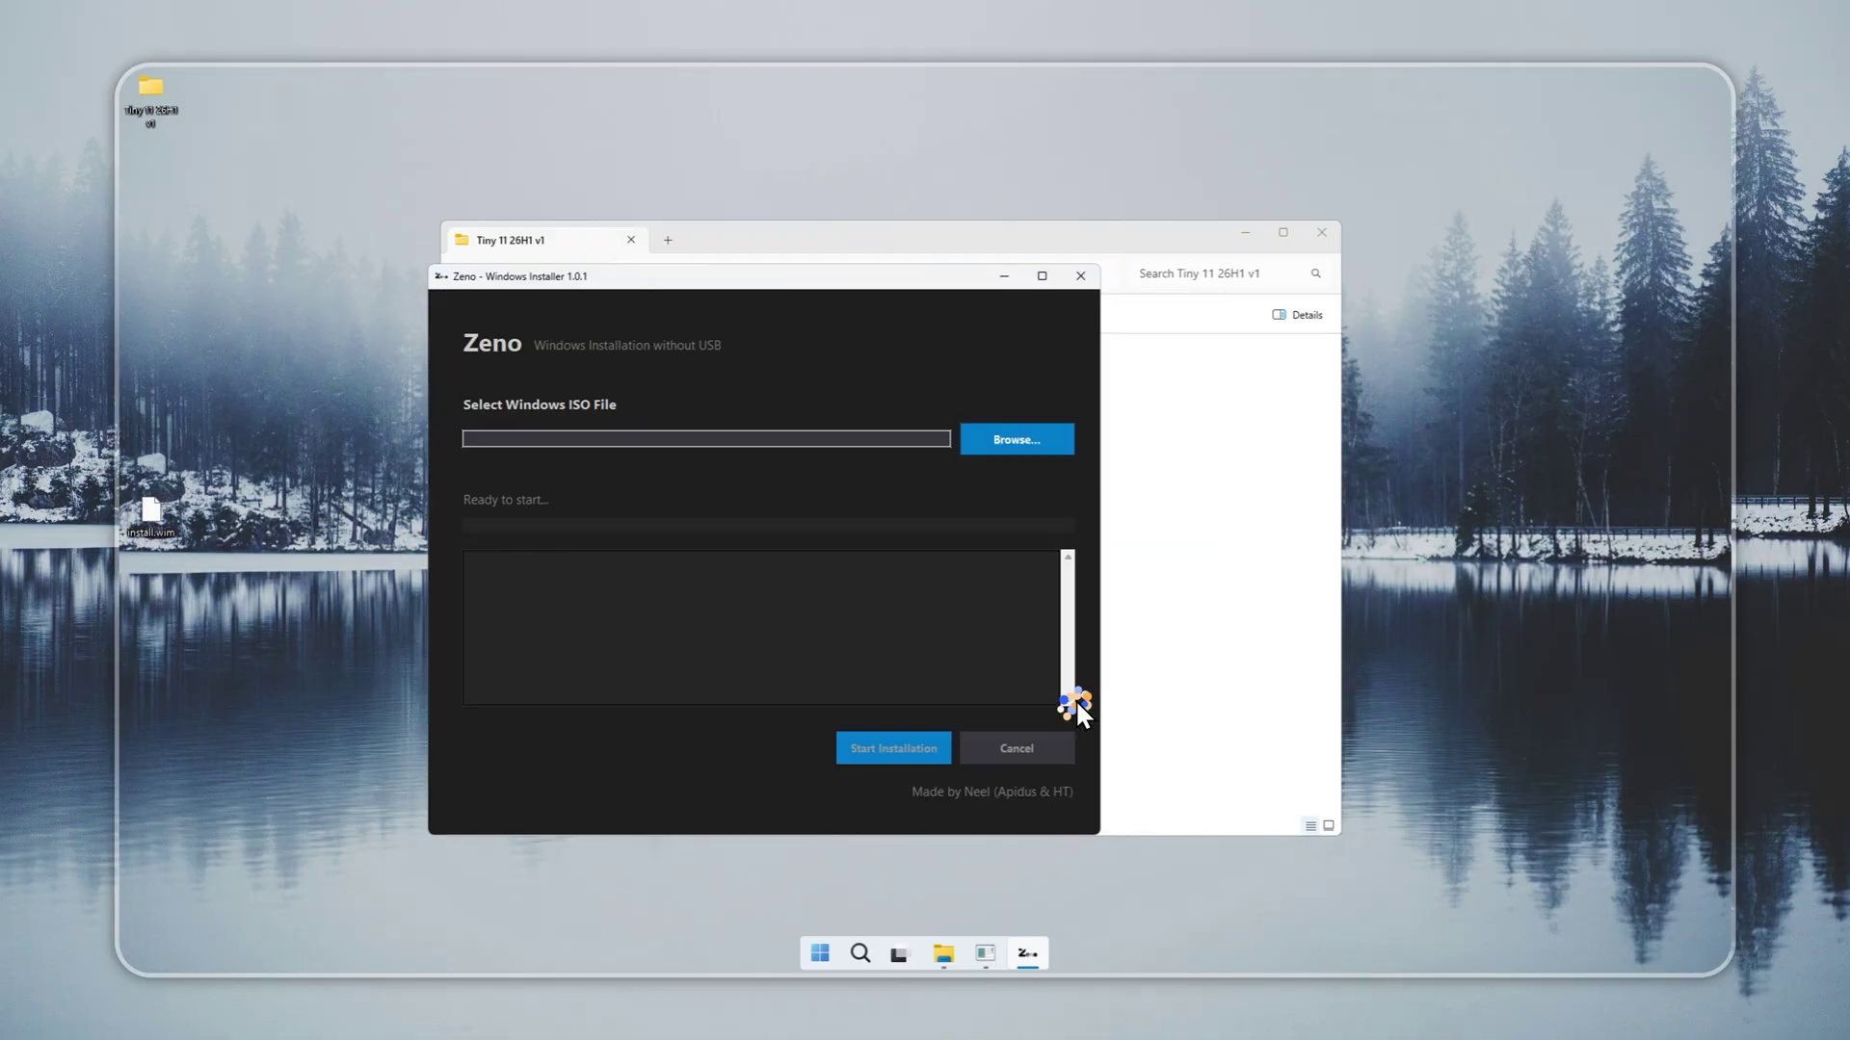
# Step: Start the installation and, while choosing the target drive, quick-format Local Disk (F:) as NTFS
pyautogui.click(883, 748)
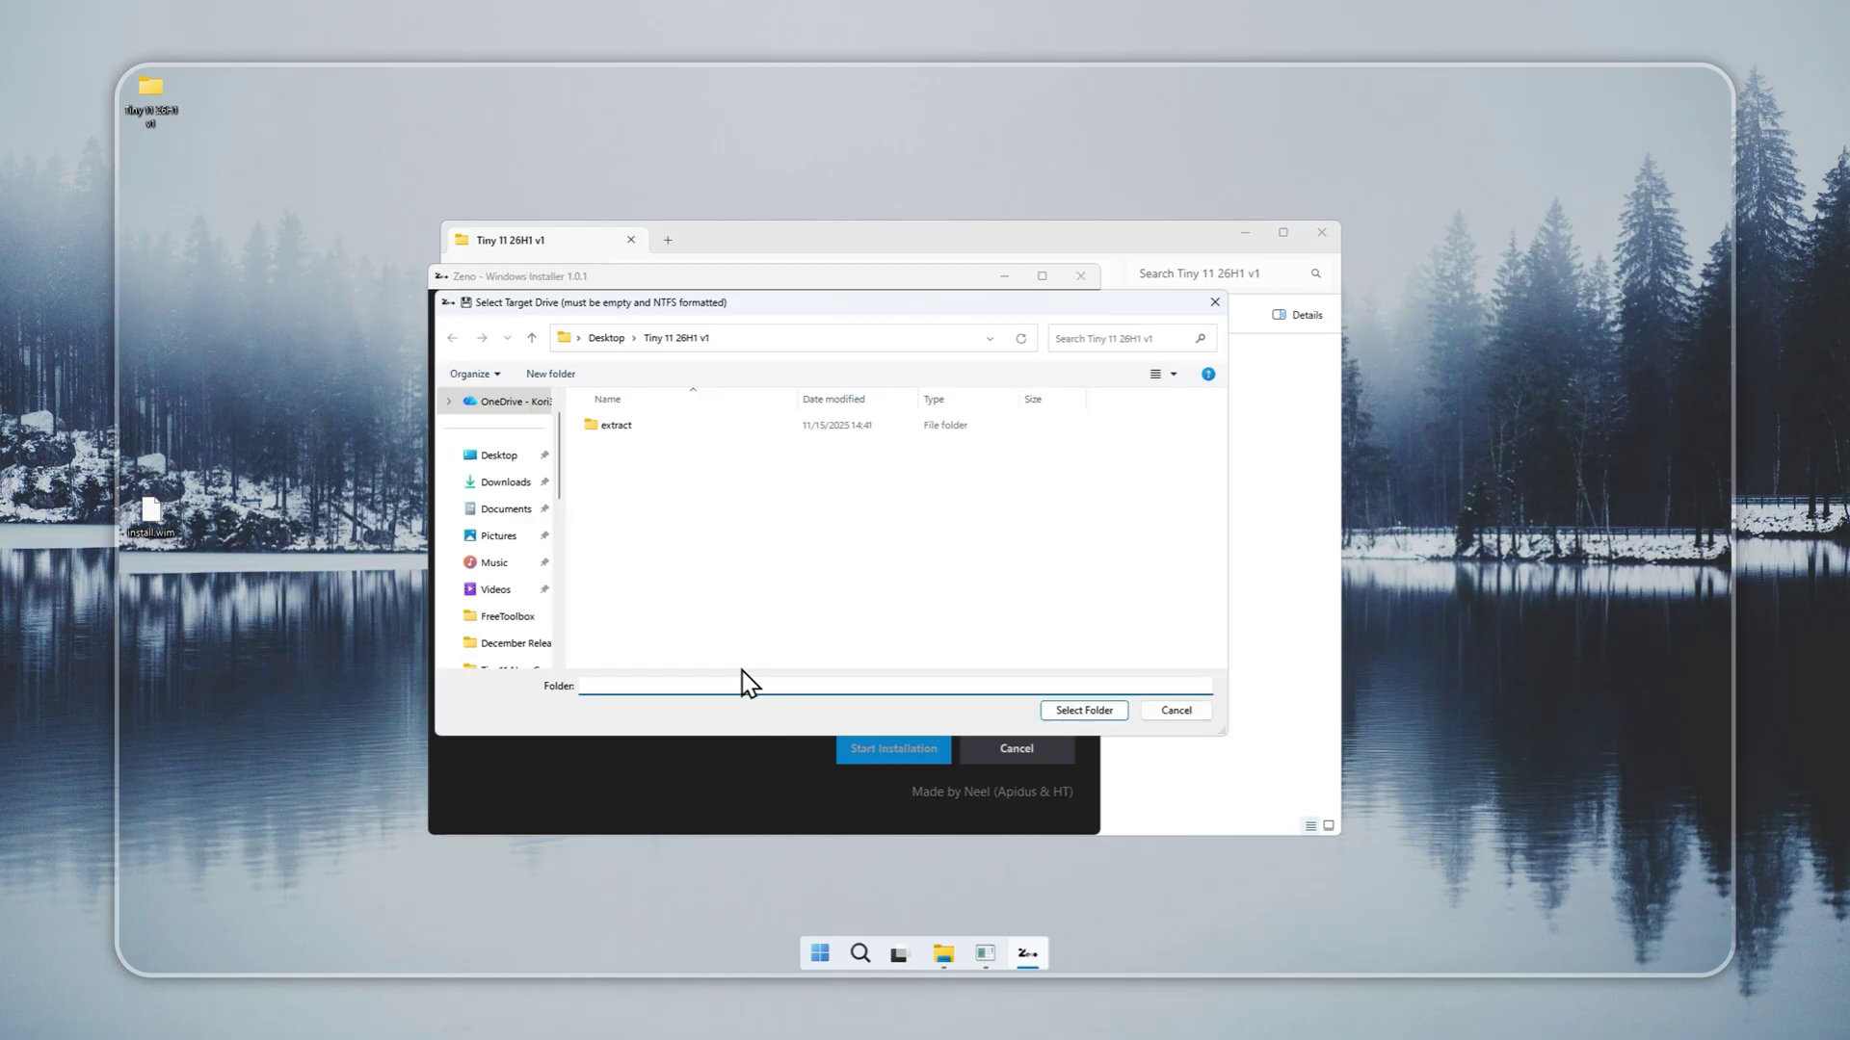
pyautogui.scroll(-3, 510, 578)
pyautogui.click(497, 509)
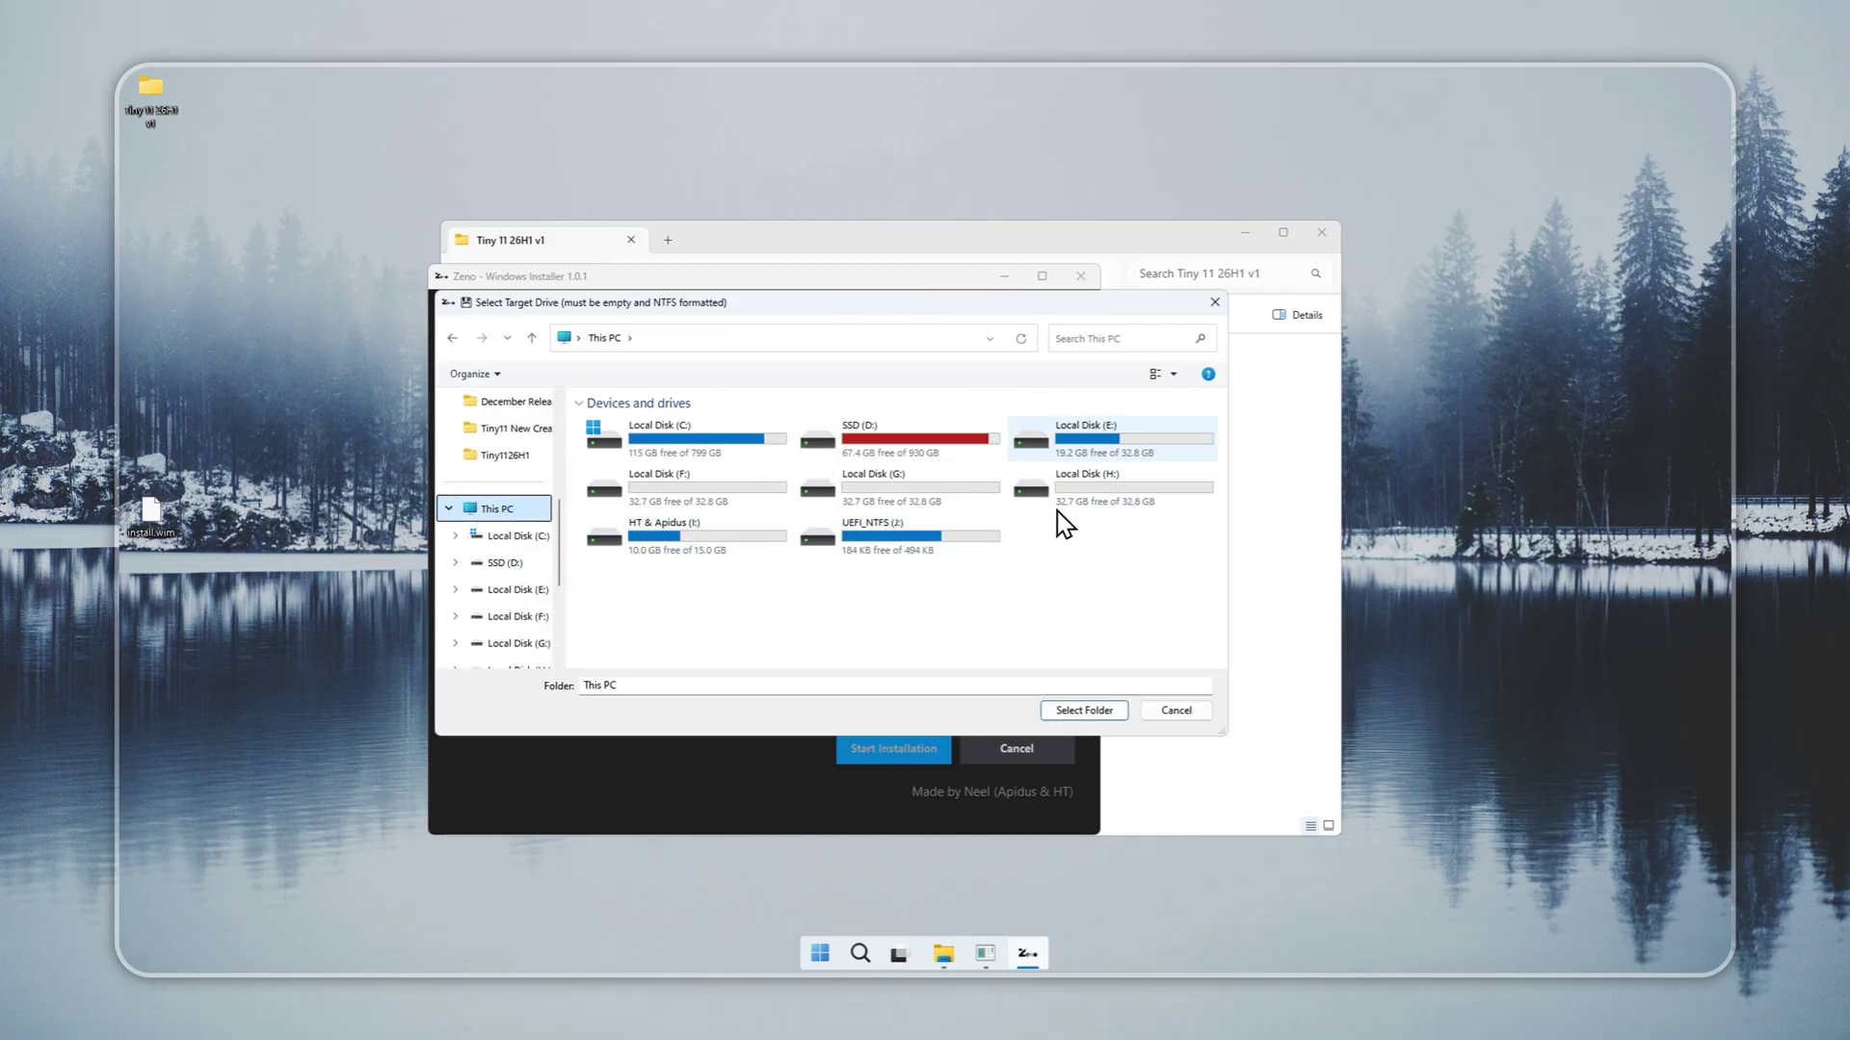
pyautogui.click(705, 494)
pyautogui.rightClick(712, 501)
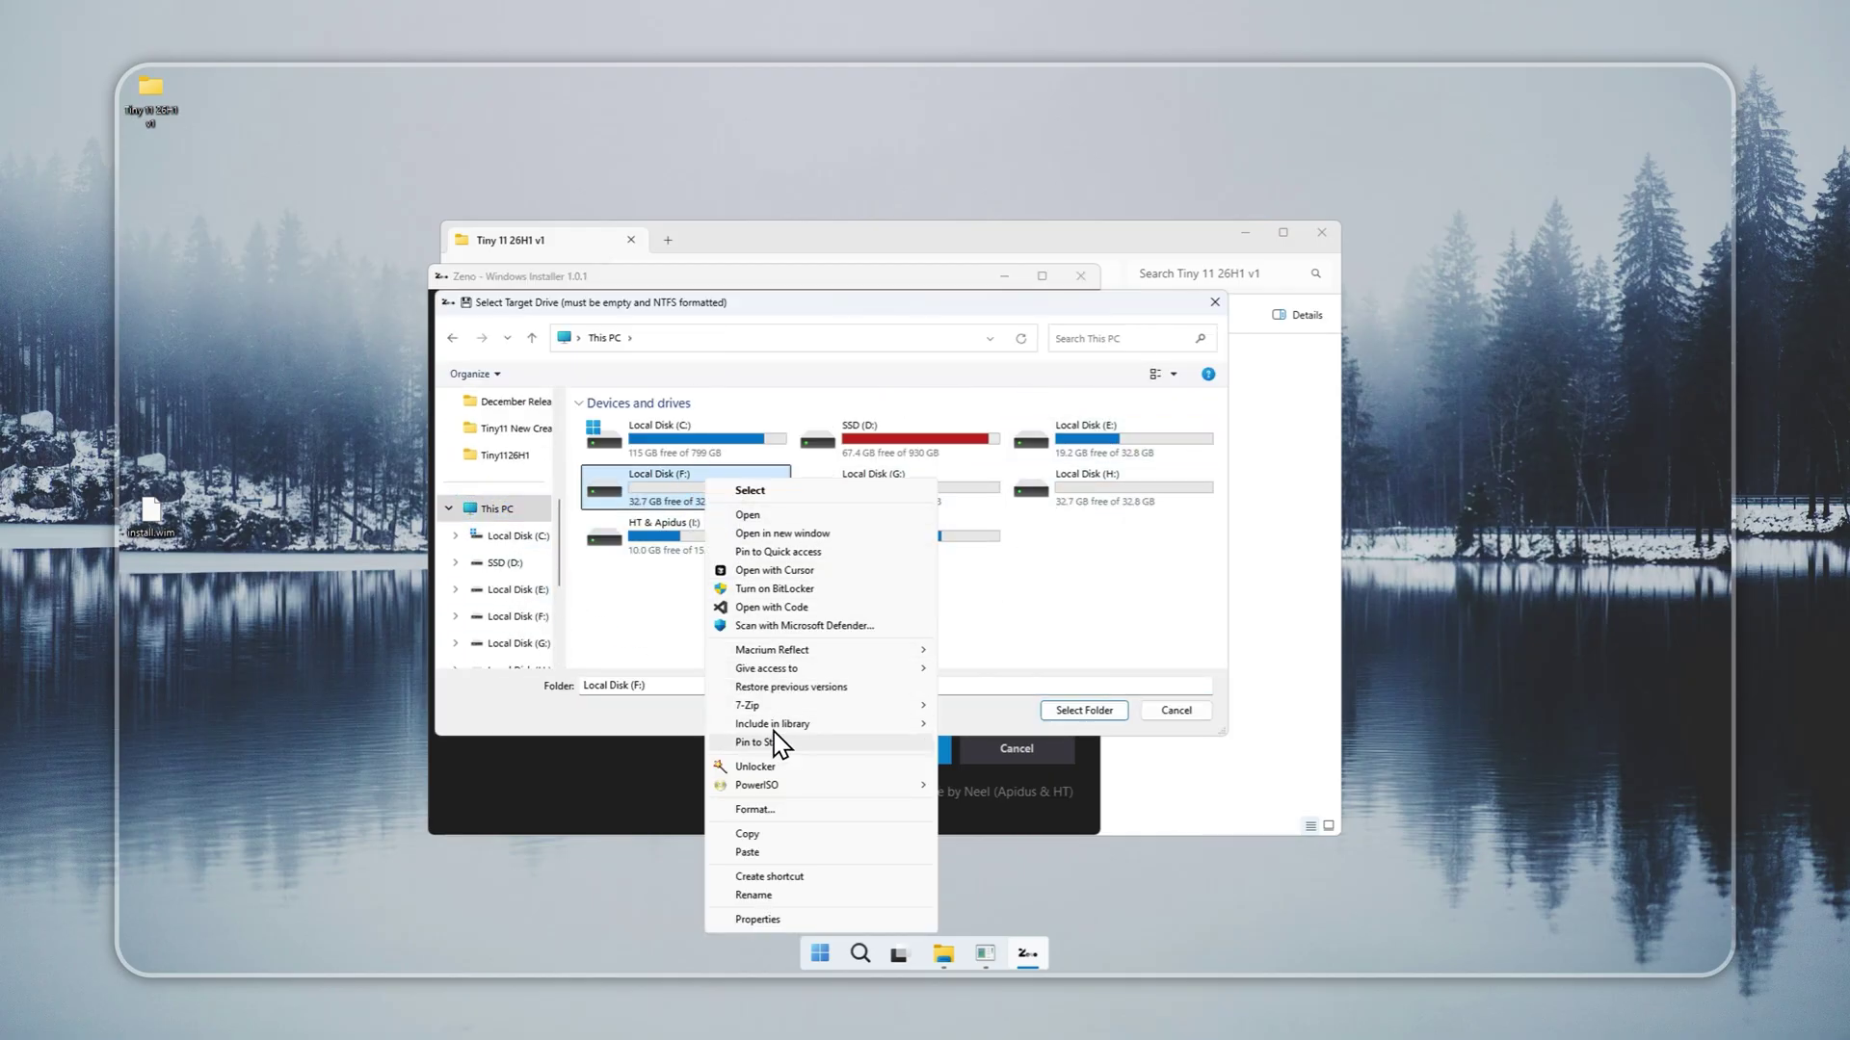
pyautogui.click(768, 800)
pyautogui.click(607, 732)
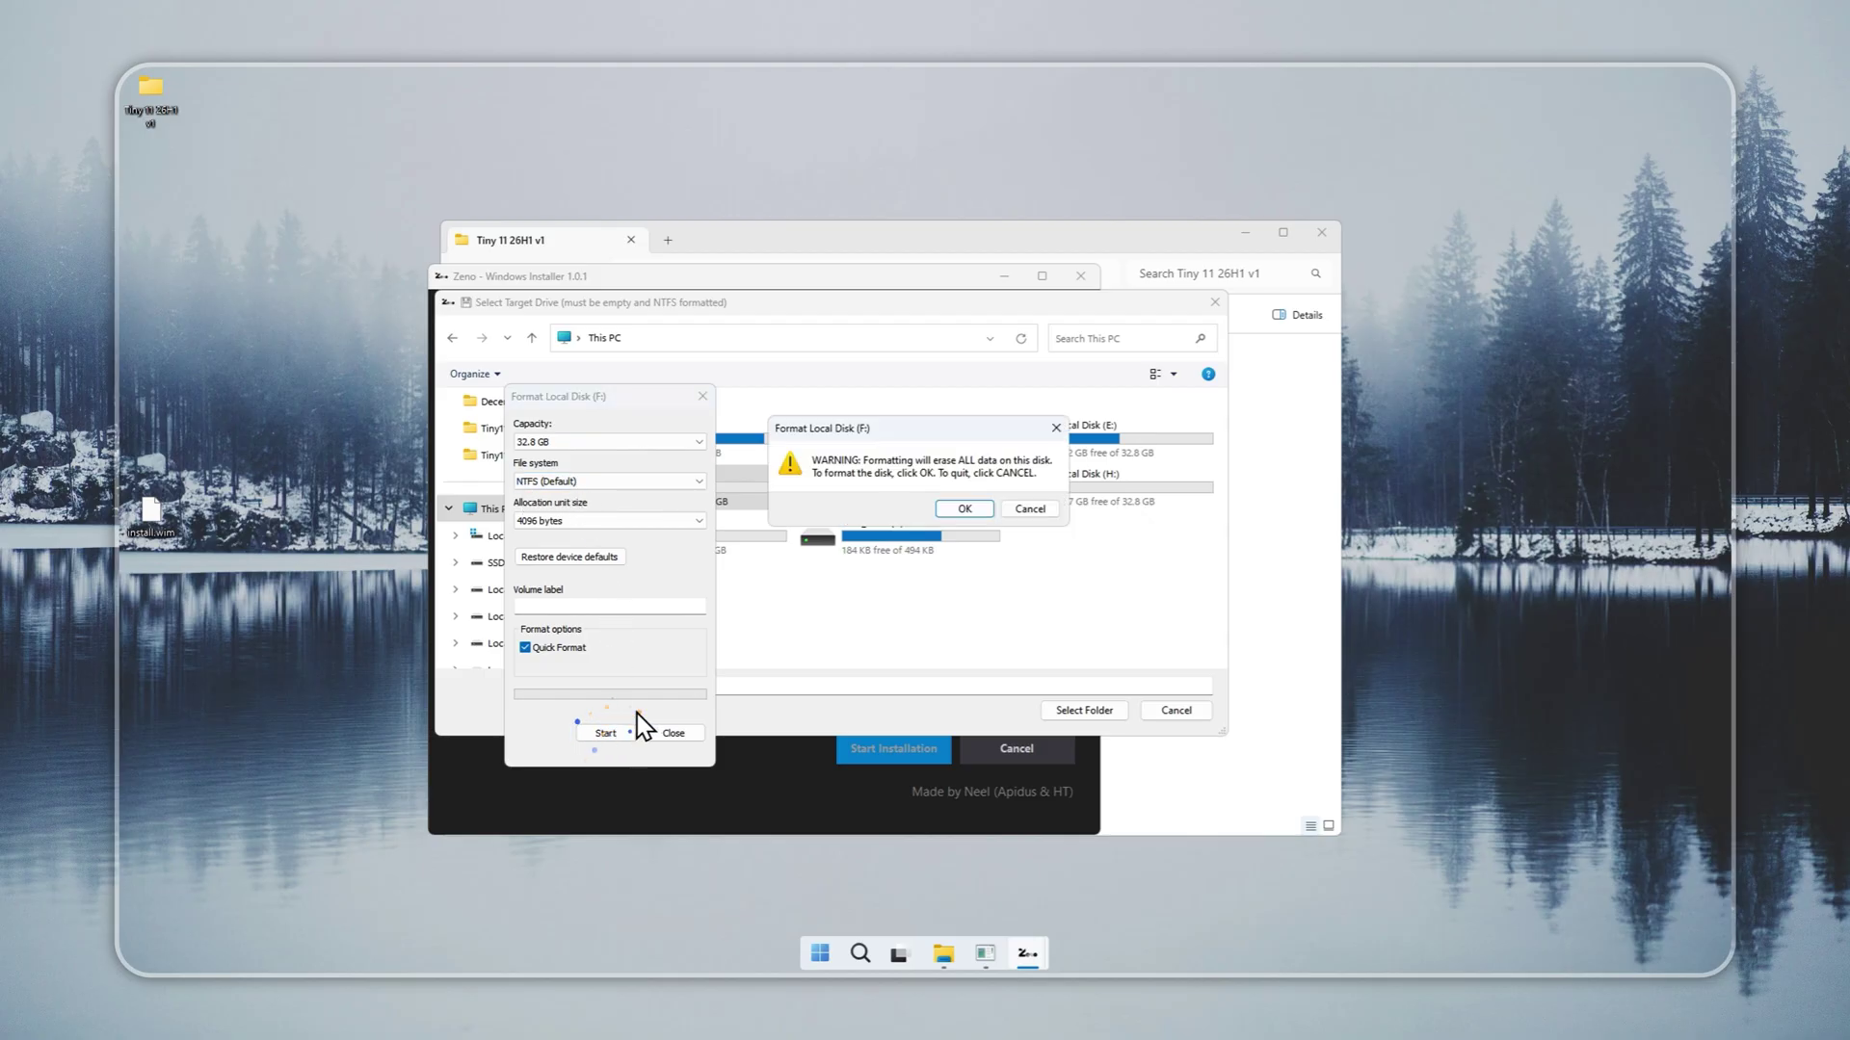
pyautogui.click(973, 506)
pyautogui.click(1023, 505)
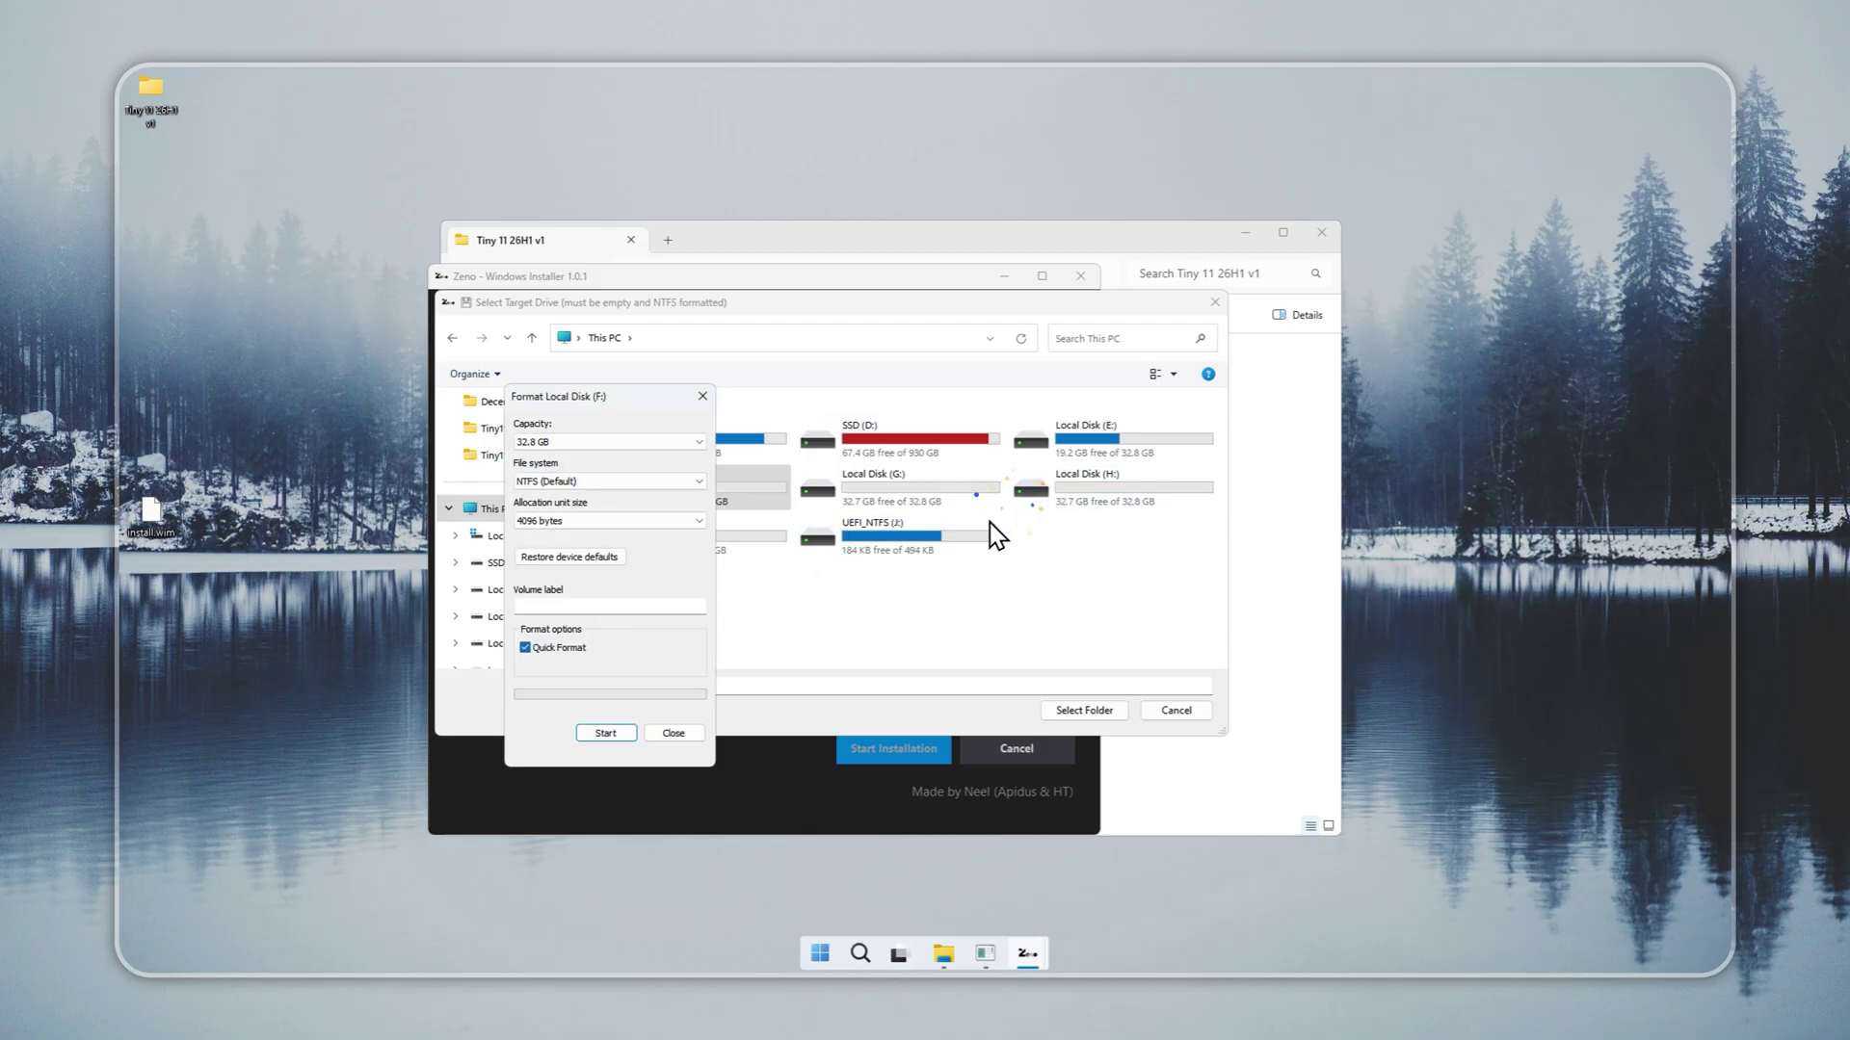
pyautogui.click(674, 733)
# Step: Install Windows to Local Disk (F:) as the target drive, acknowledge the completion notice and close Zeno
pyautogui.click(1083, 710)
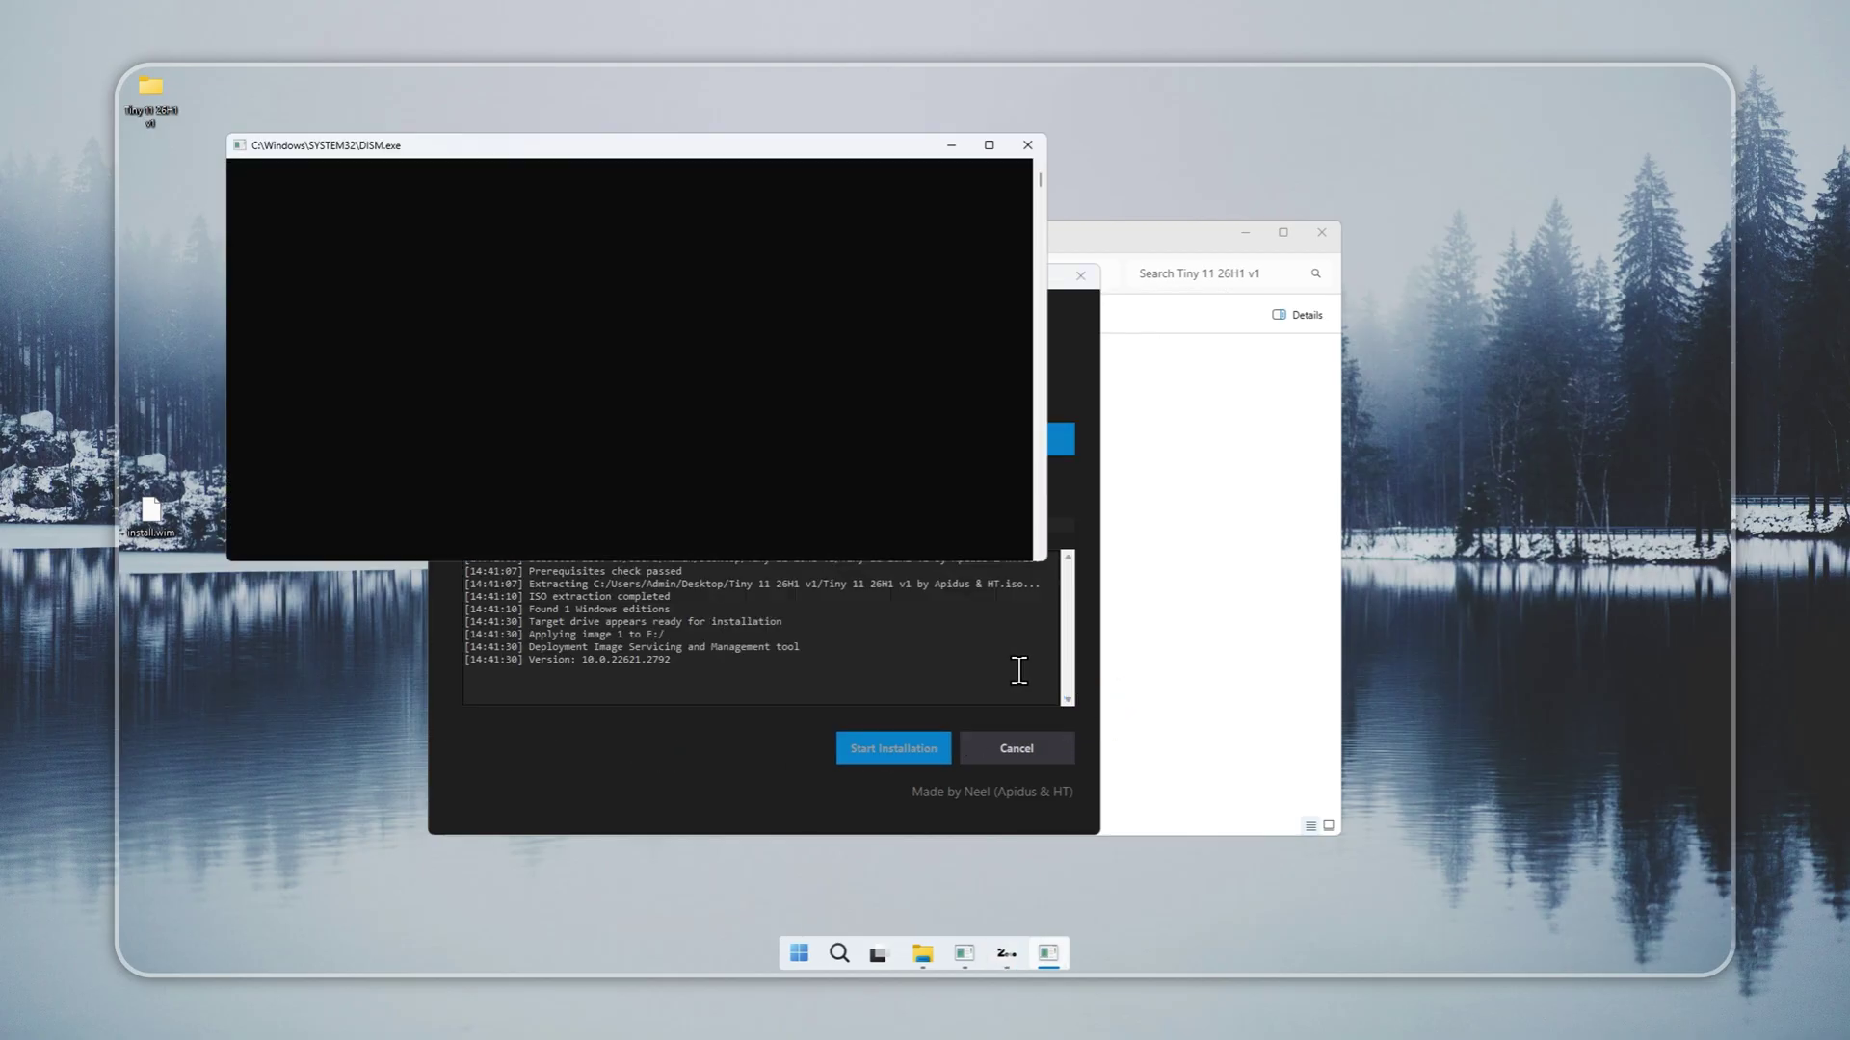
pyautogui.click(987, 657)
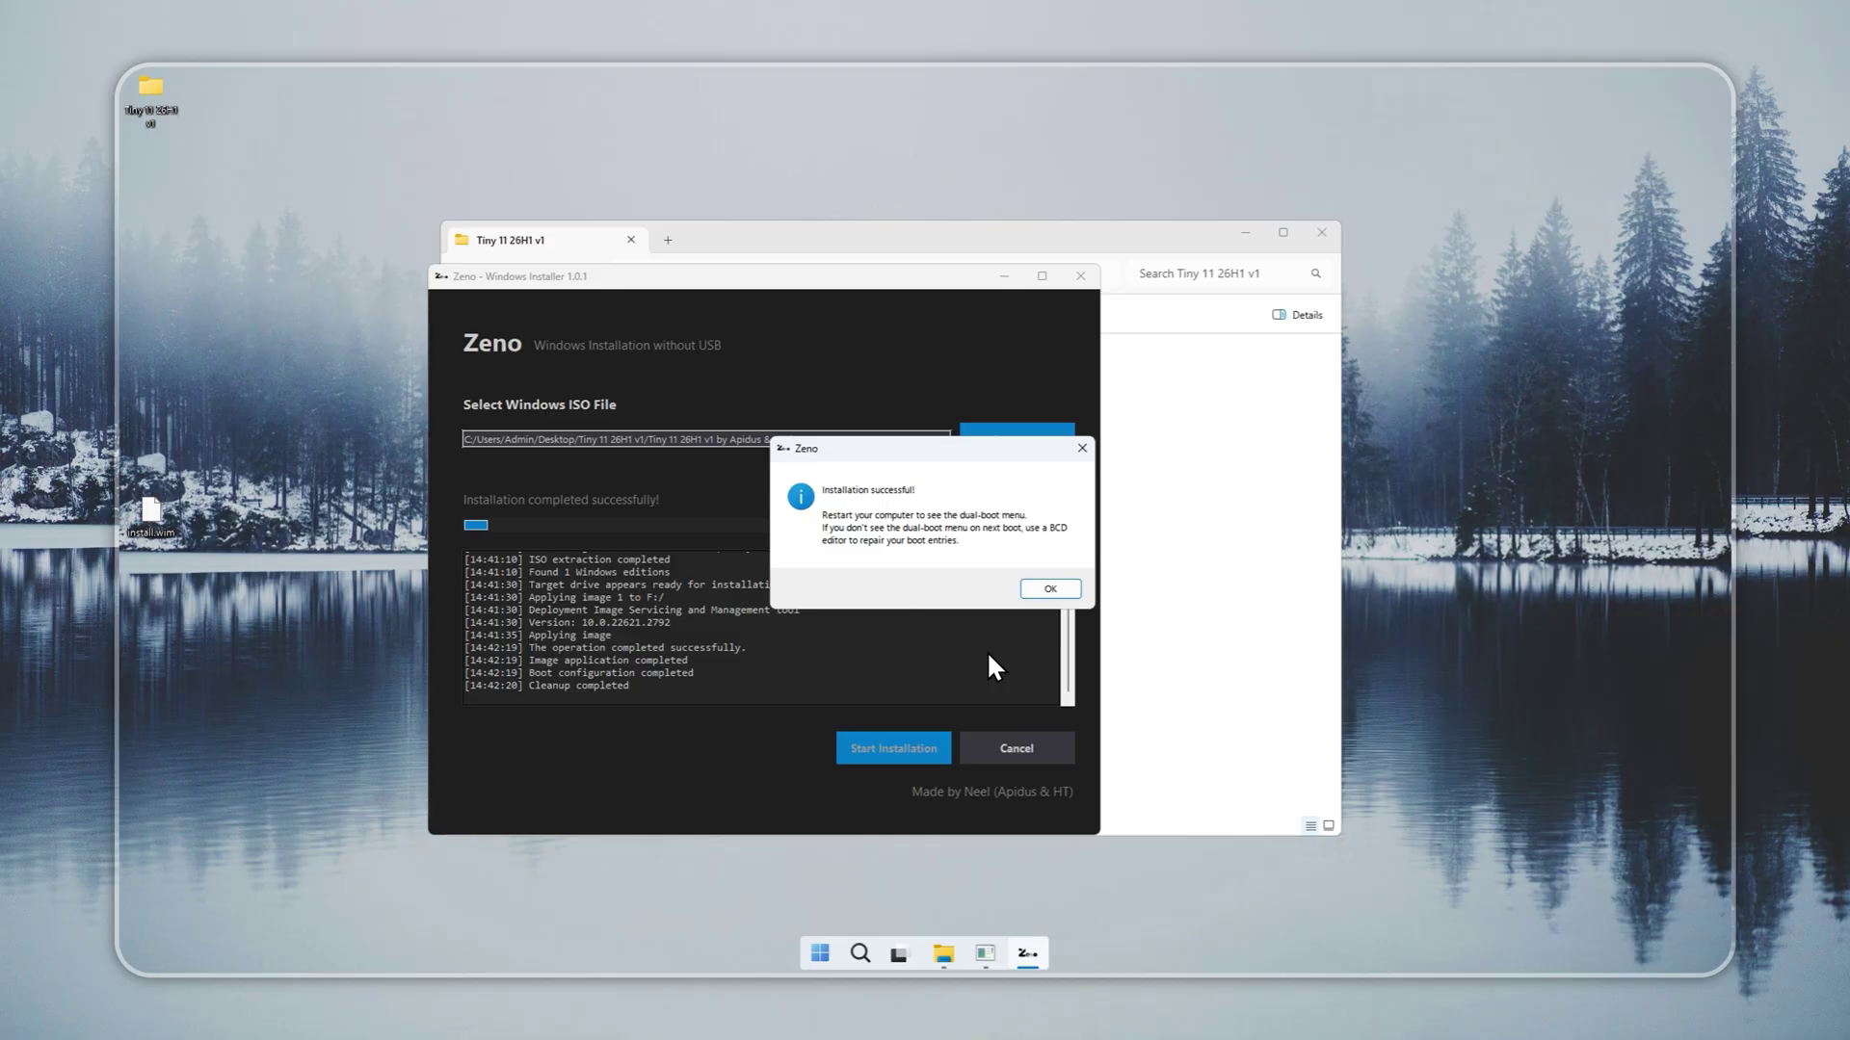
pyautogui.click(1038, 590)
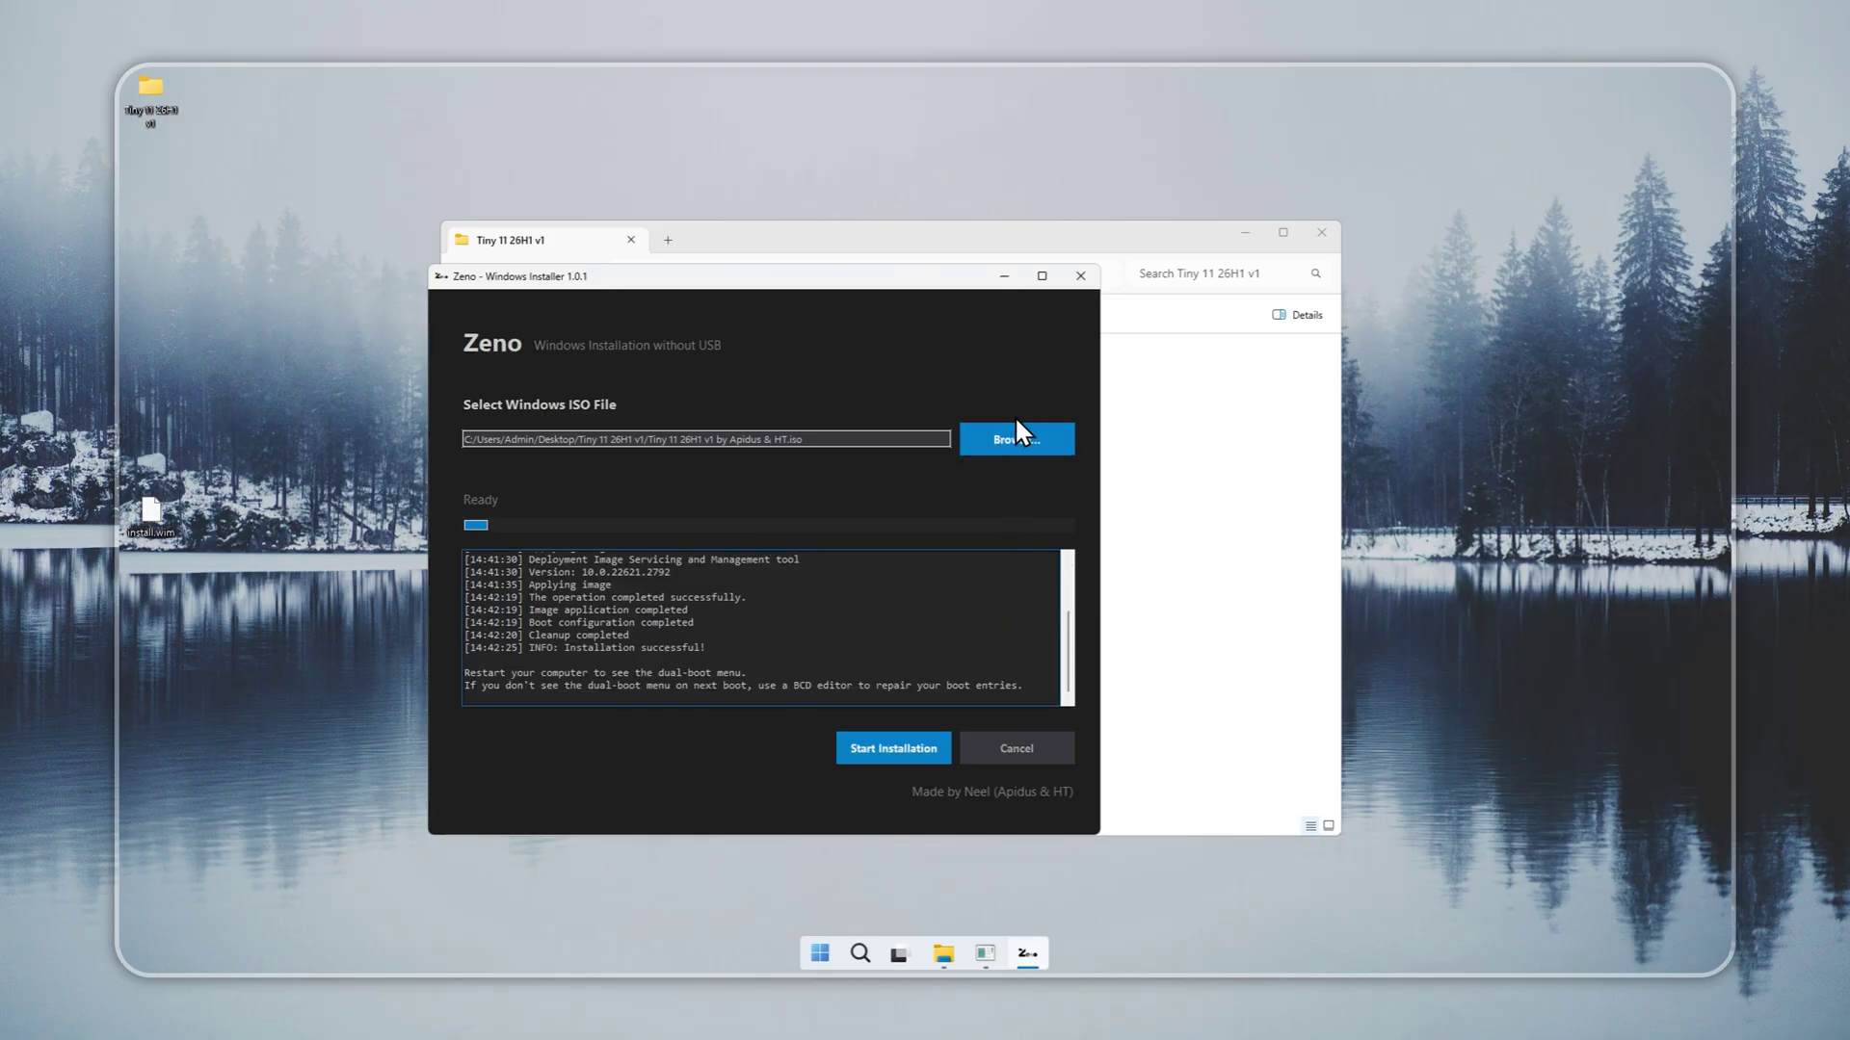
pyautogui.click(1069, 283)
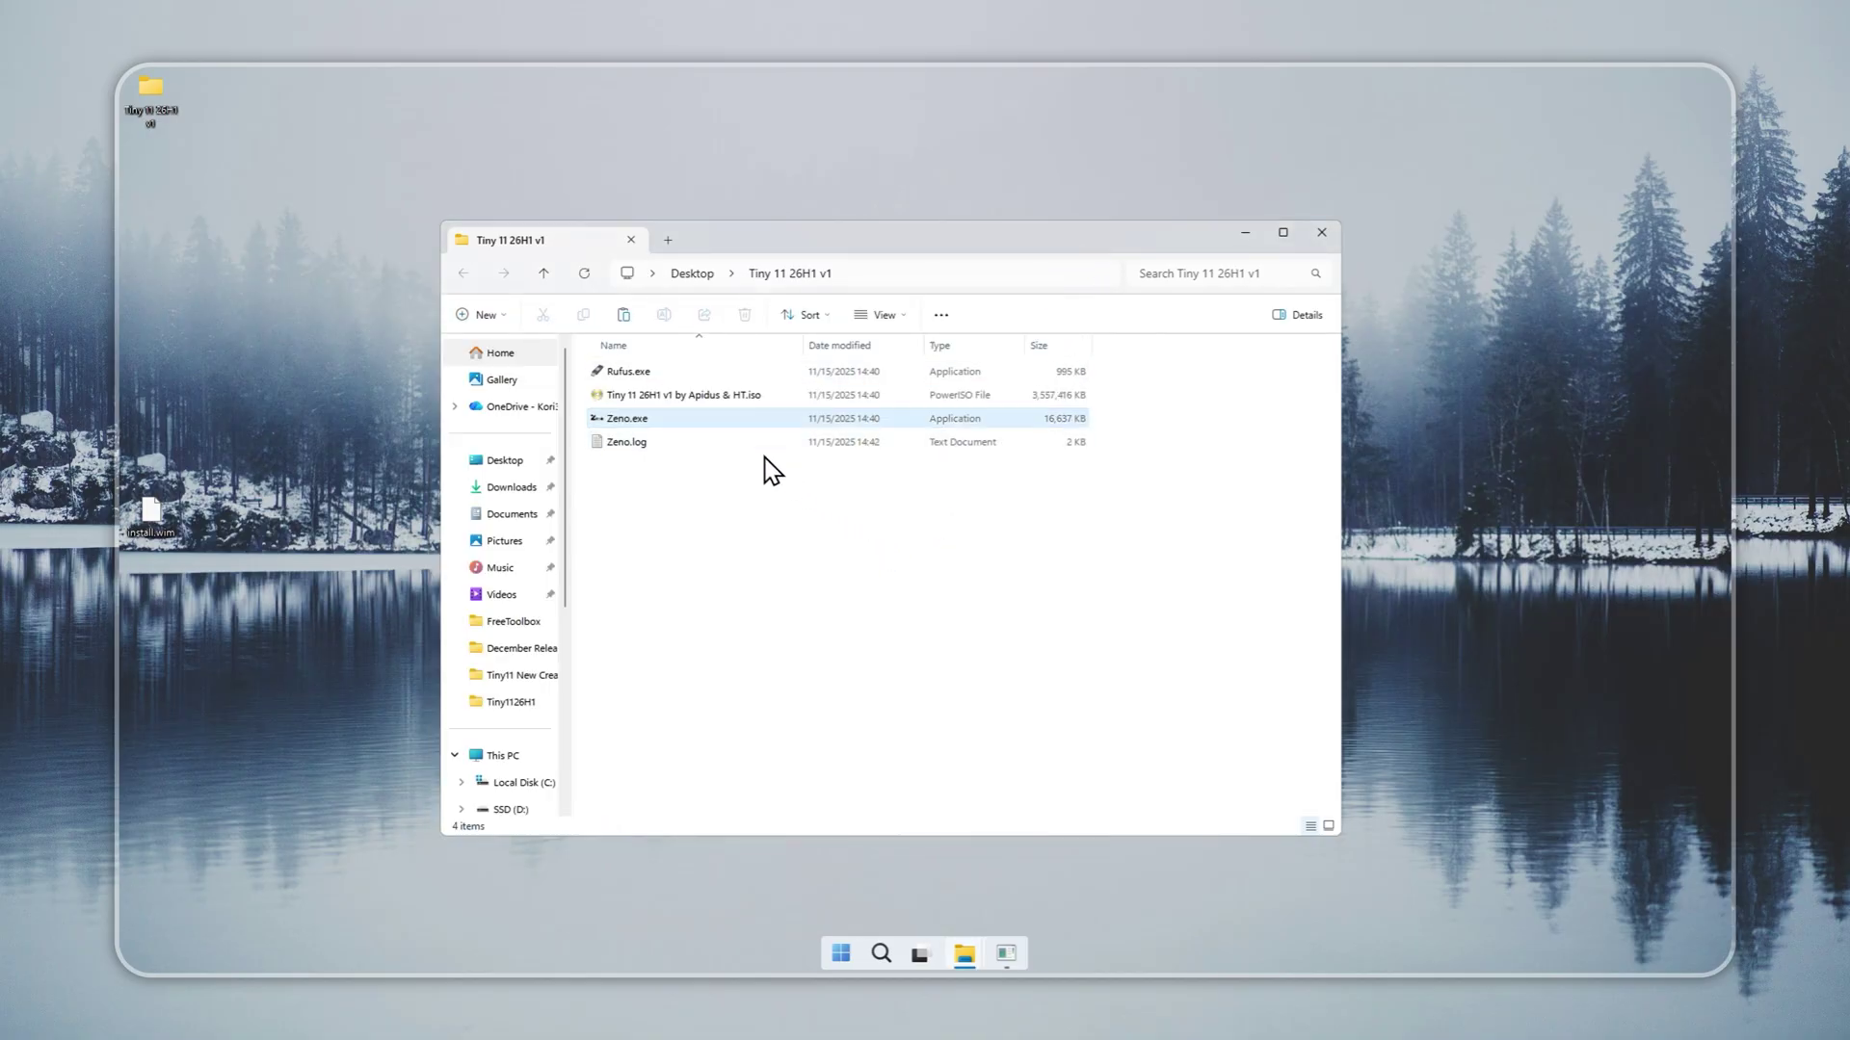
# Step: Launch Rufus.exe and write Tiny 11 26H1 v1 by Apidus & HT.iso to the HT & Apidus (I:) drive, accepting the data erasure
pyautogui.doubleClick(672, 371)
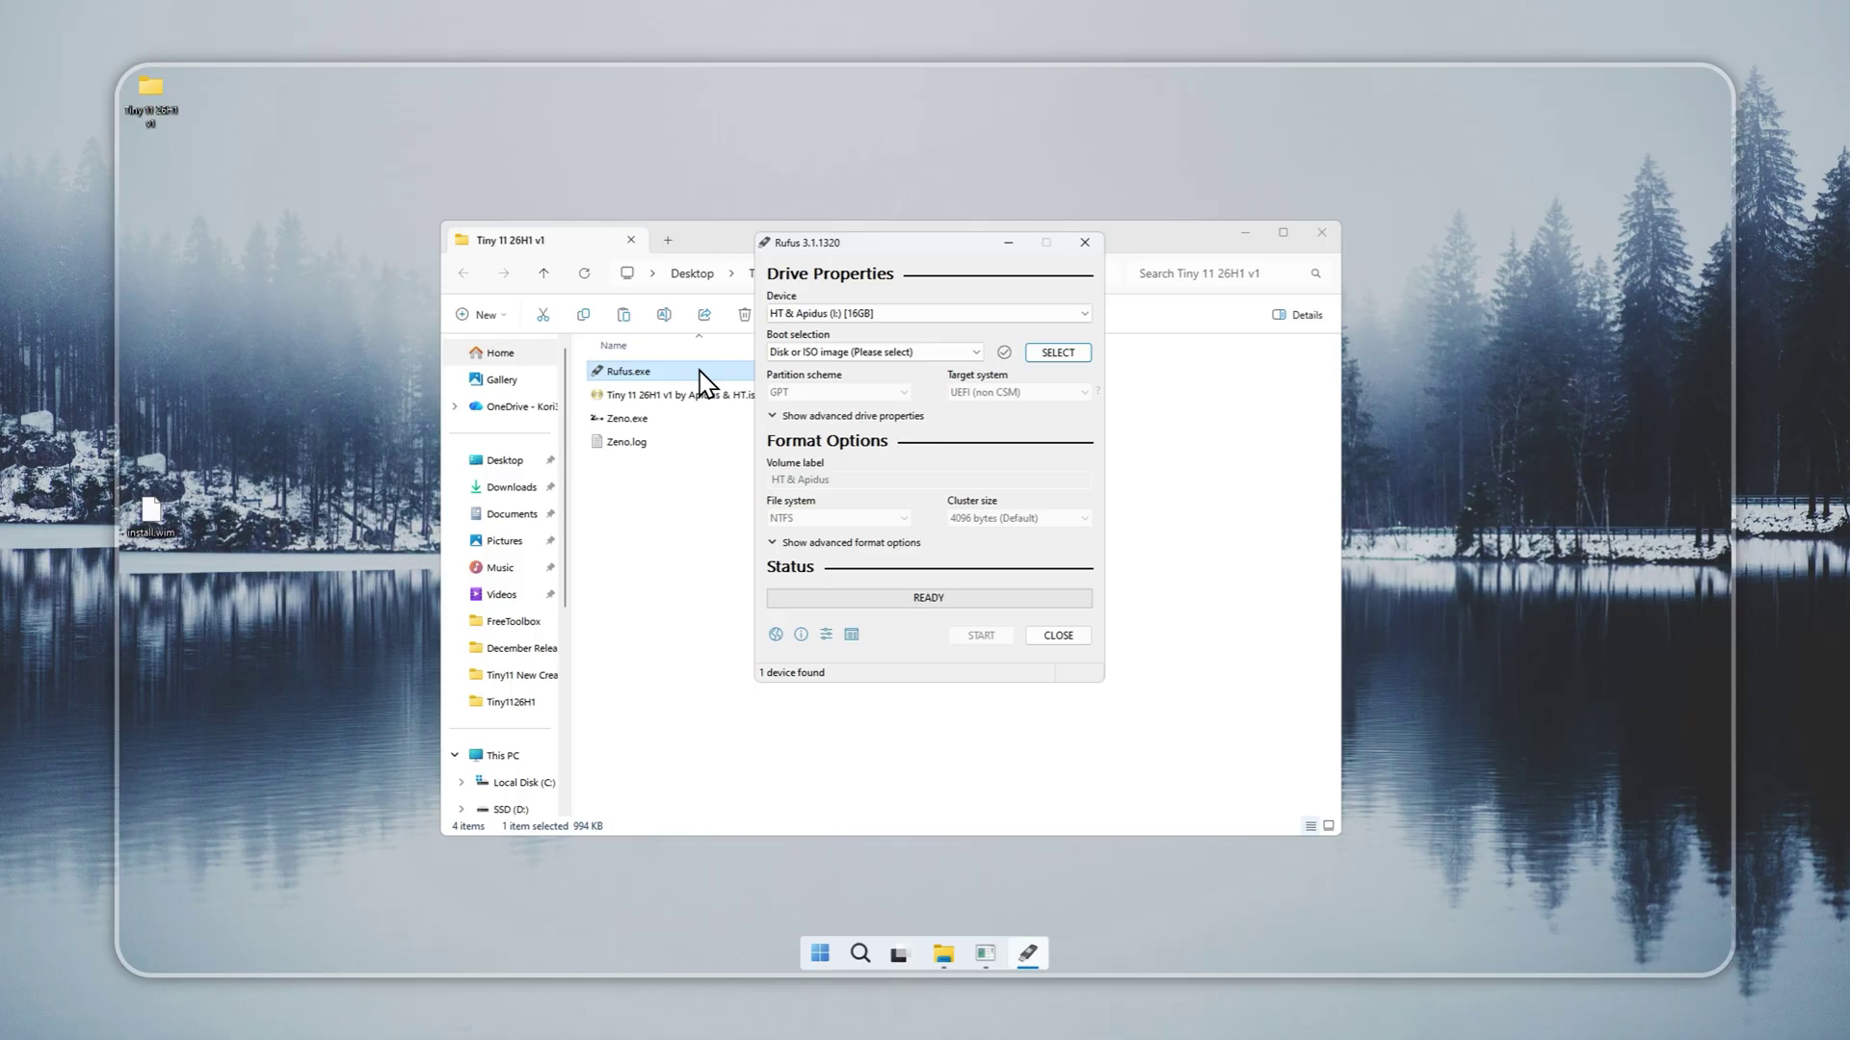
pyautogui.click(1056, 353)
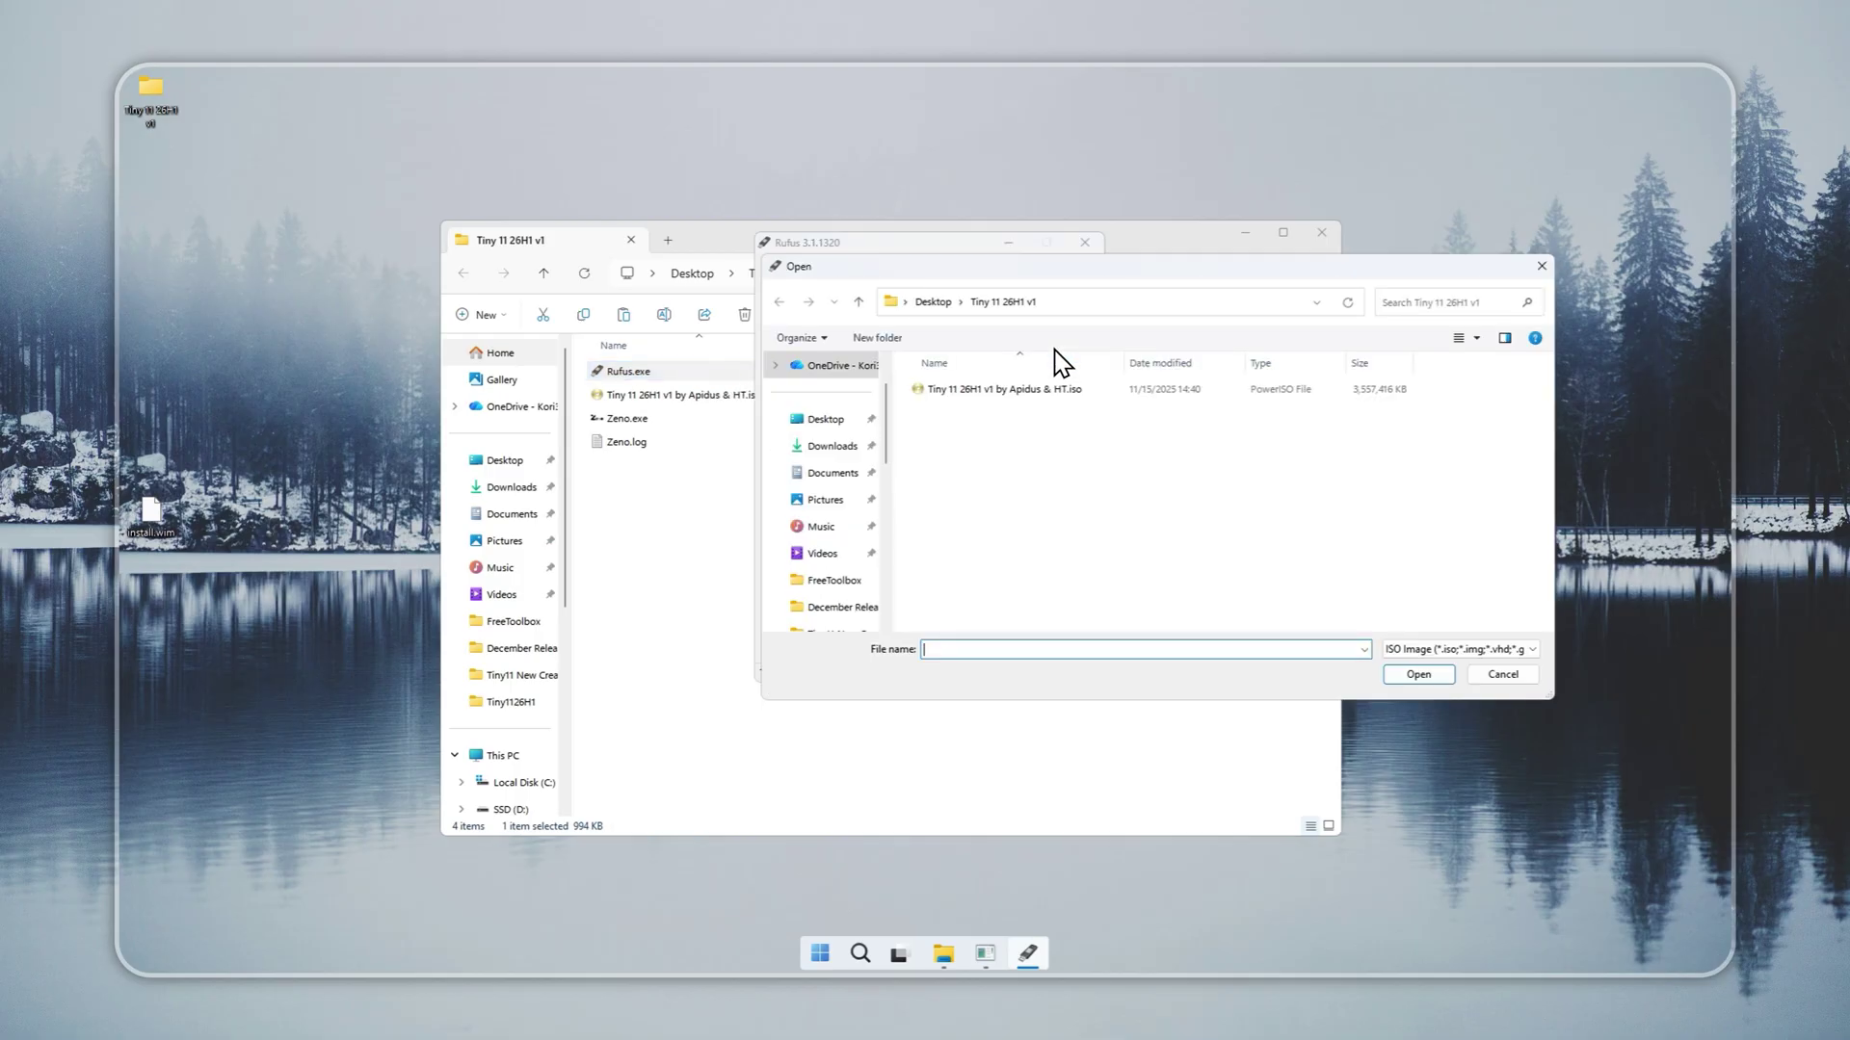
pyautogui.click(958, 390)
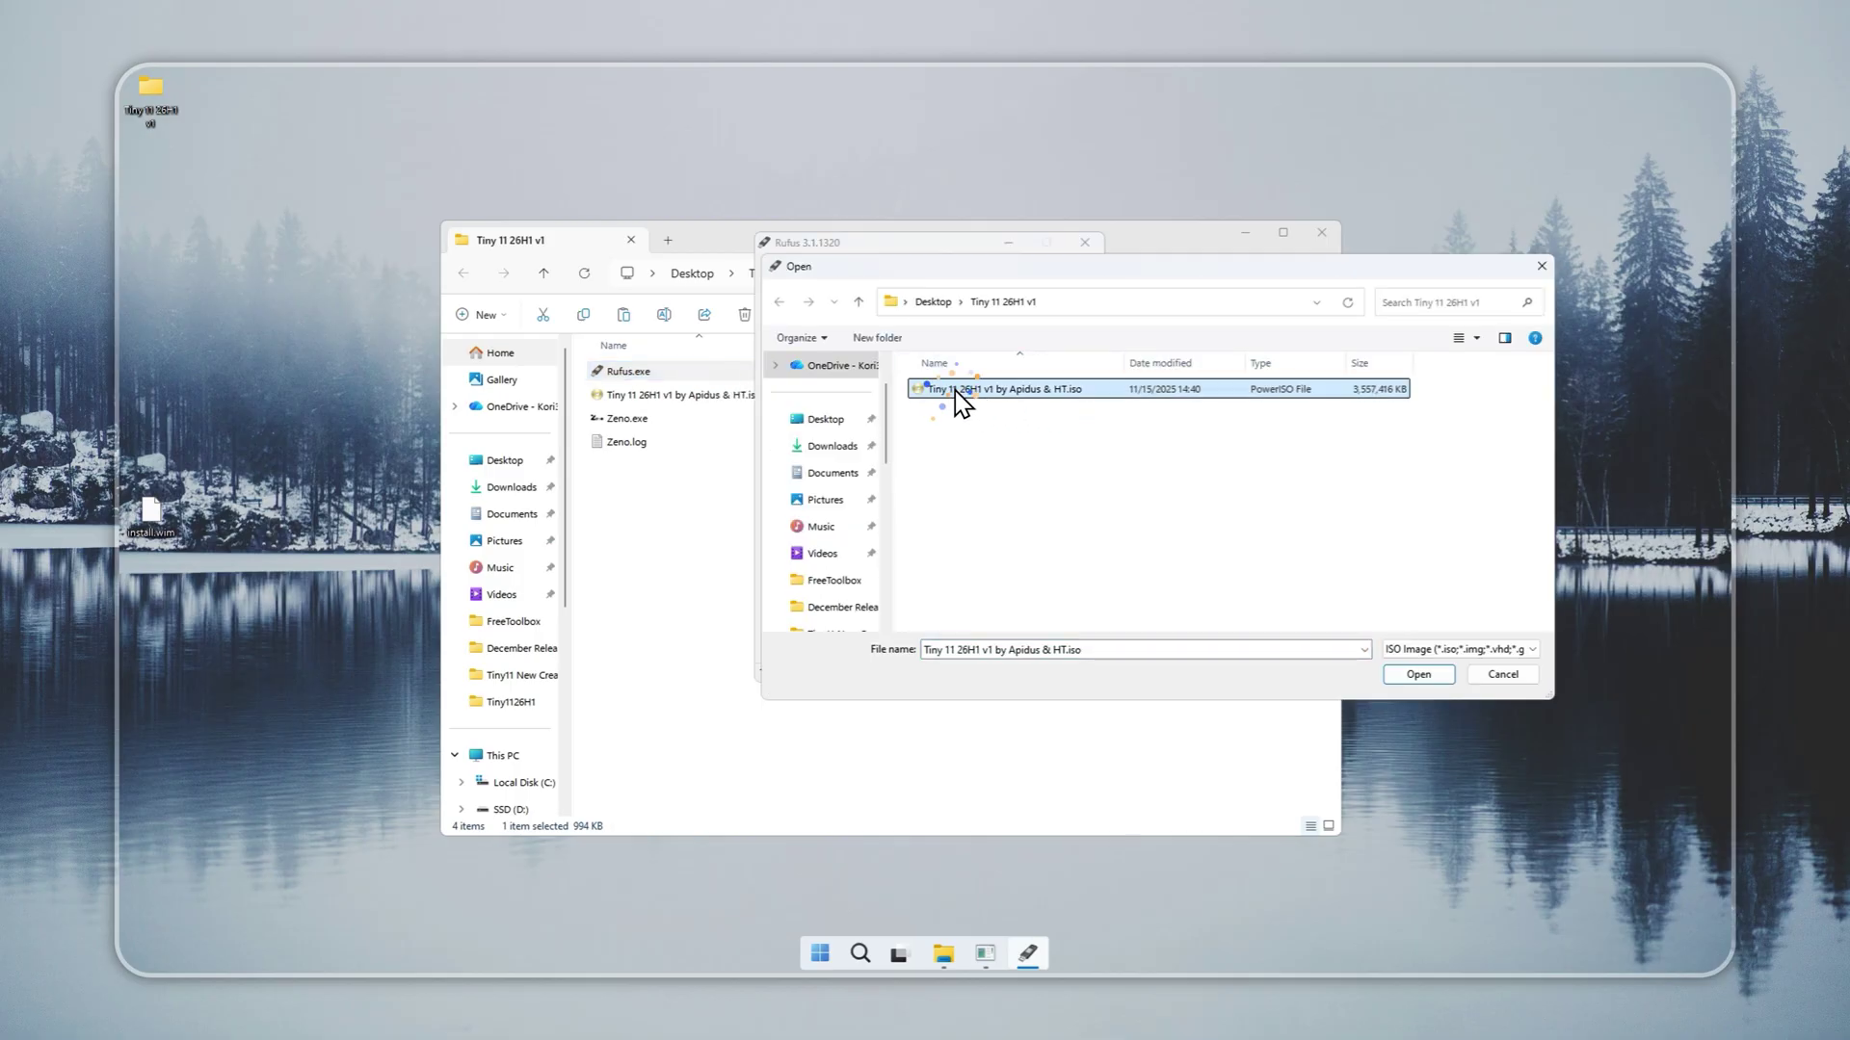
pyautogui.click(1418, 675)
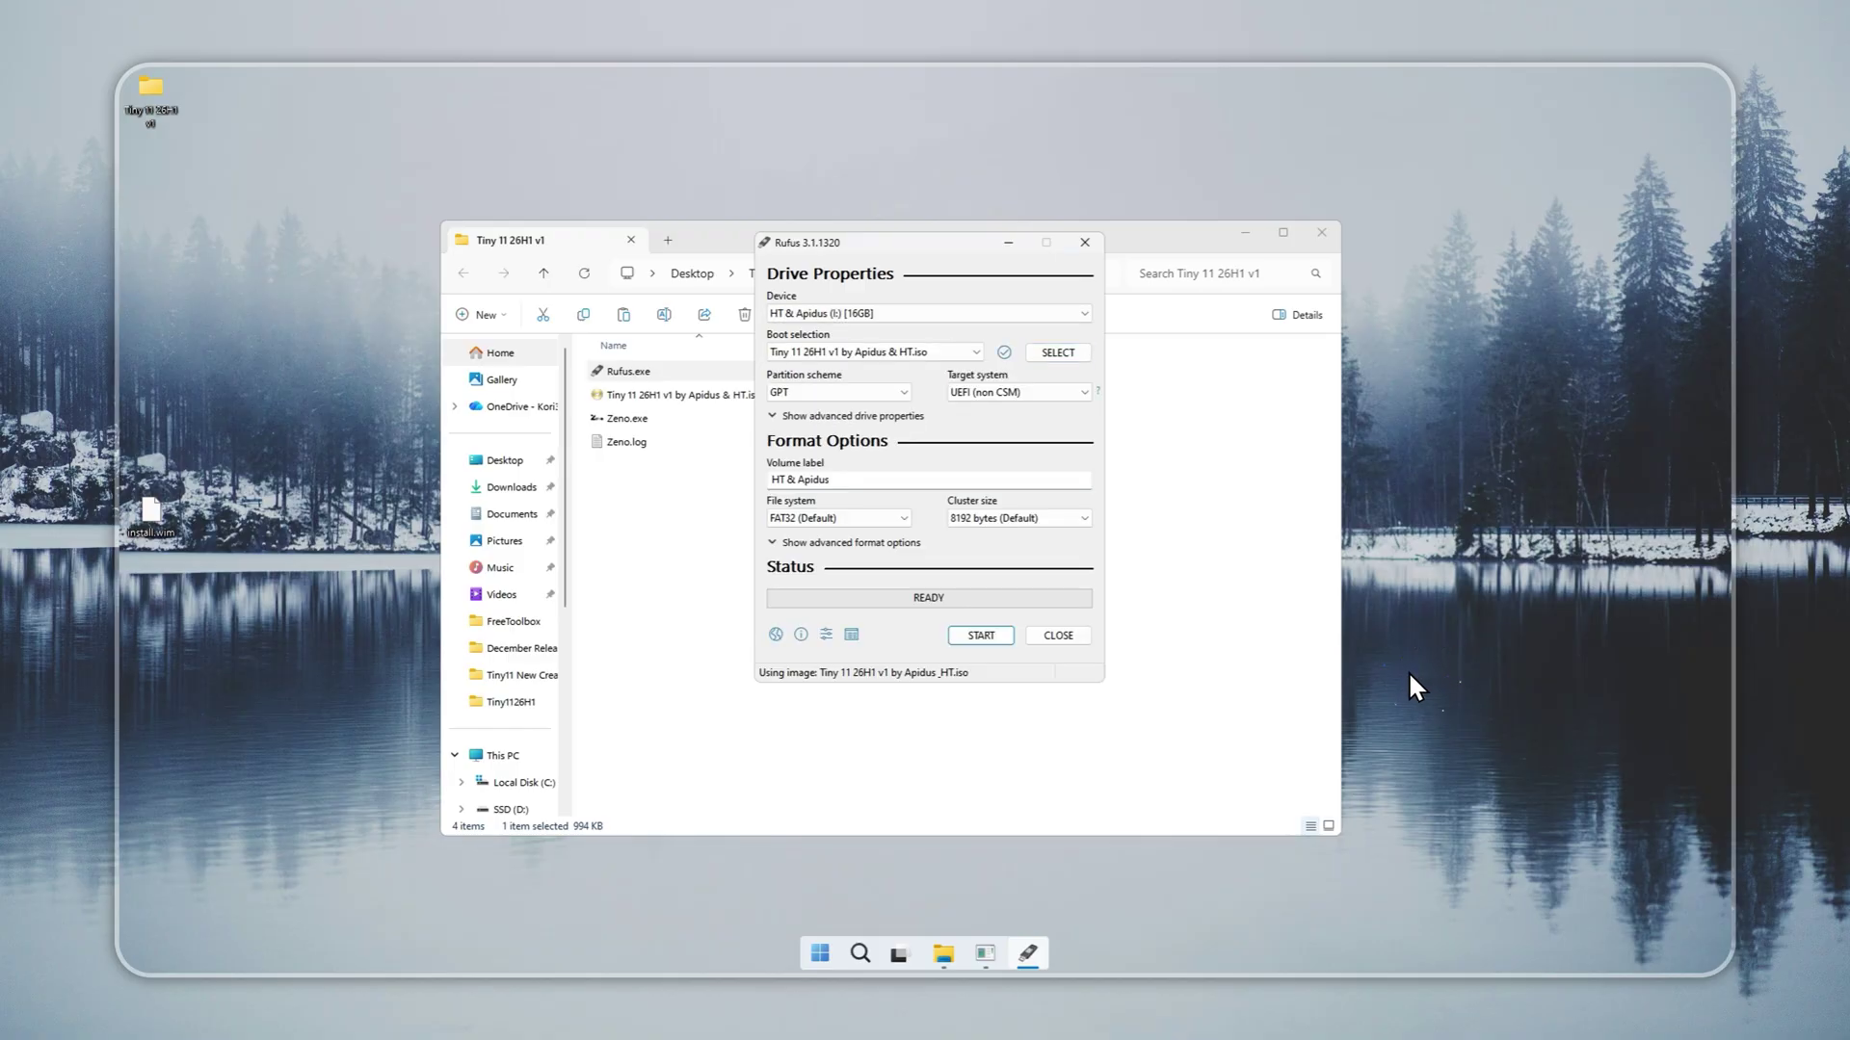
pyautogui.click(963, 626)
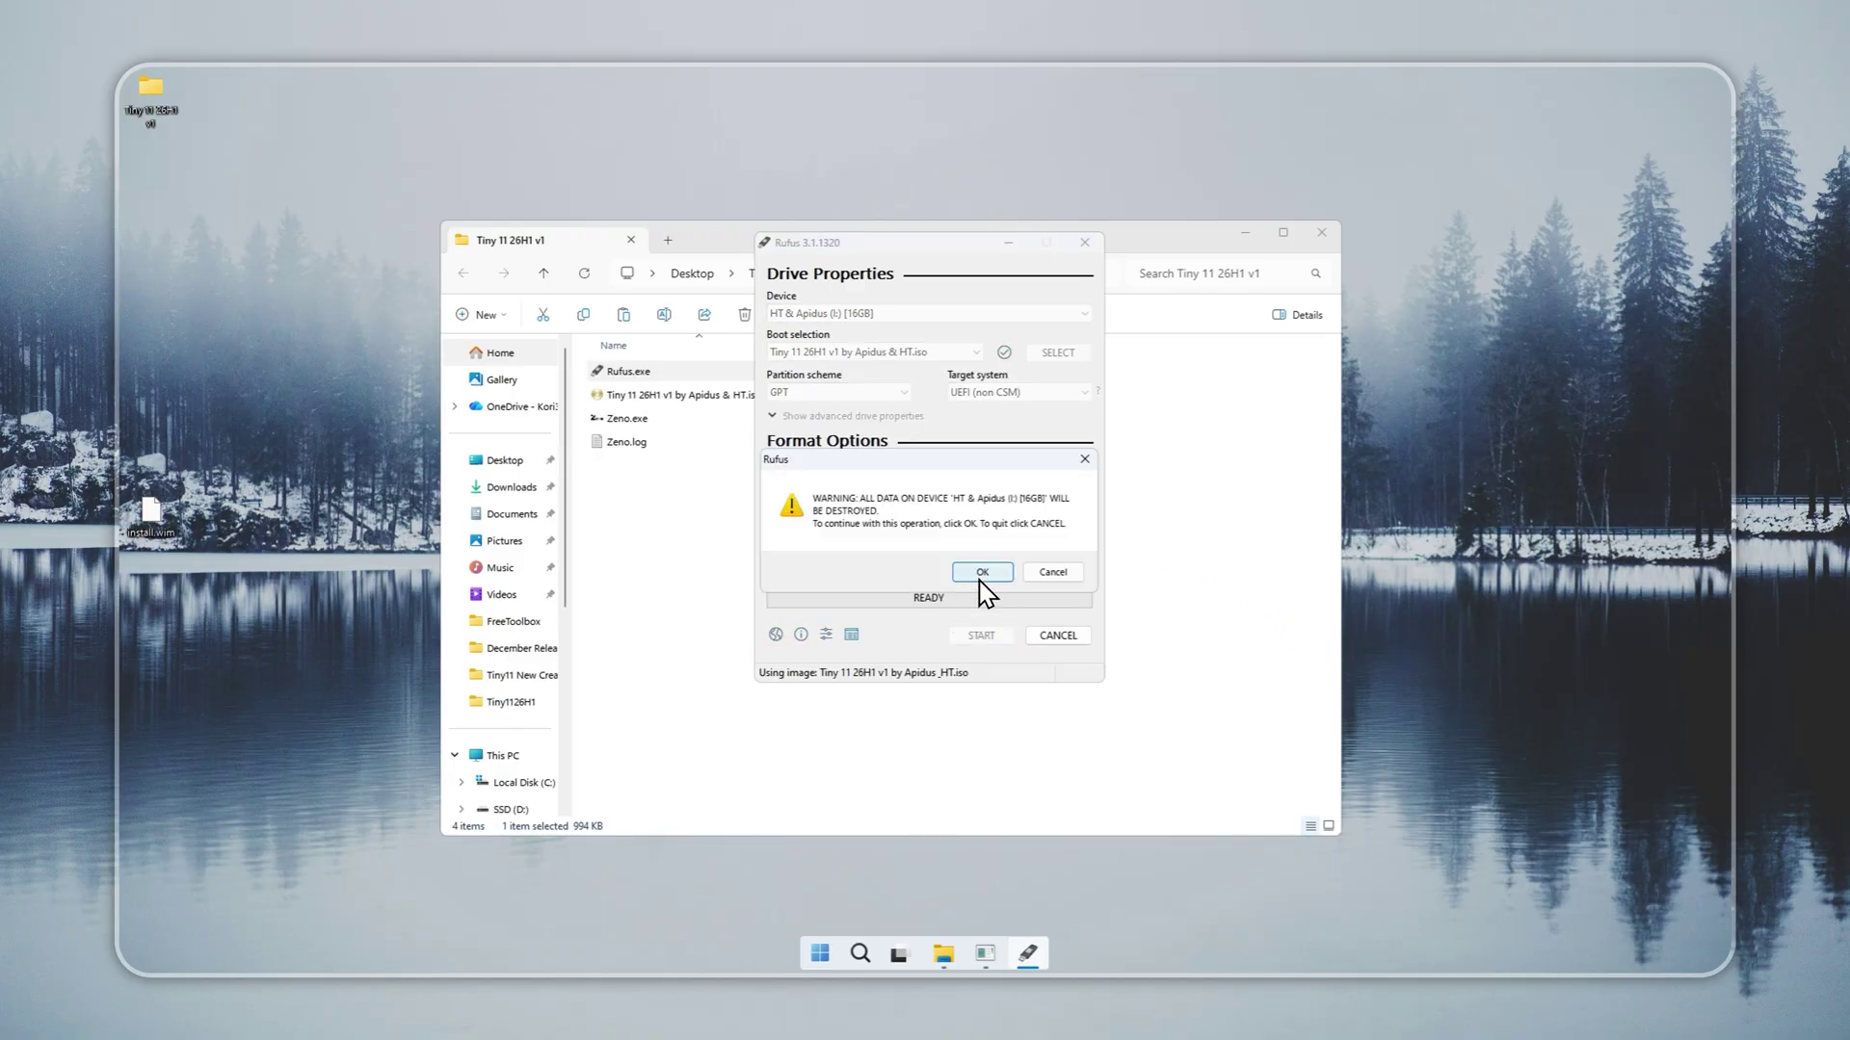
pyautogui.click(981, 575)
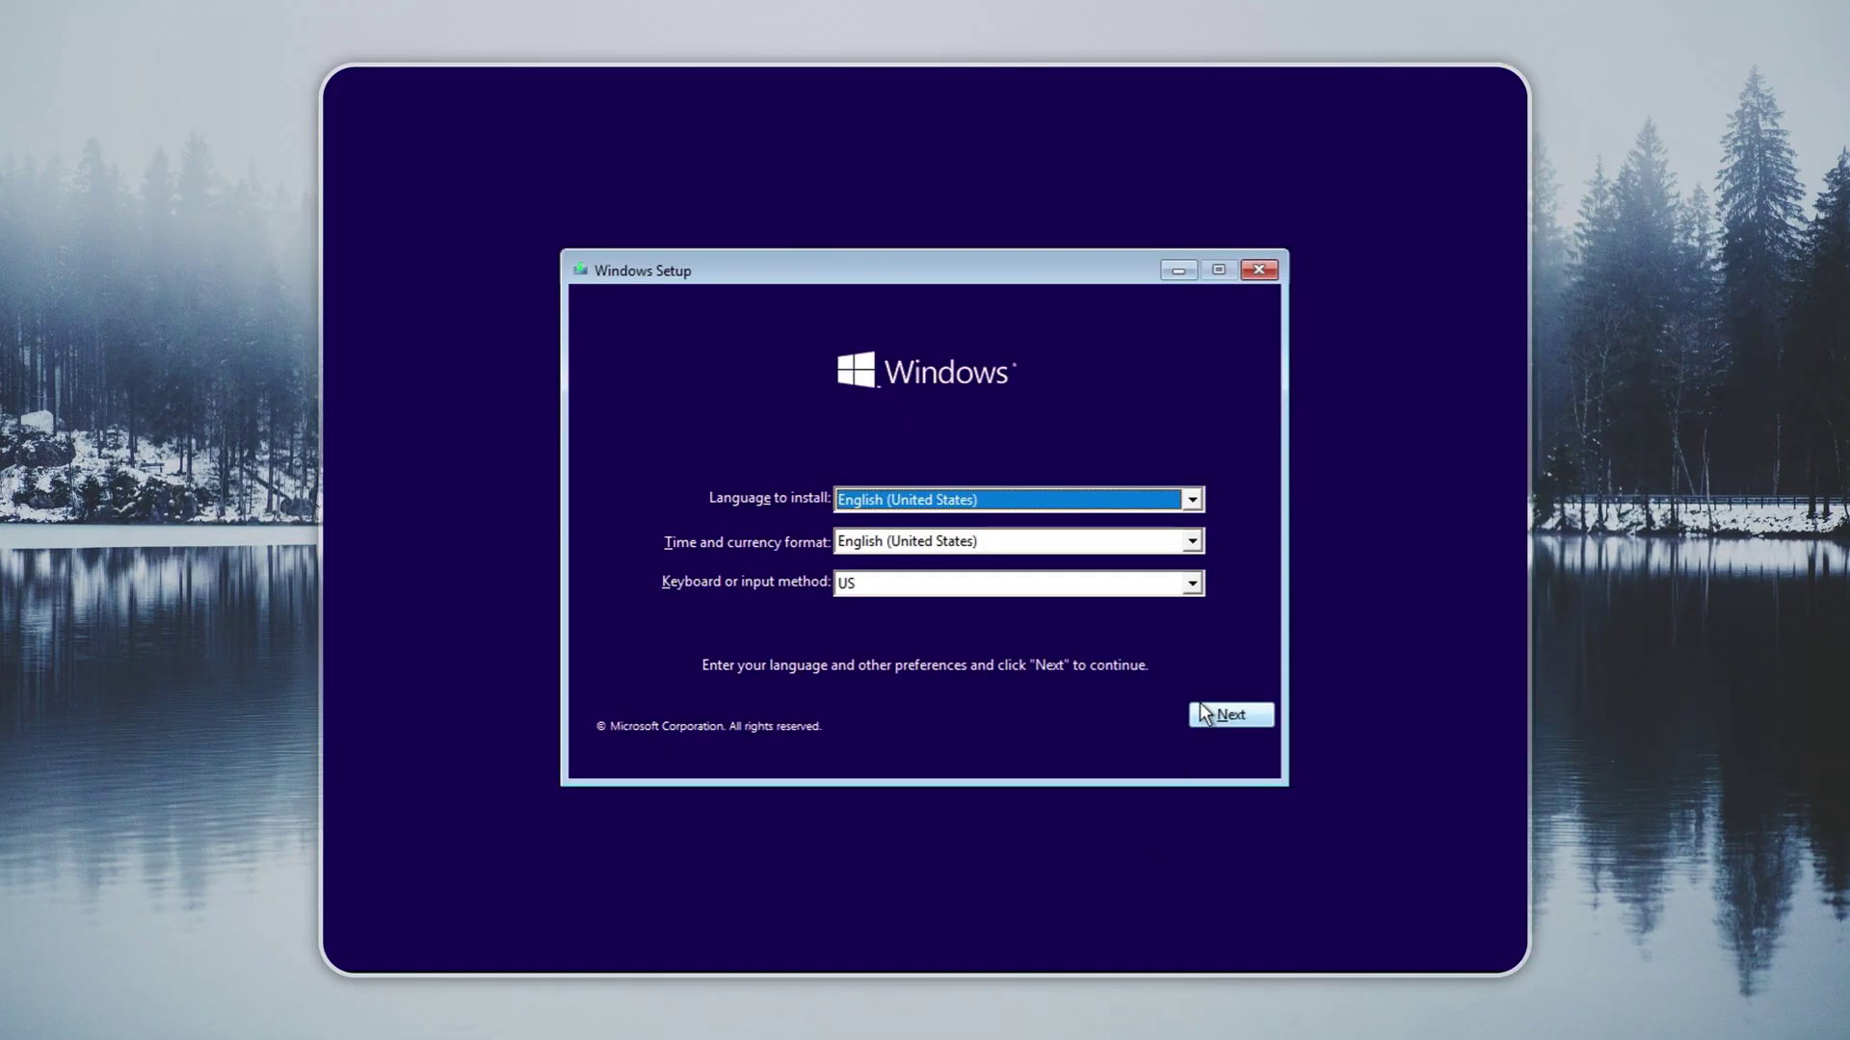
# Step: Begin Windows Setup in English (United States) with the US keyboard, skip the product key and accept the license terms
pyautogui.click(1224, 711)
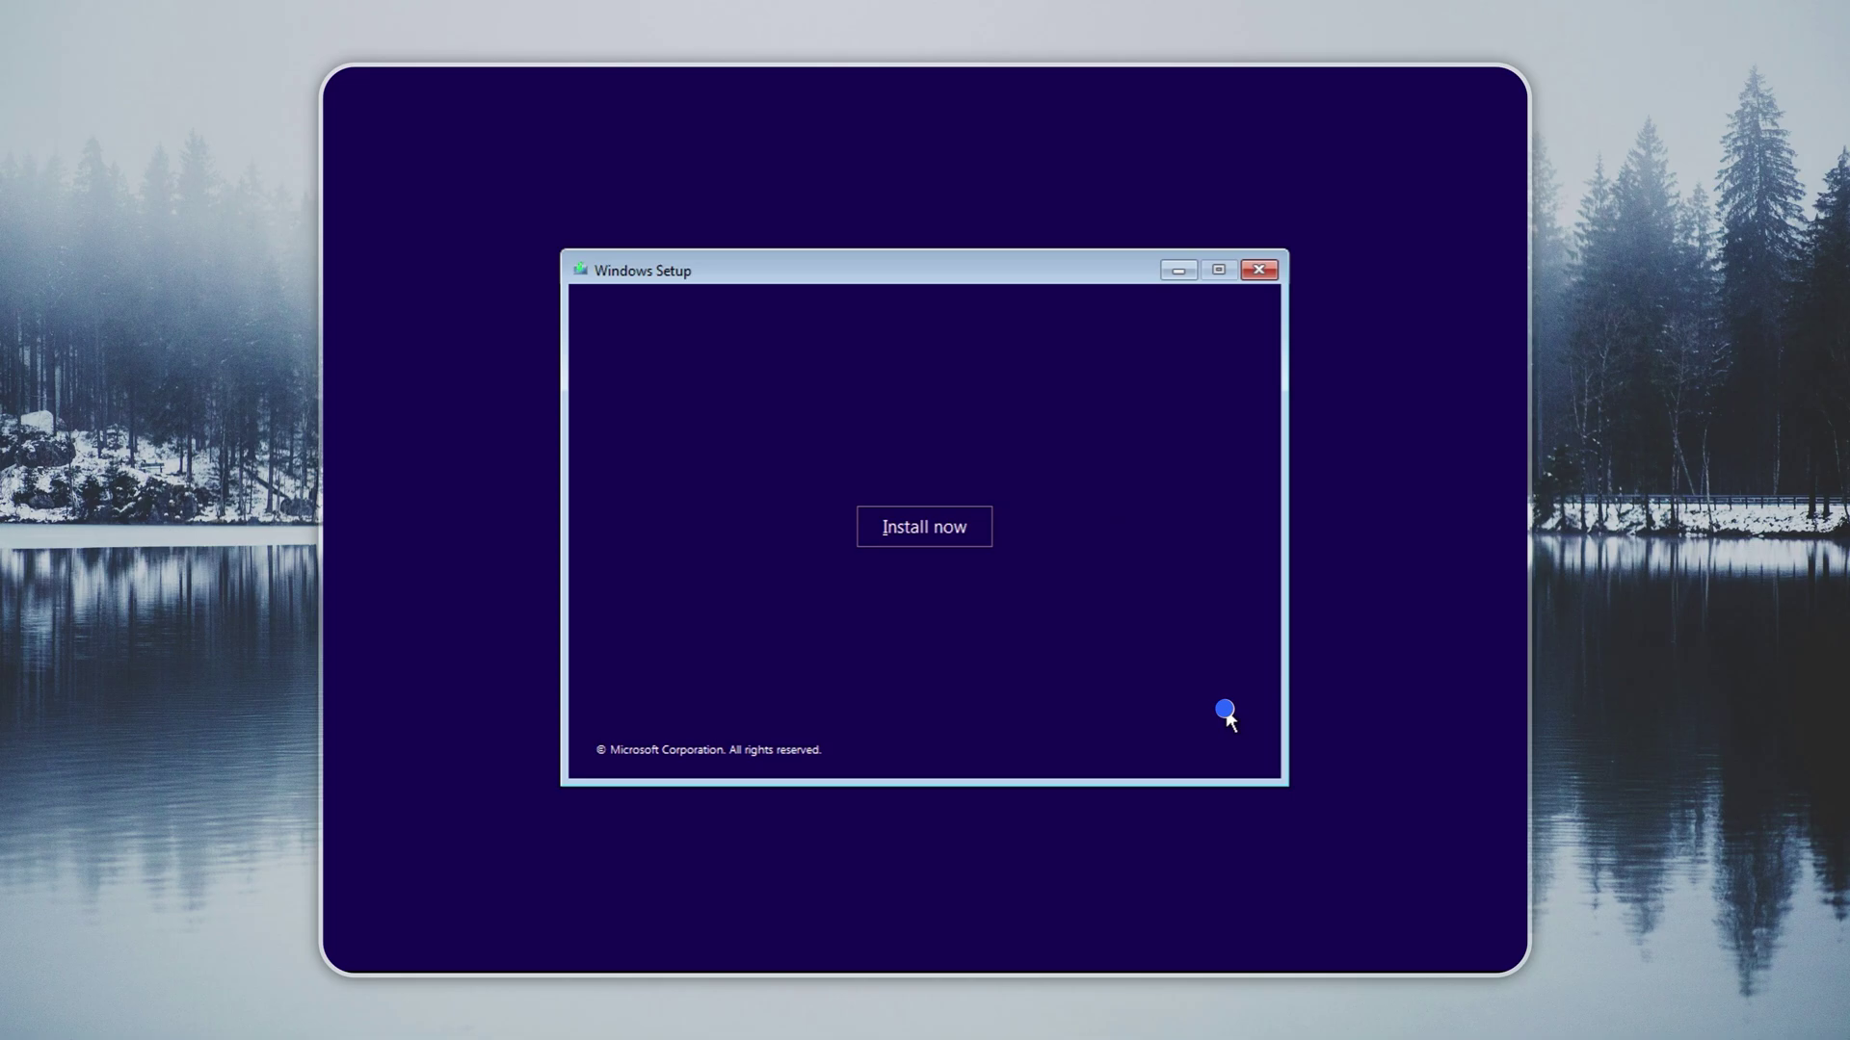
pyautogui.click(954, 526)
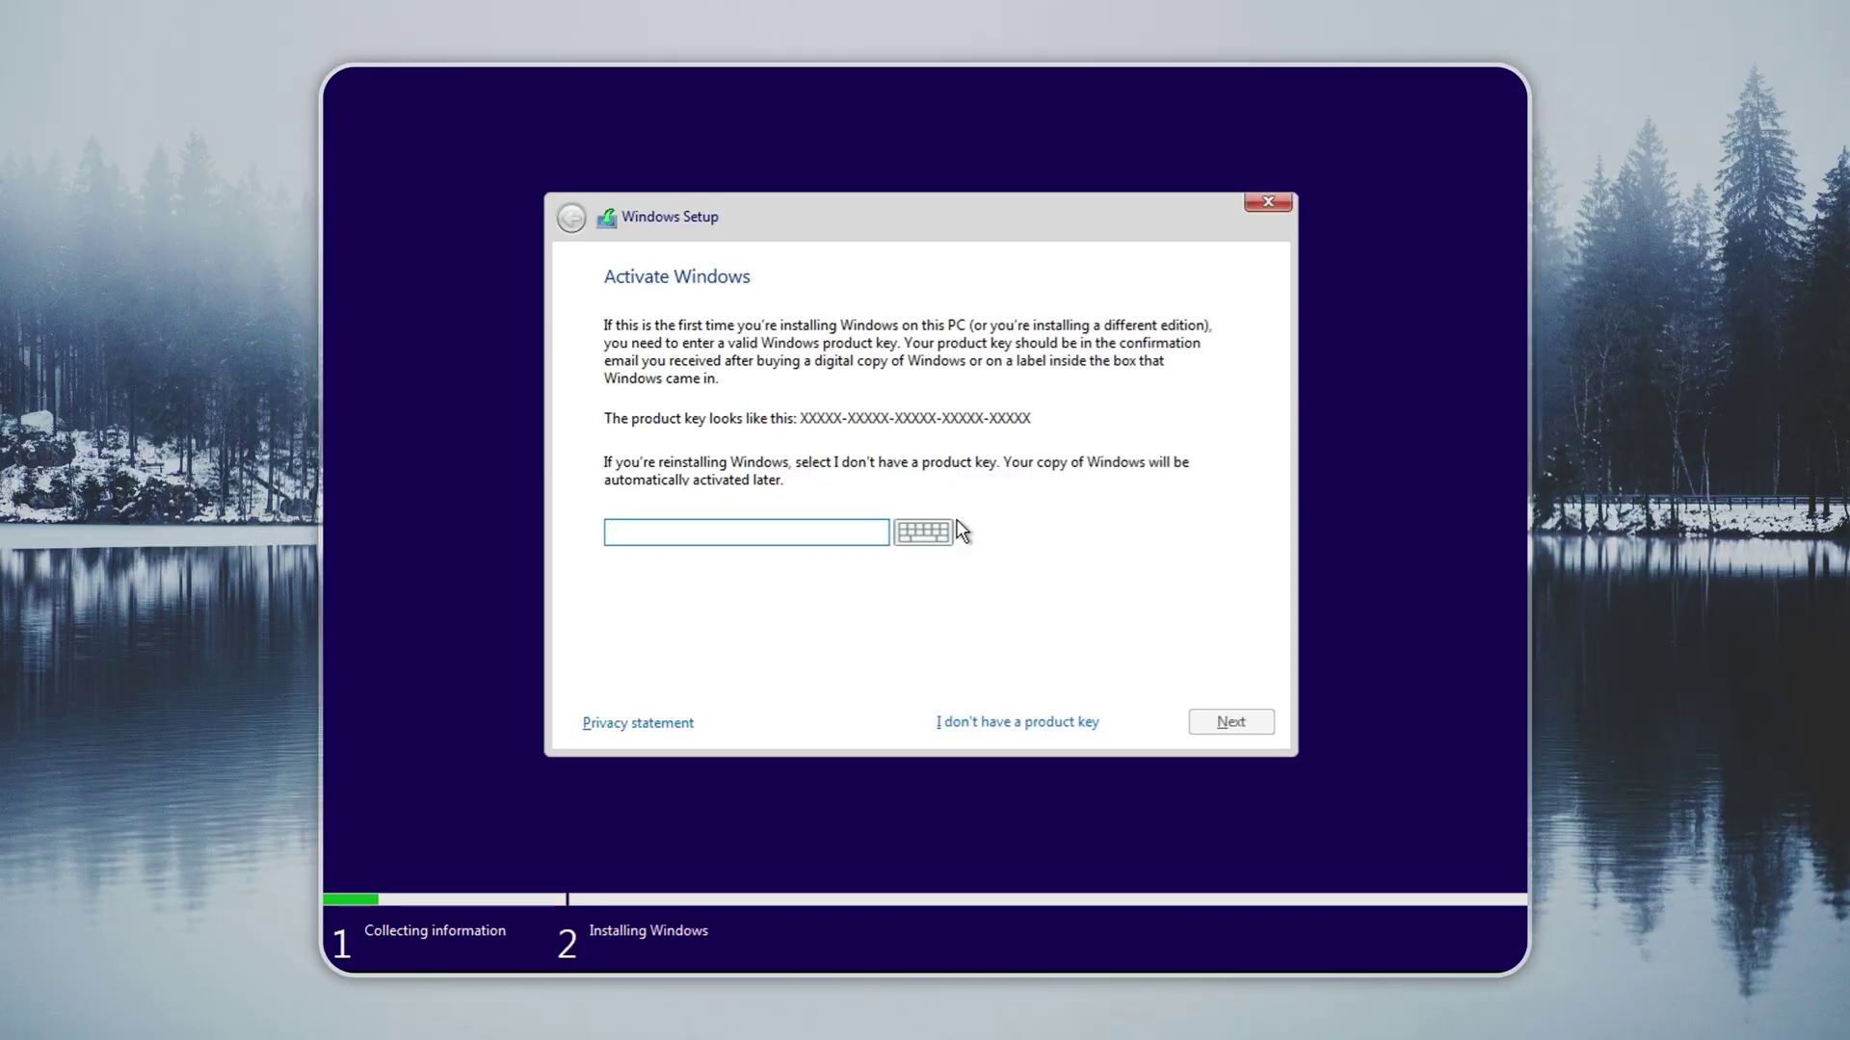
pyautogui.click(1059, 718)
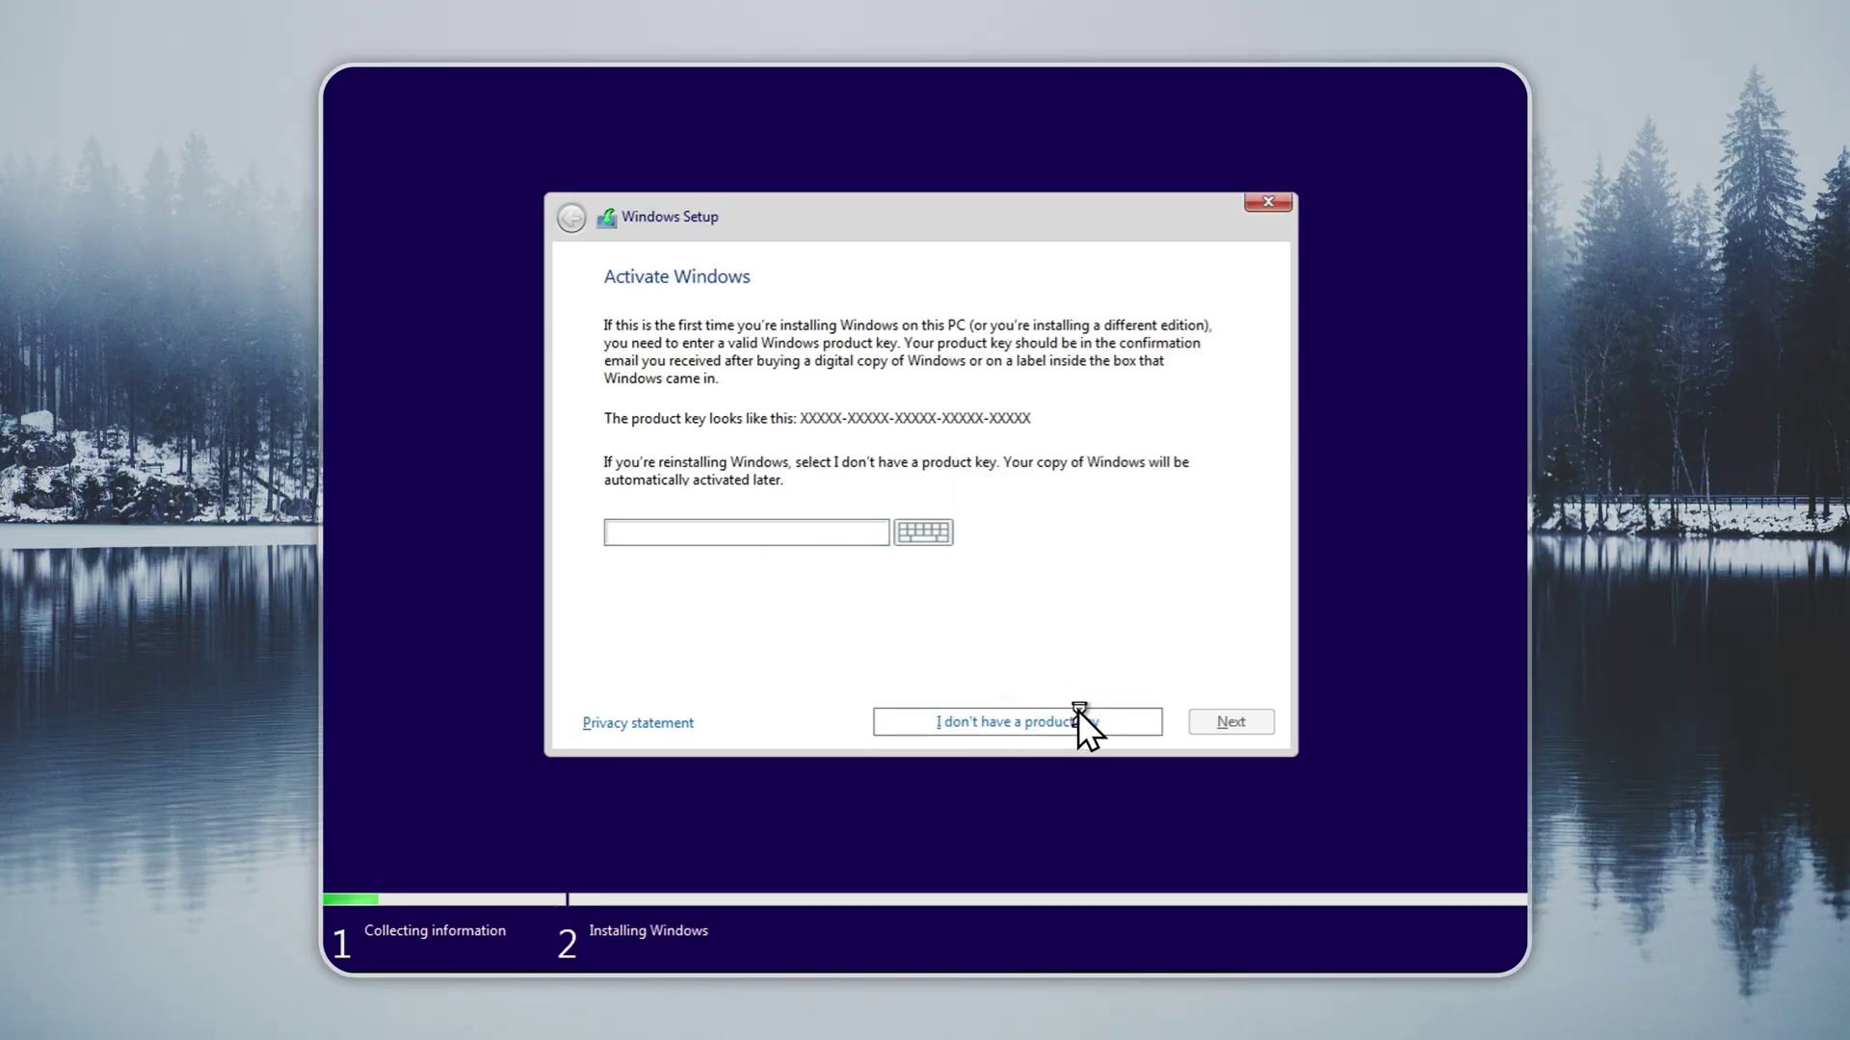
pyautogui.click(743, 669)
pyautogui.click(1231, 721)
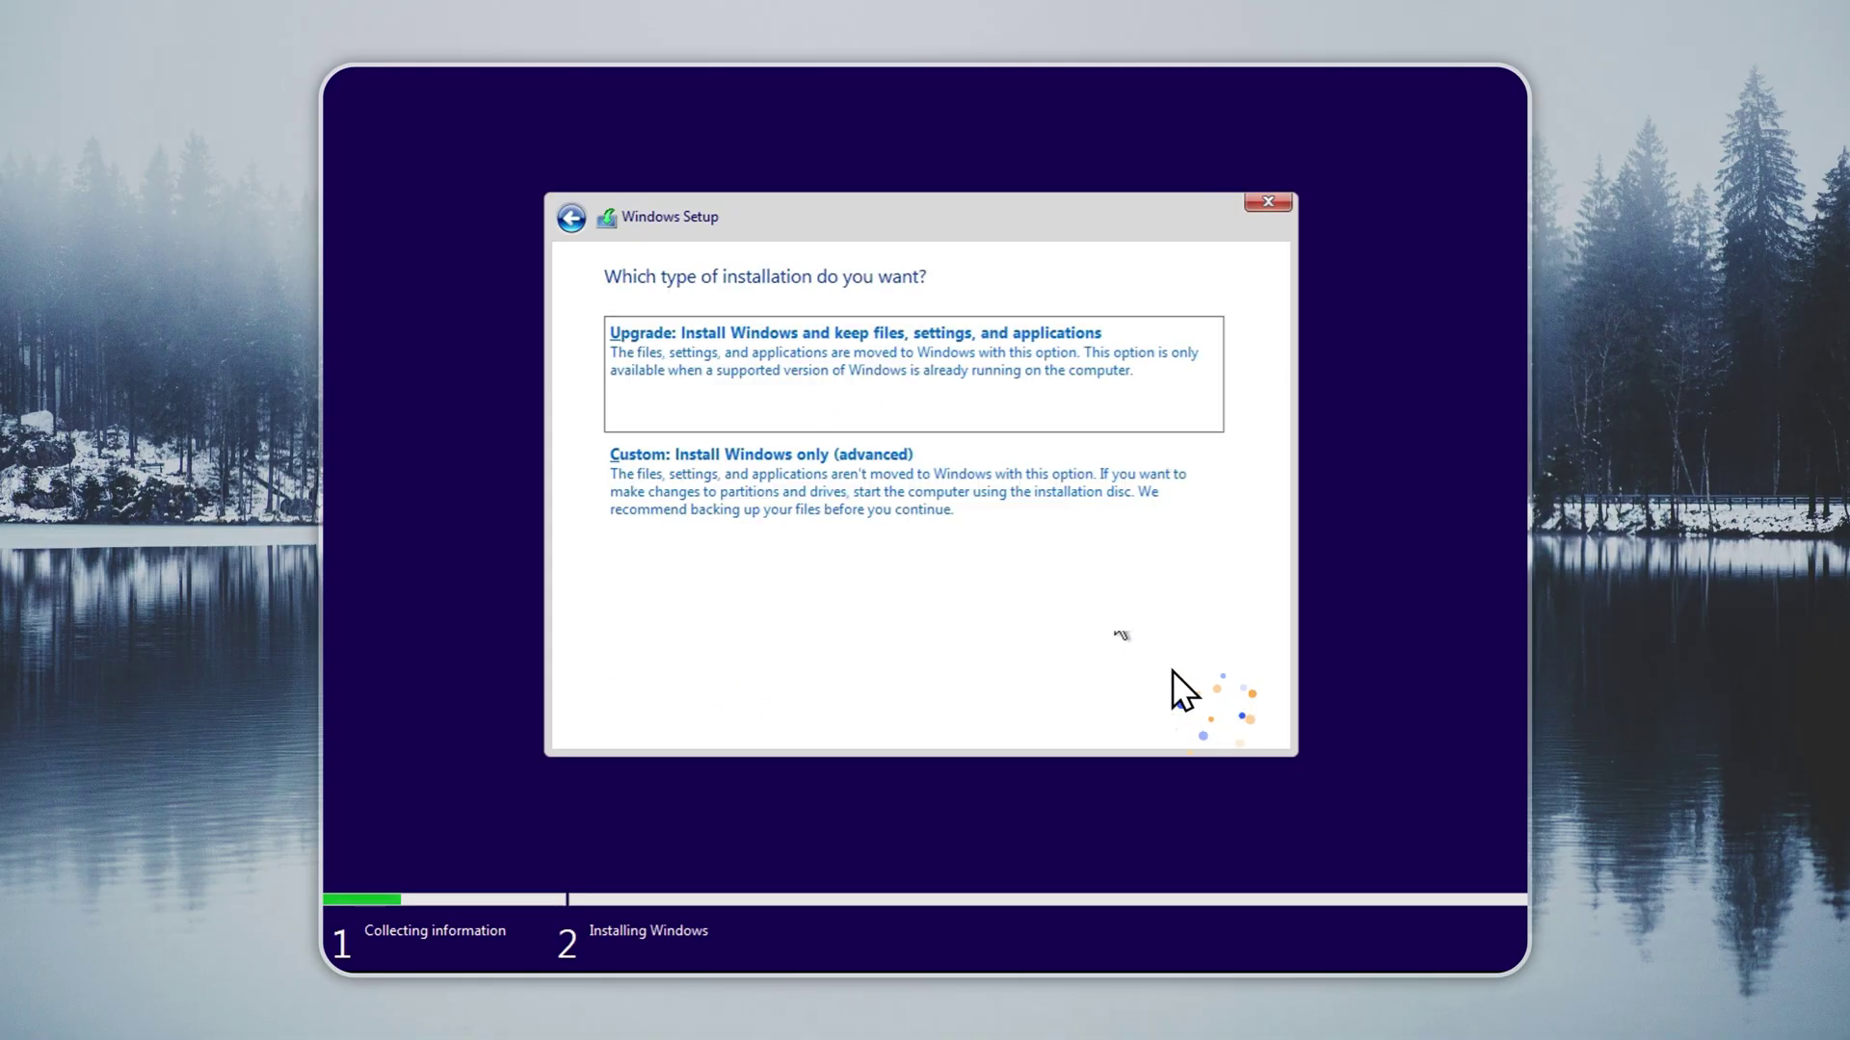
# Step: Choose the custom Windows-only installation and delete partitions 3, 2 and 1 on Drive 0
pyautogui.click(1069, 520)
pyautogui.click(953, 455)
pyautogui.click(812, 578)
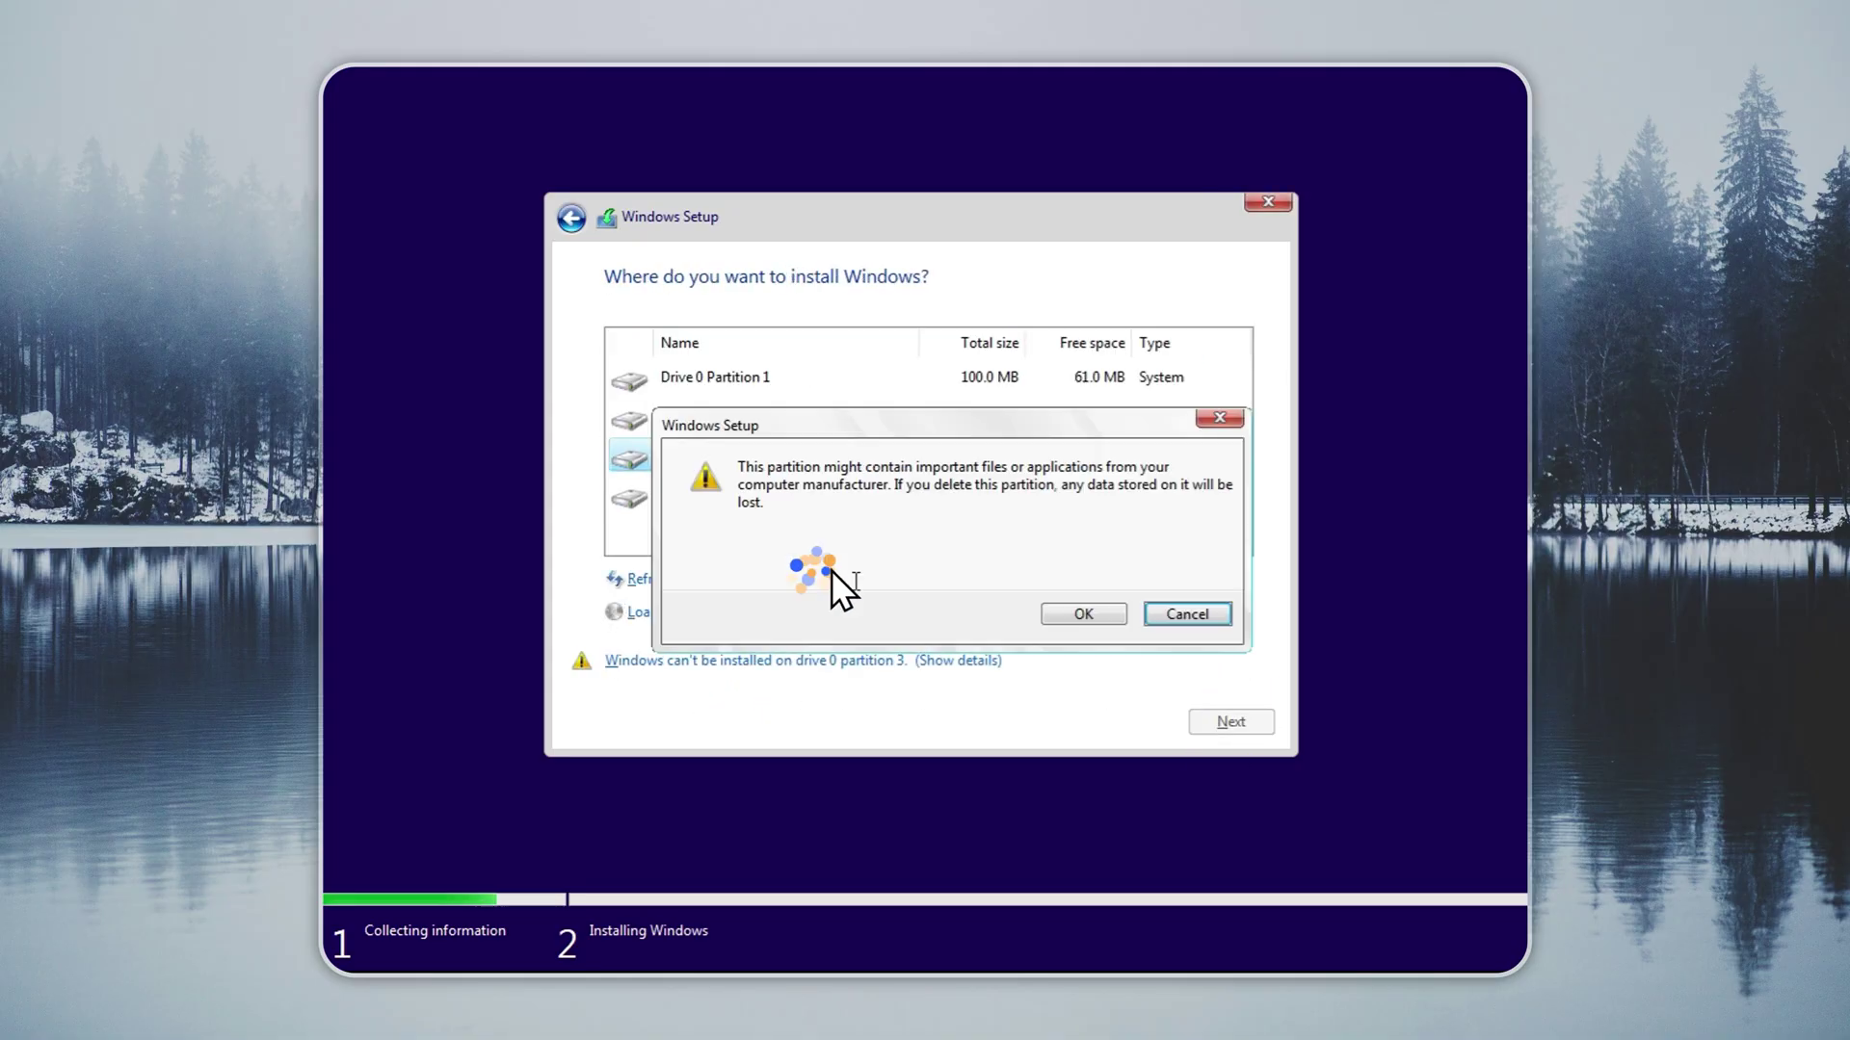
pyautogui.click(1073, 611)
pyautogui.click(1024, 415)
pyautogui.click(812, 578)
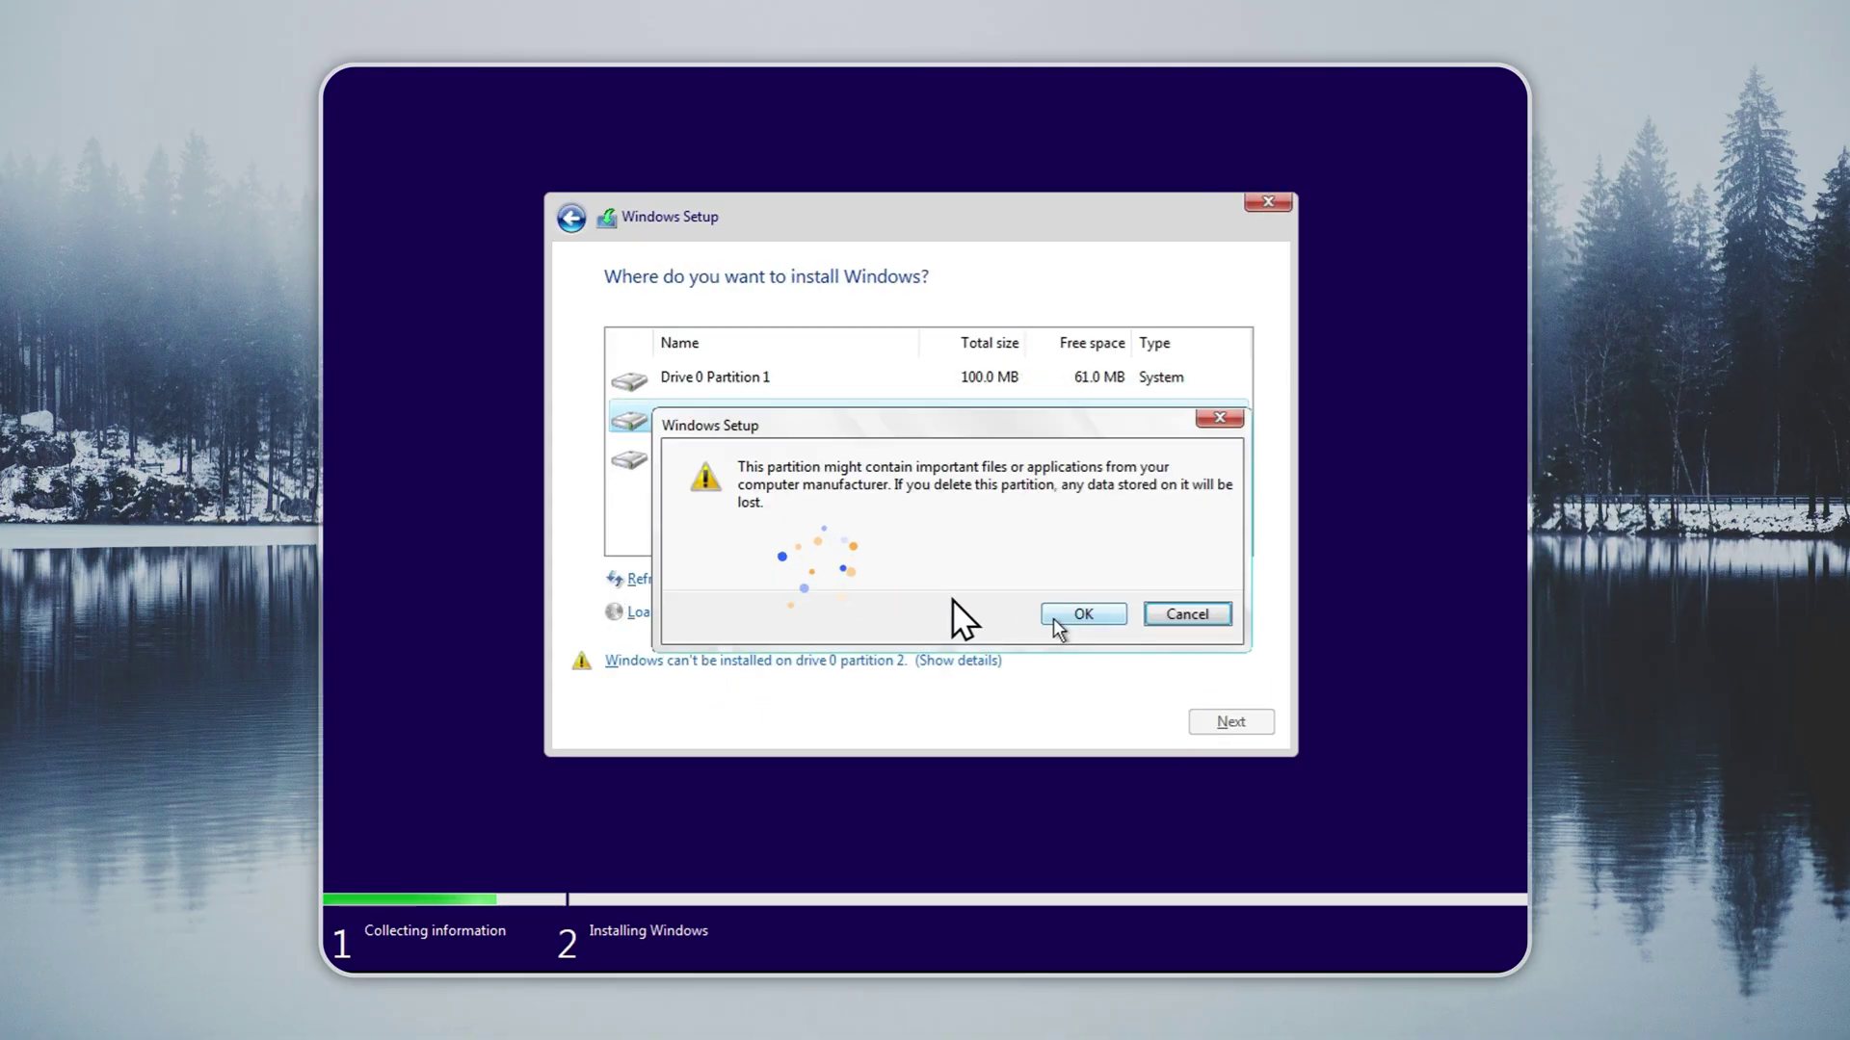
pyautogui.click(1073, 611)
pyautogui.click(812, 578)
pyautogui.click(1077, 614)
# Step: Create a new 20000 MB partition in Drive 0's unallocated space, allowing additional system partitions
pyautogui.click(1099, 578)
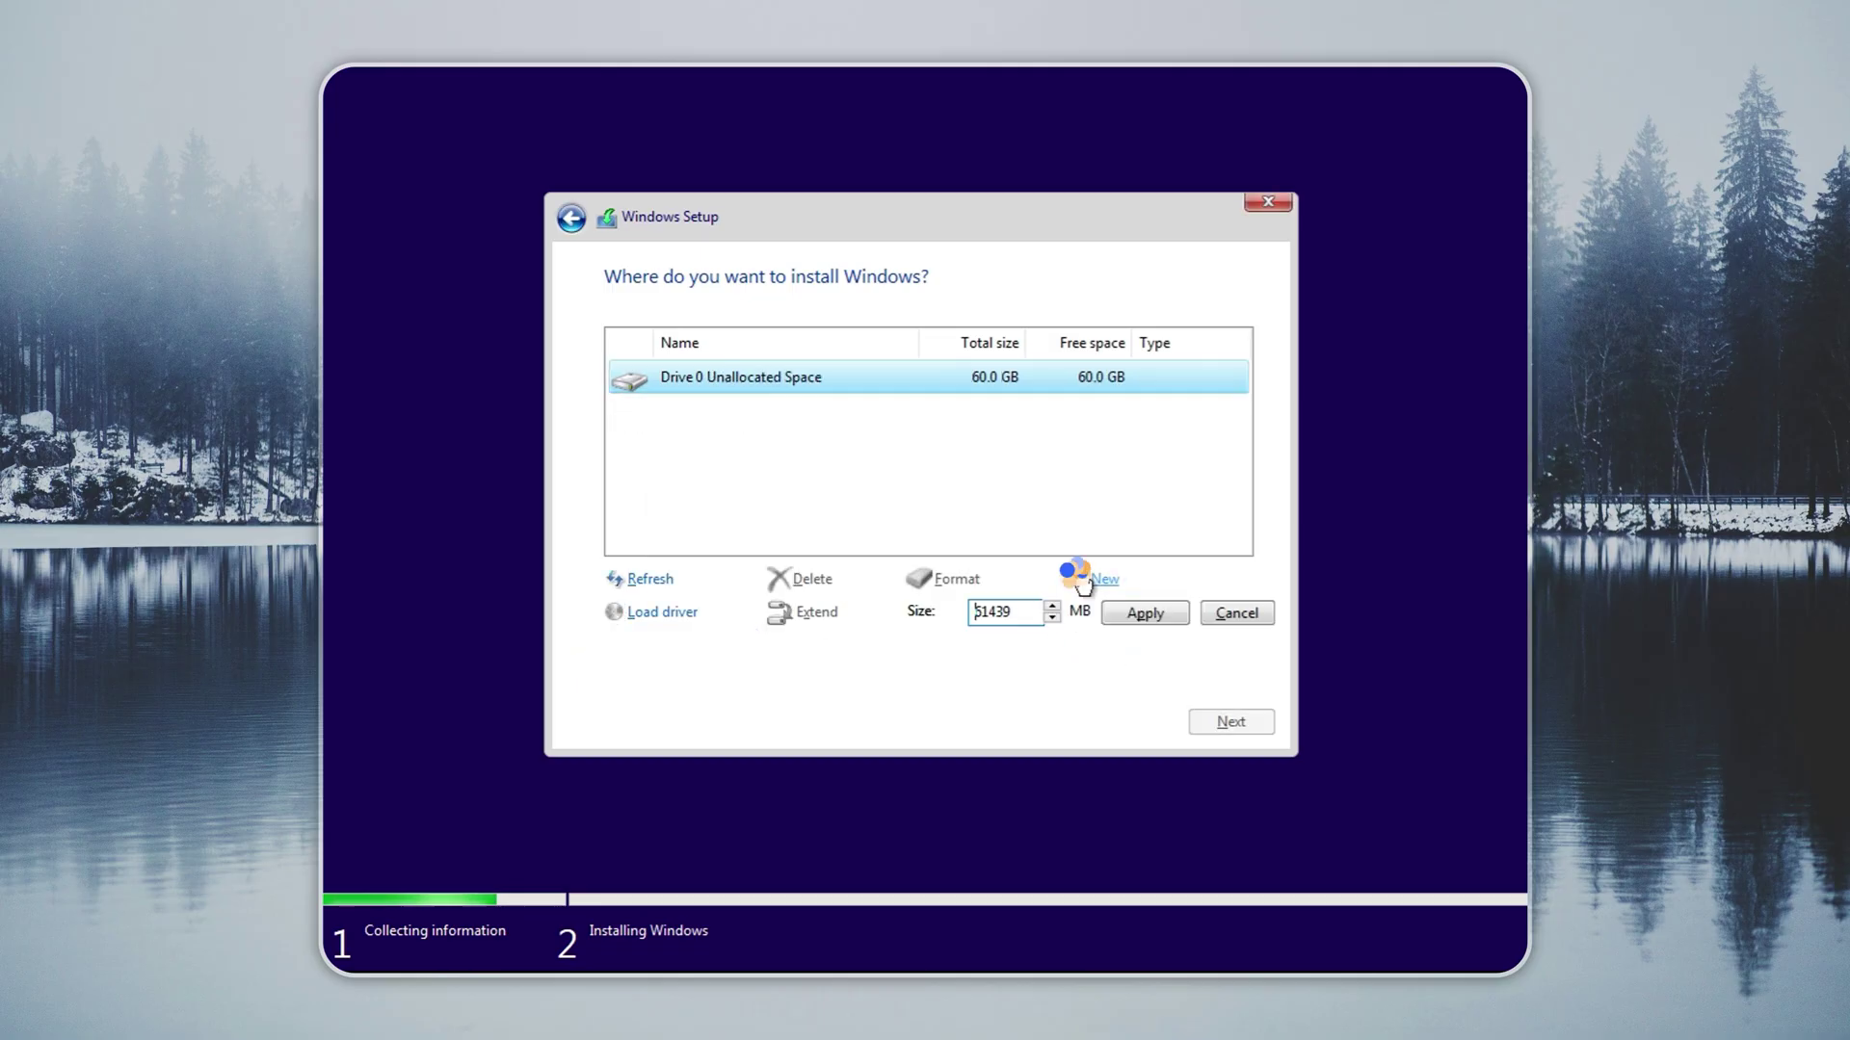
pyautogui.write('20000')
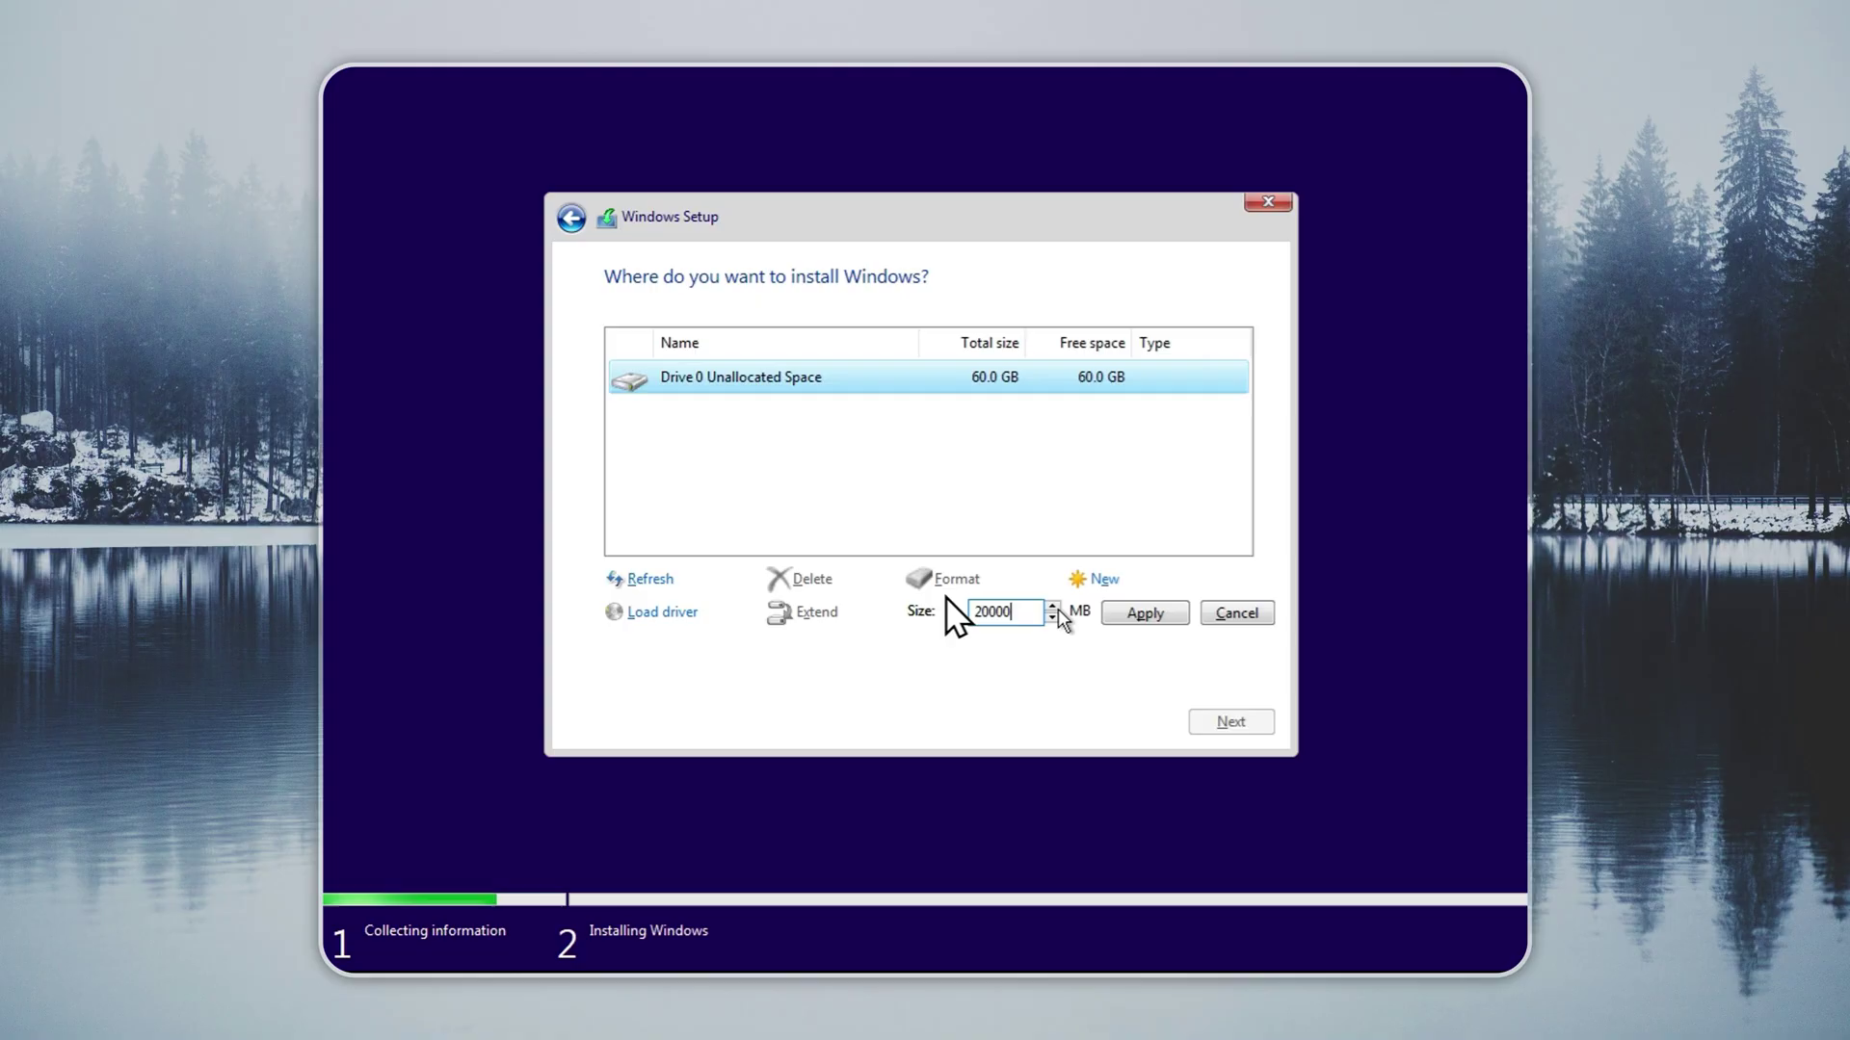
pyautogui.click(1170, 613)
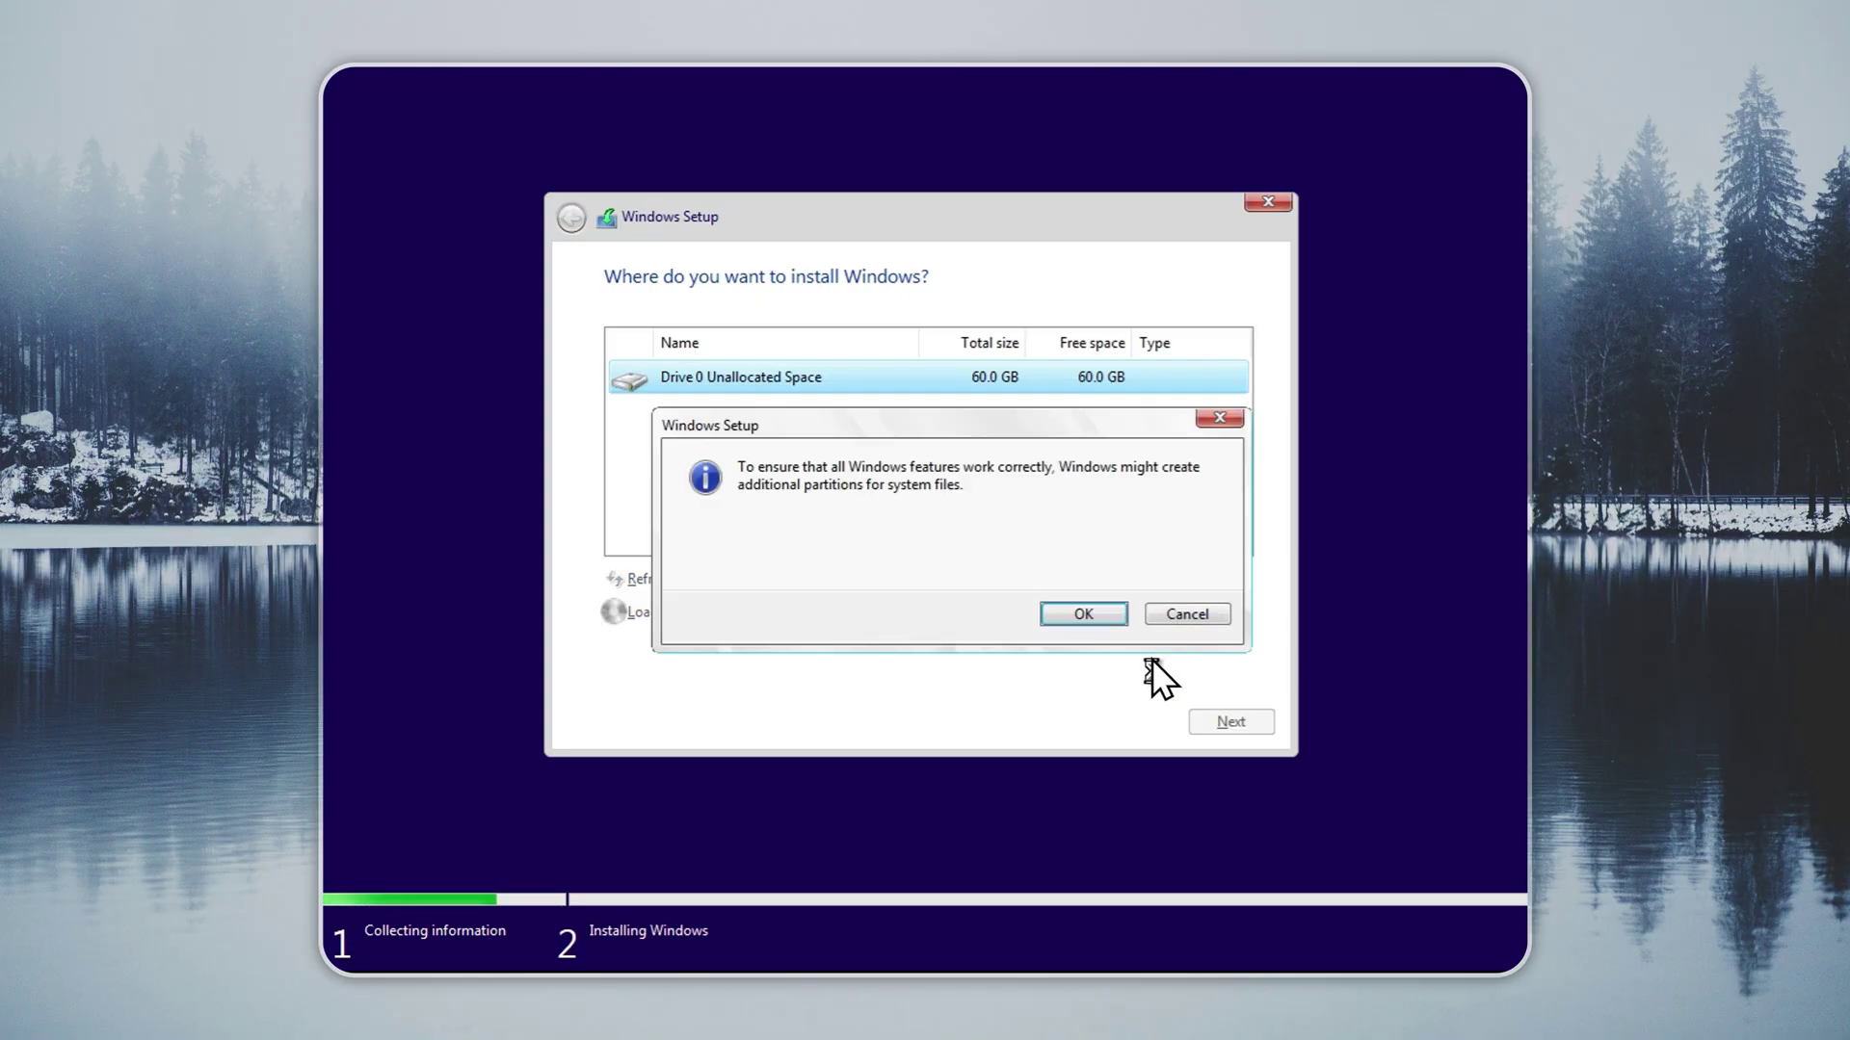
pyautogui.click(1084, 611)
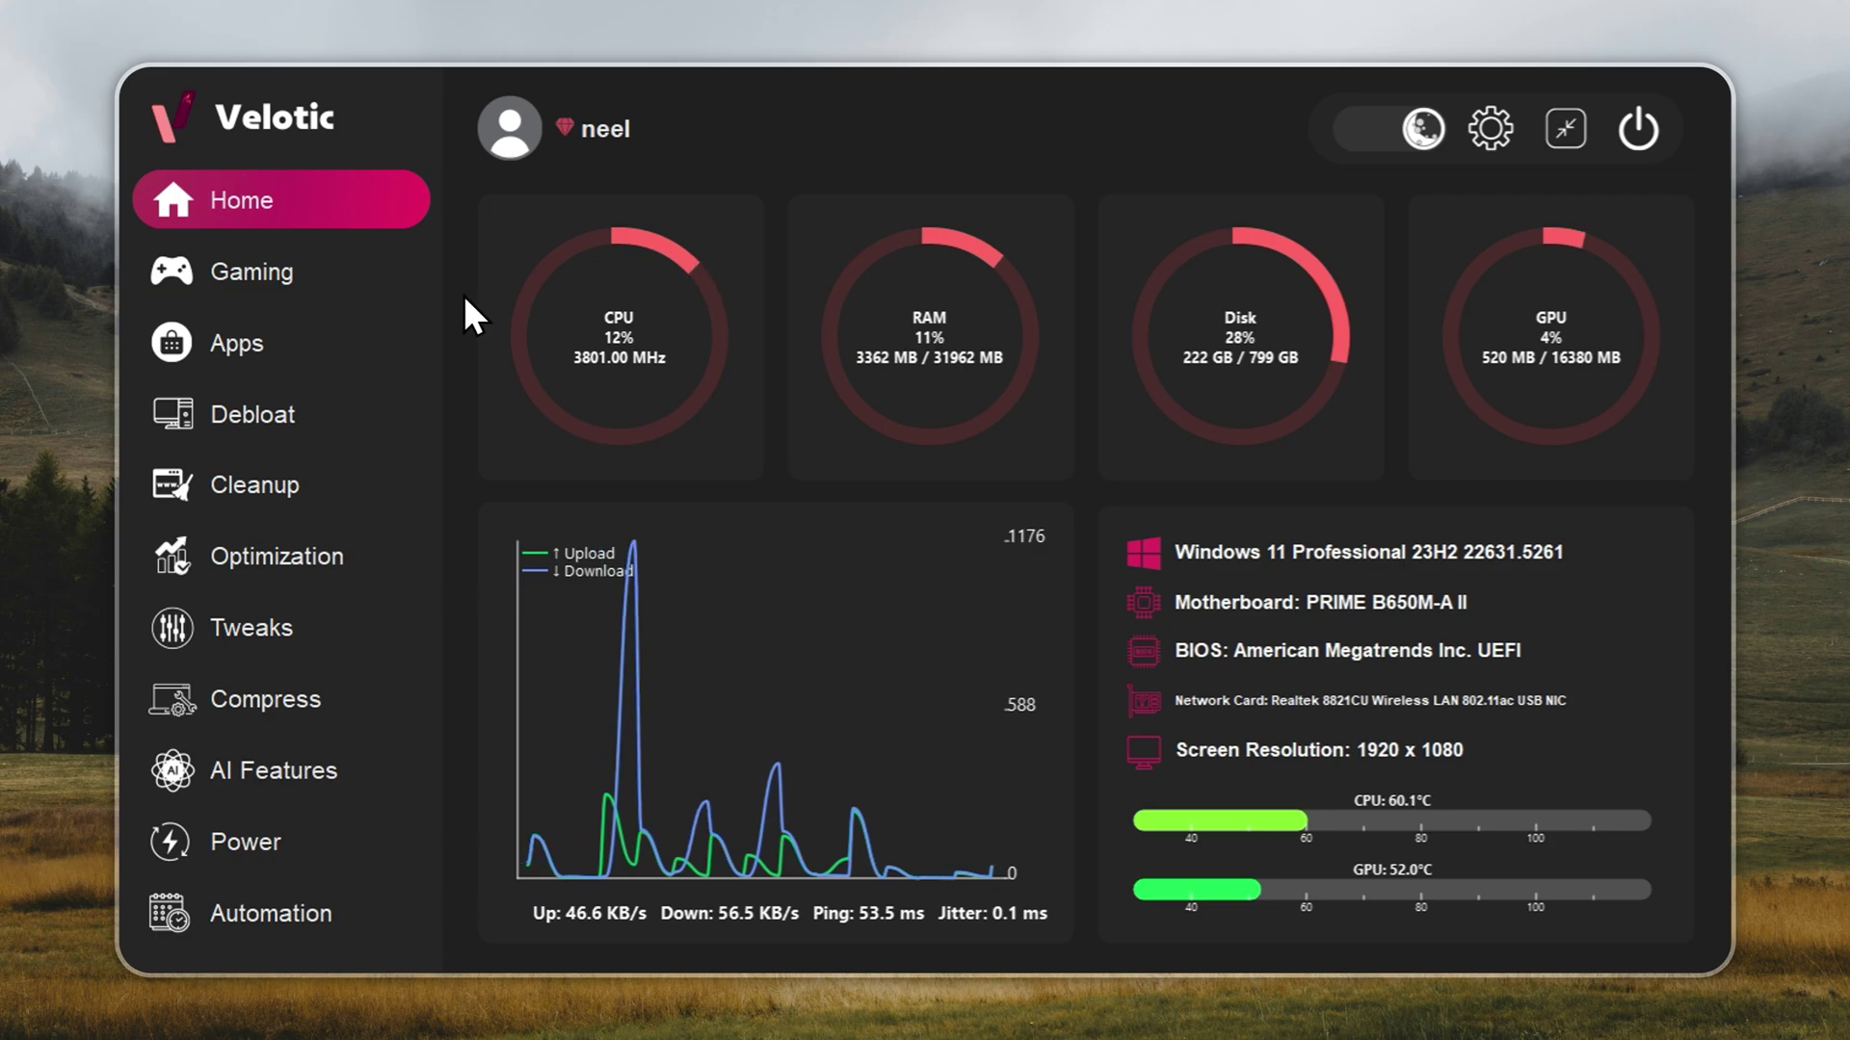
# Step: Switch to Velotic and look through its Gaming, Cleanup, Optimization, Tweaks and Debloat pages
pyautogui.click(428, 287)
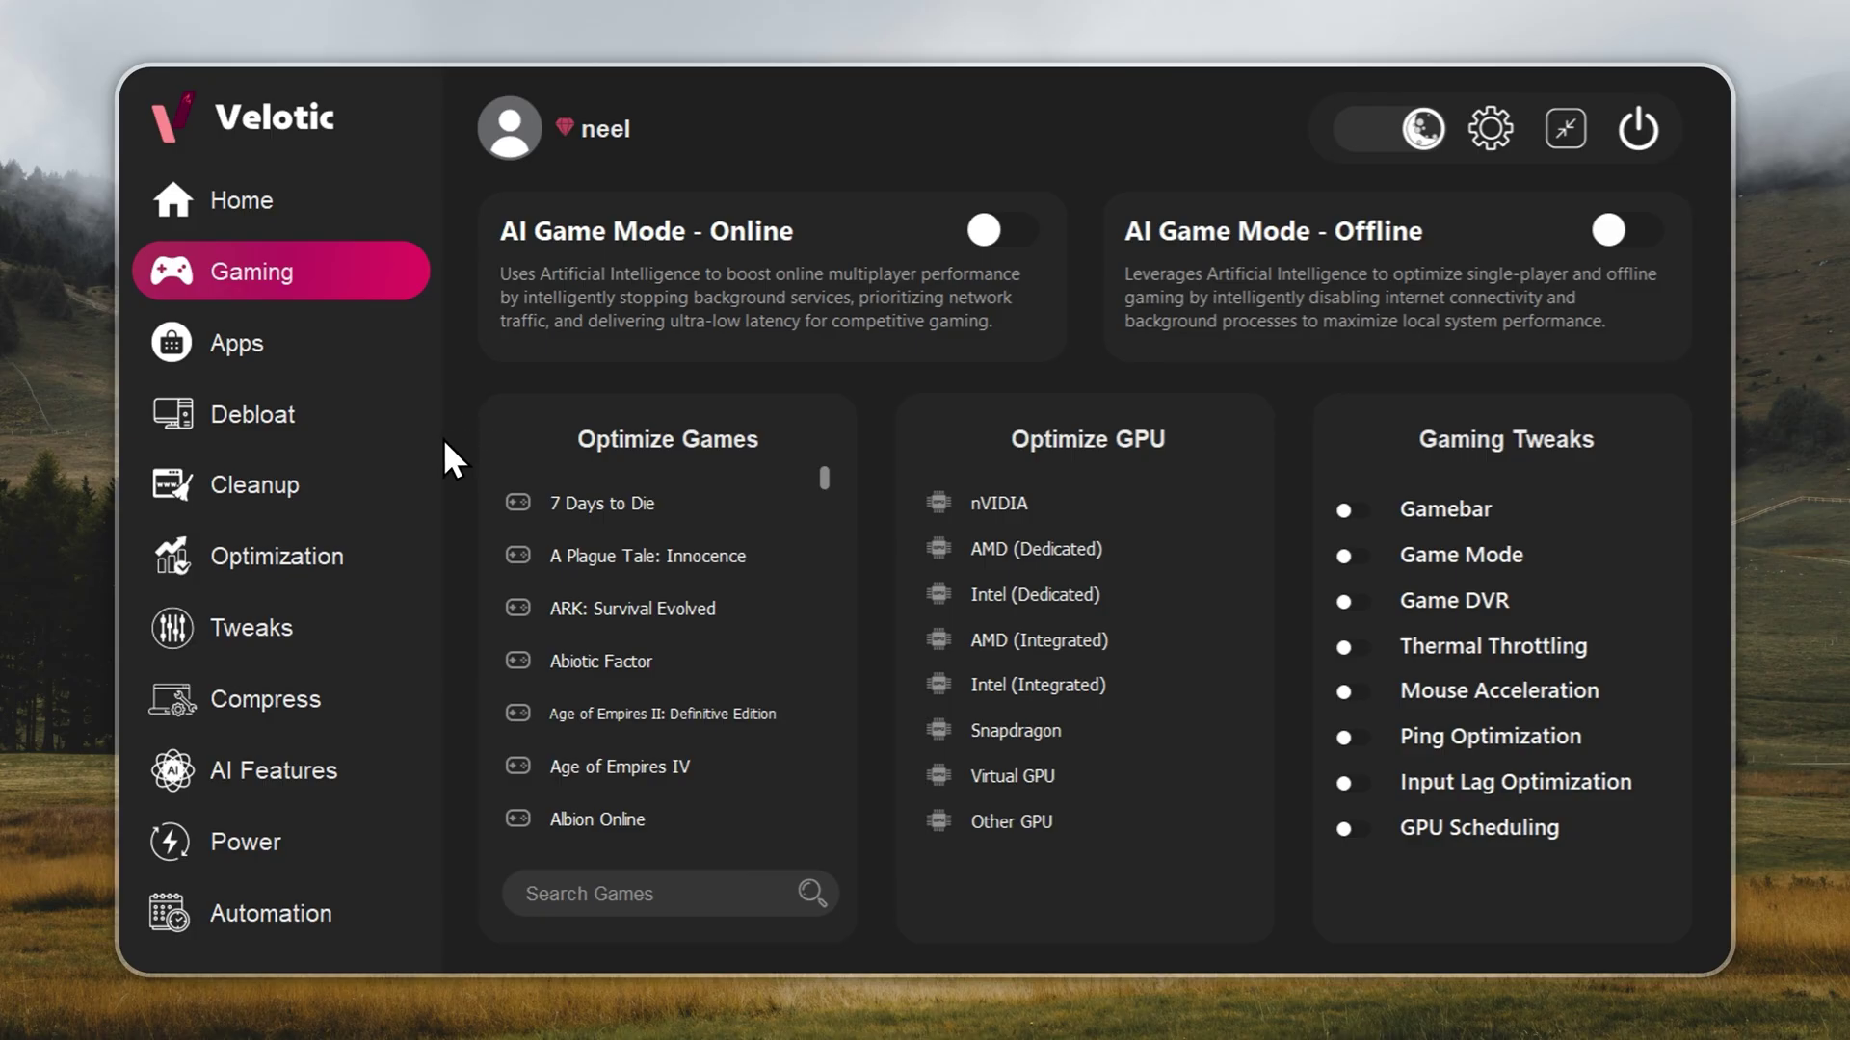
pyautogui.click(353, 496)
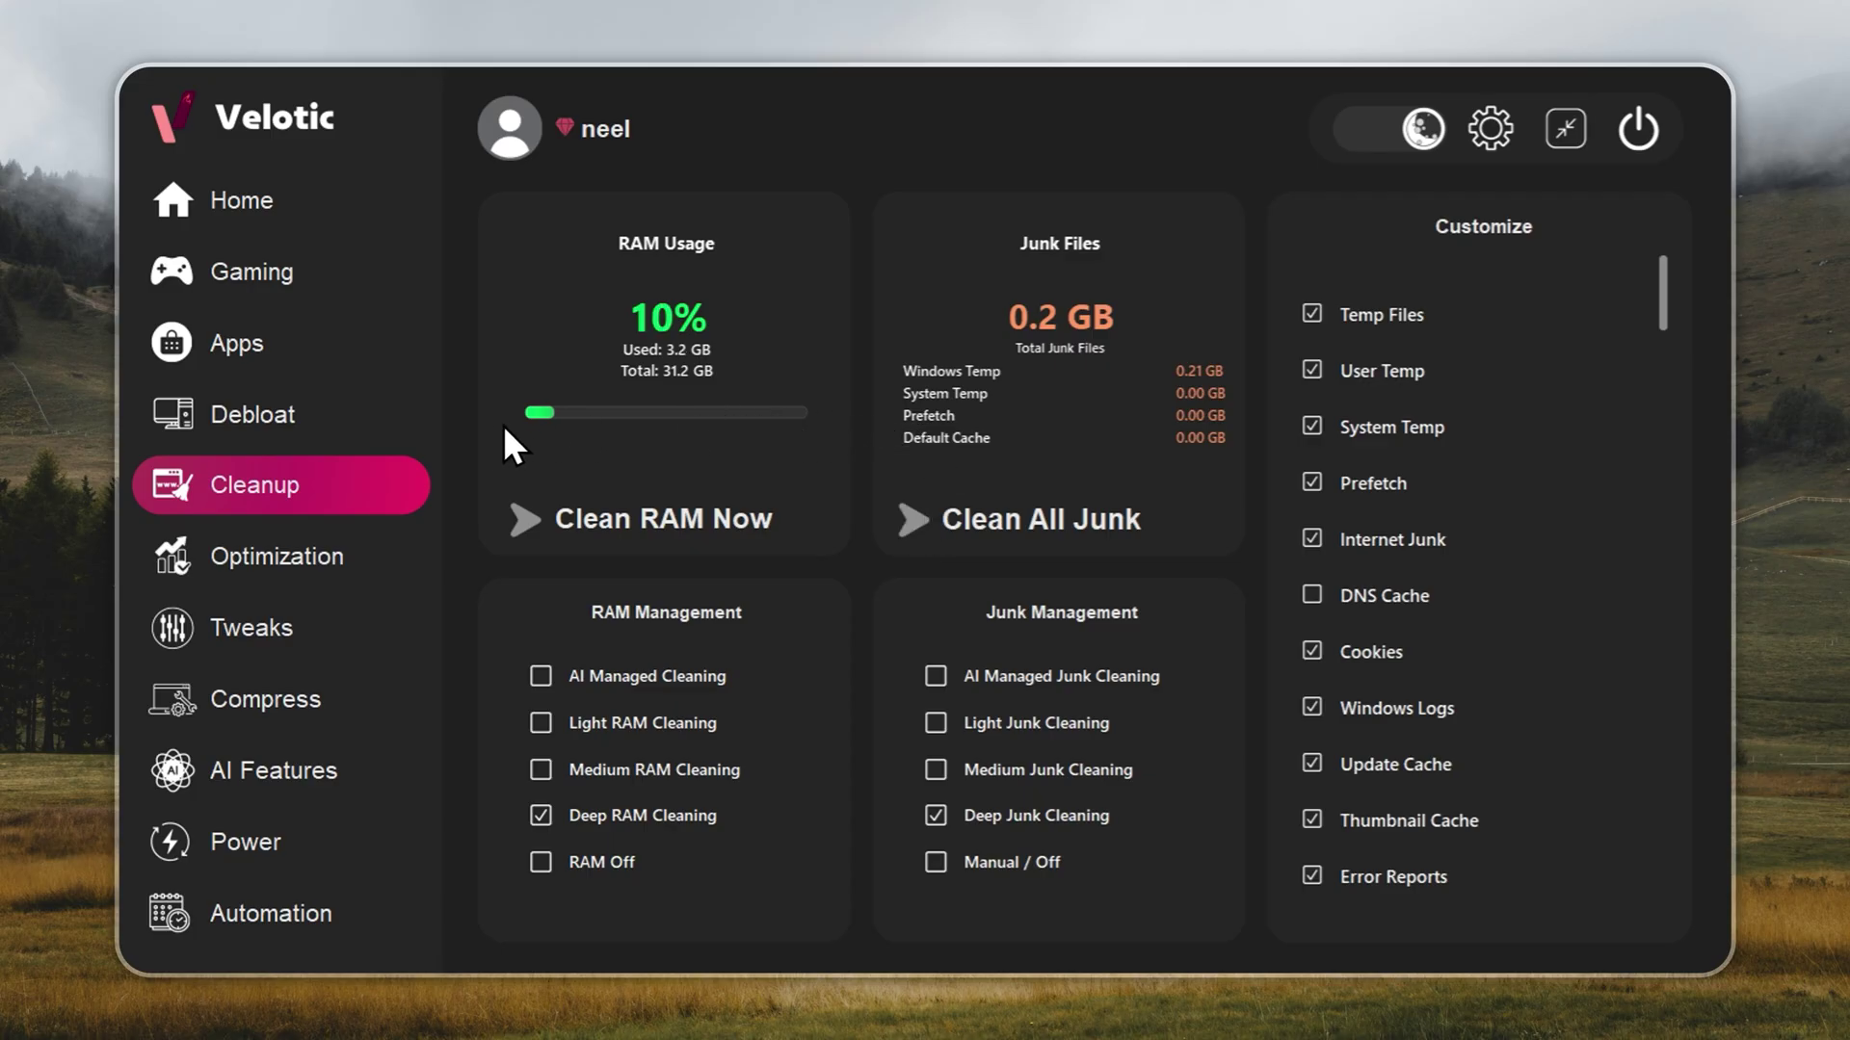
pyautogui.click(416, 549)
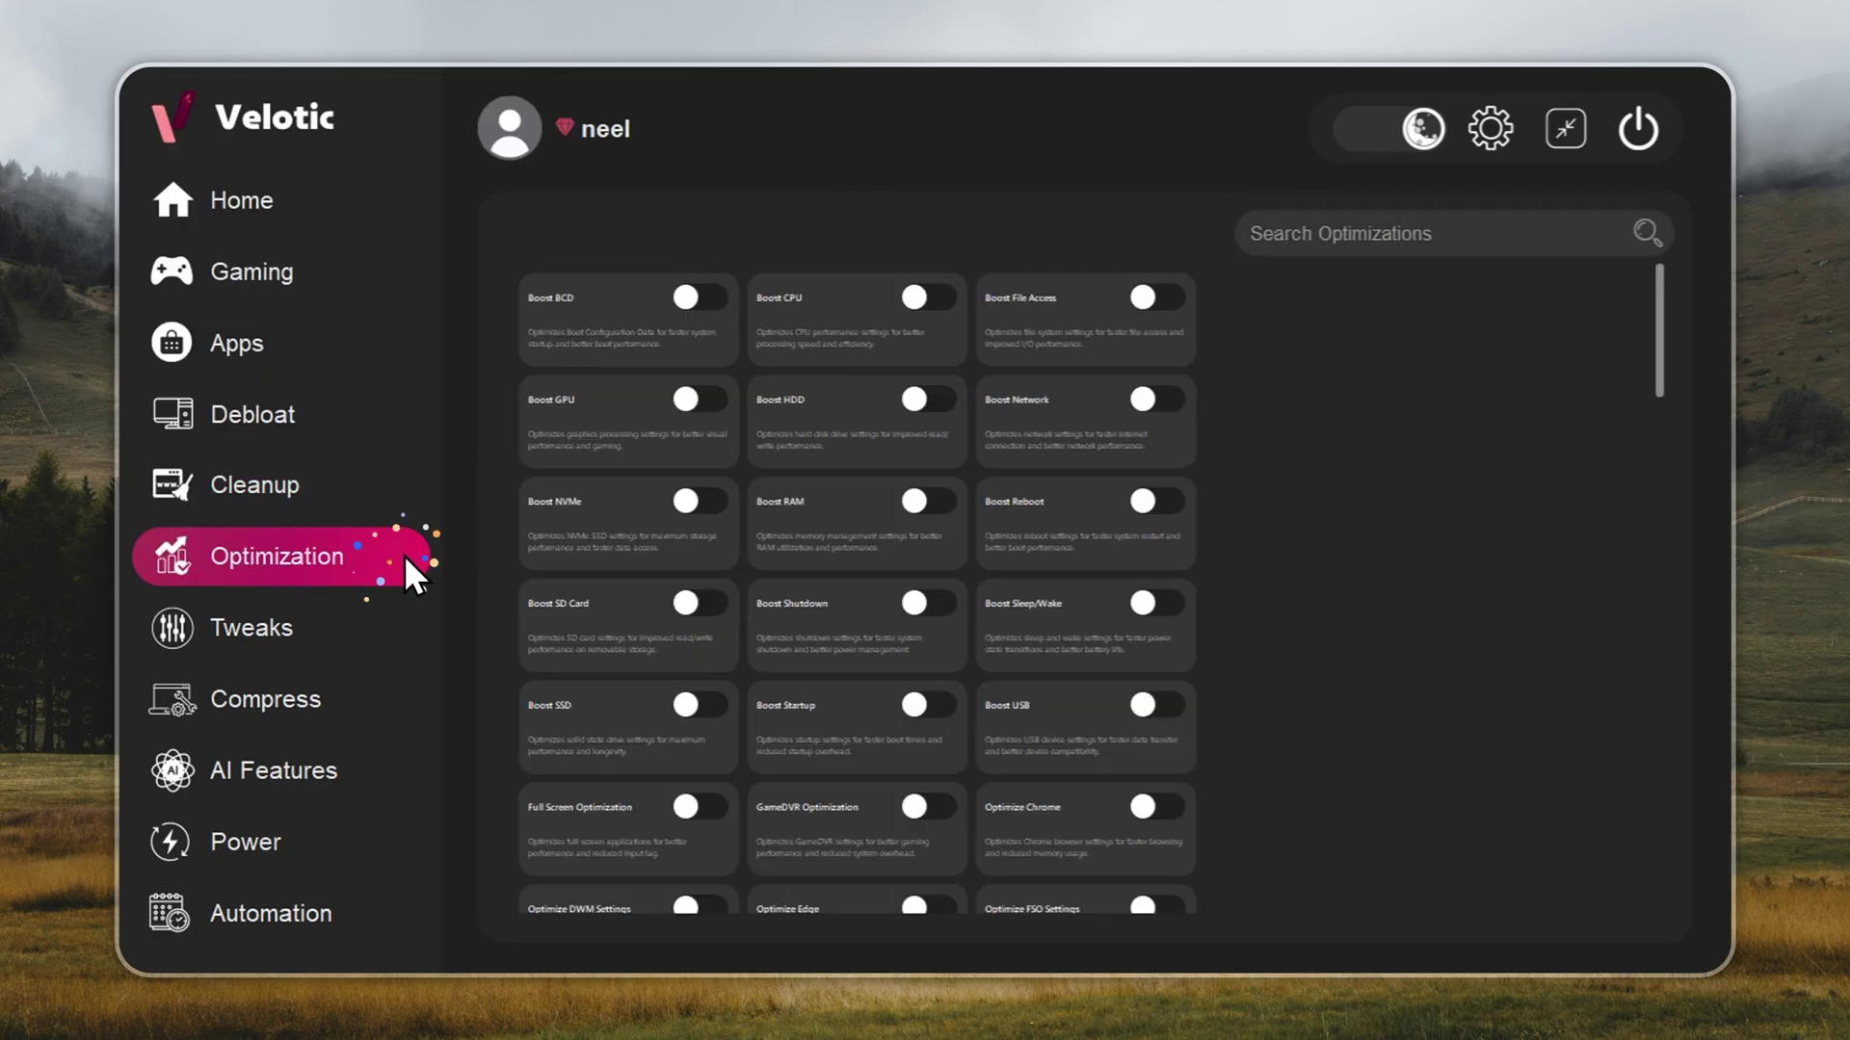
pyautogui.click(393, 630)
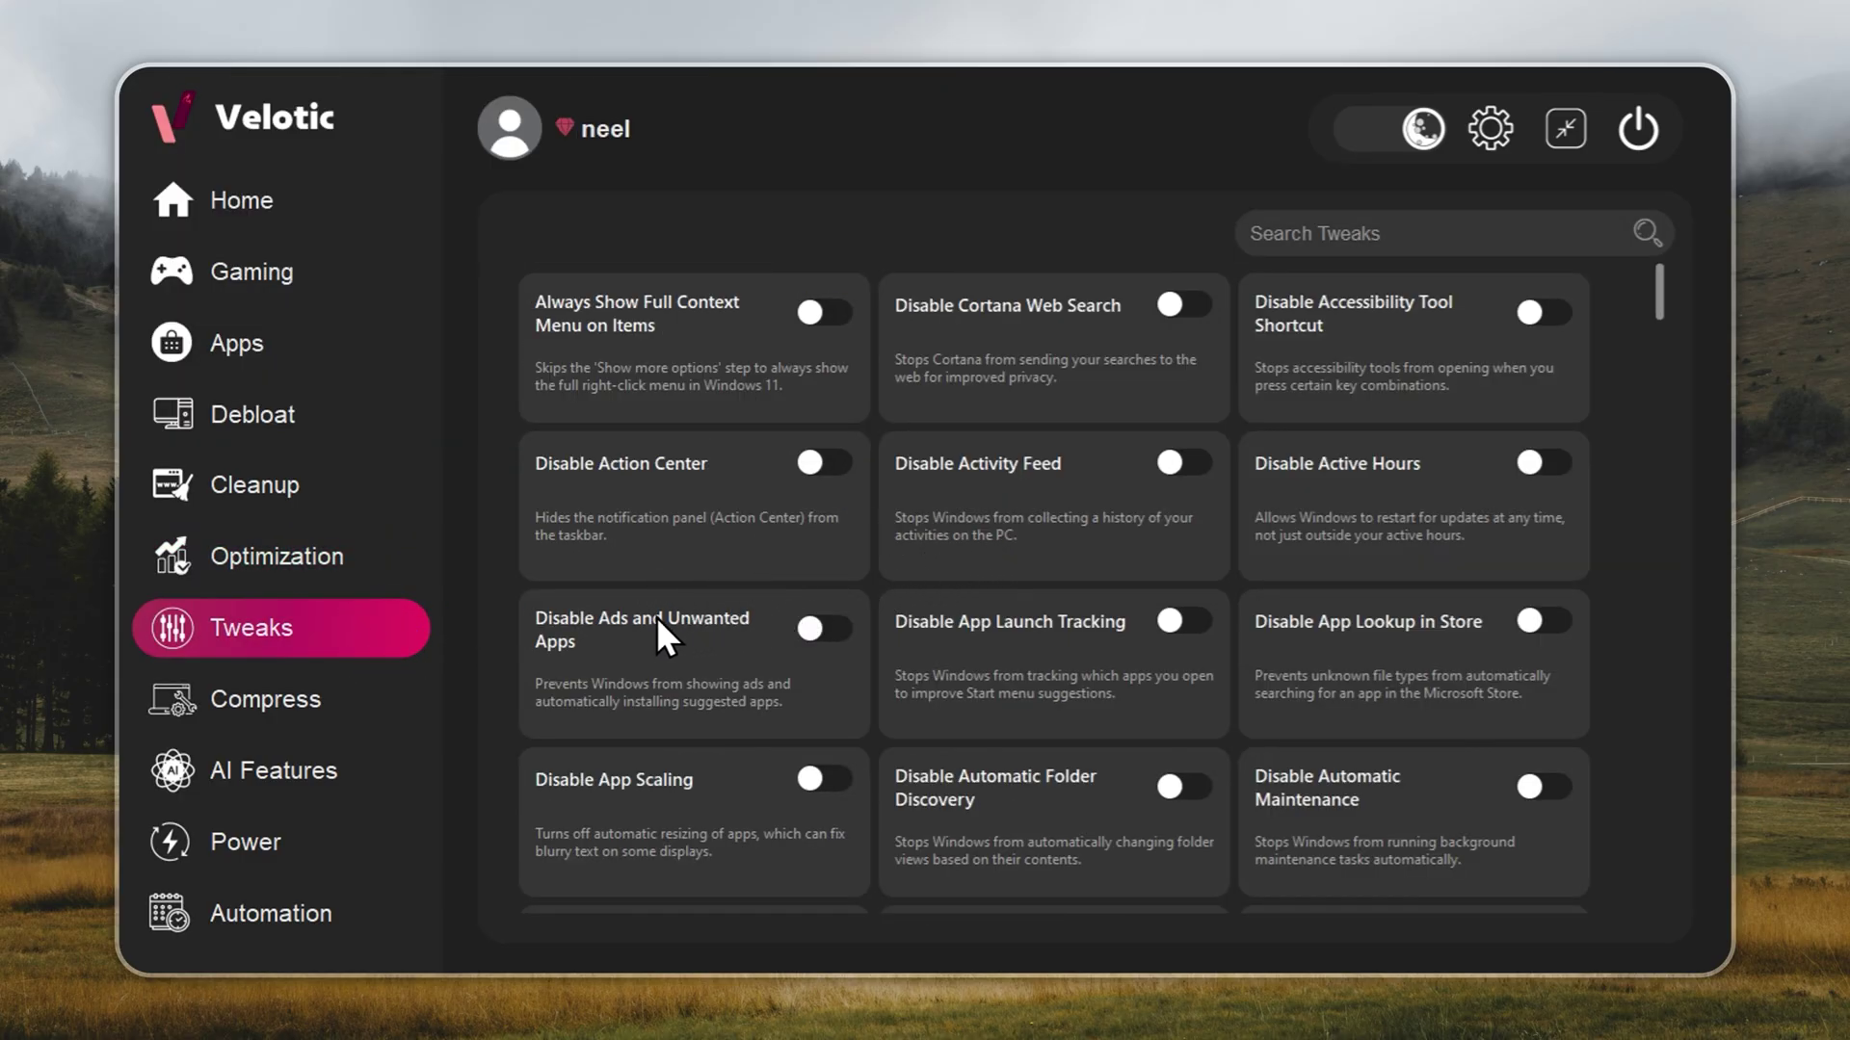
pyautogui.click(337, 424)
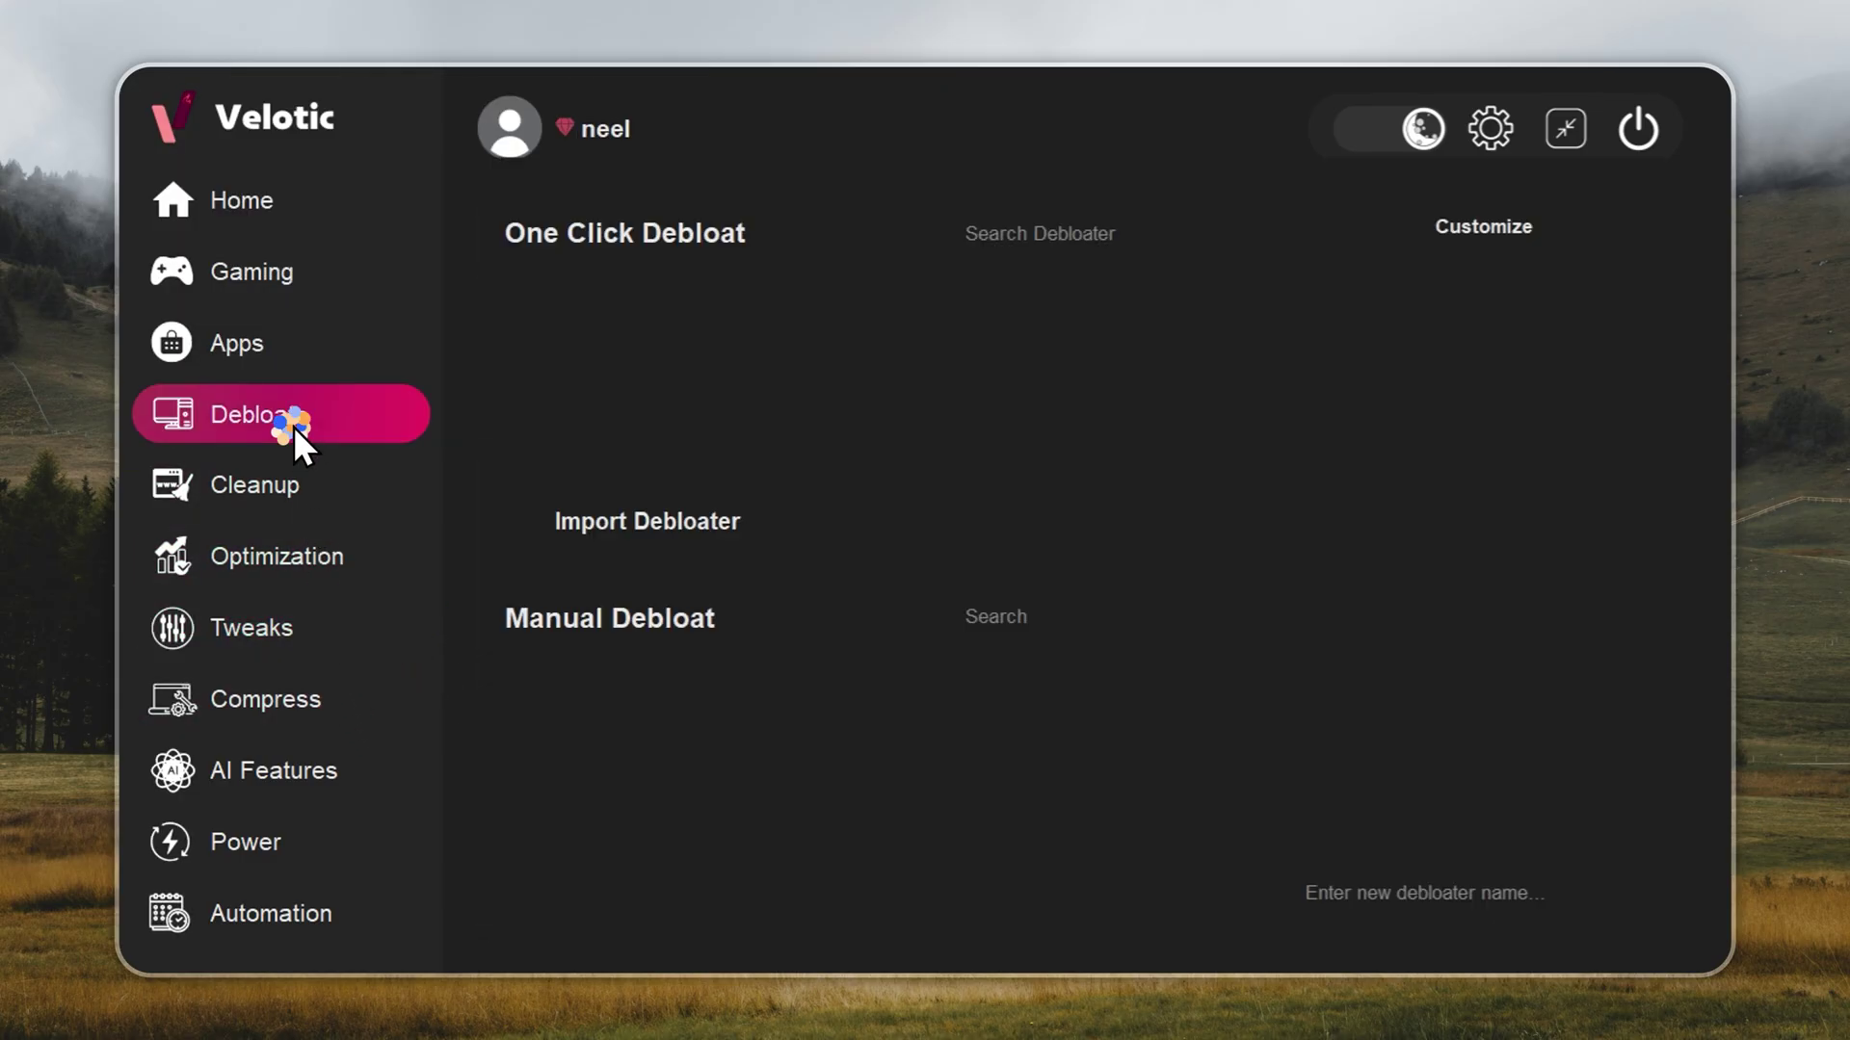
# Step: Look through Velotic's Apps, Power, Compress and AI Features pages
pyautogui.click(391, 347)
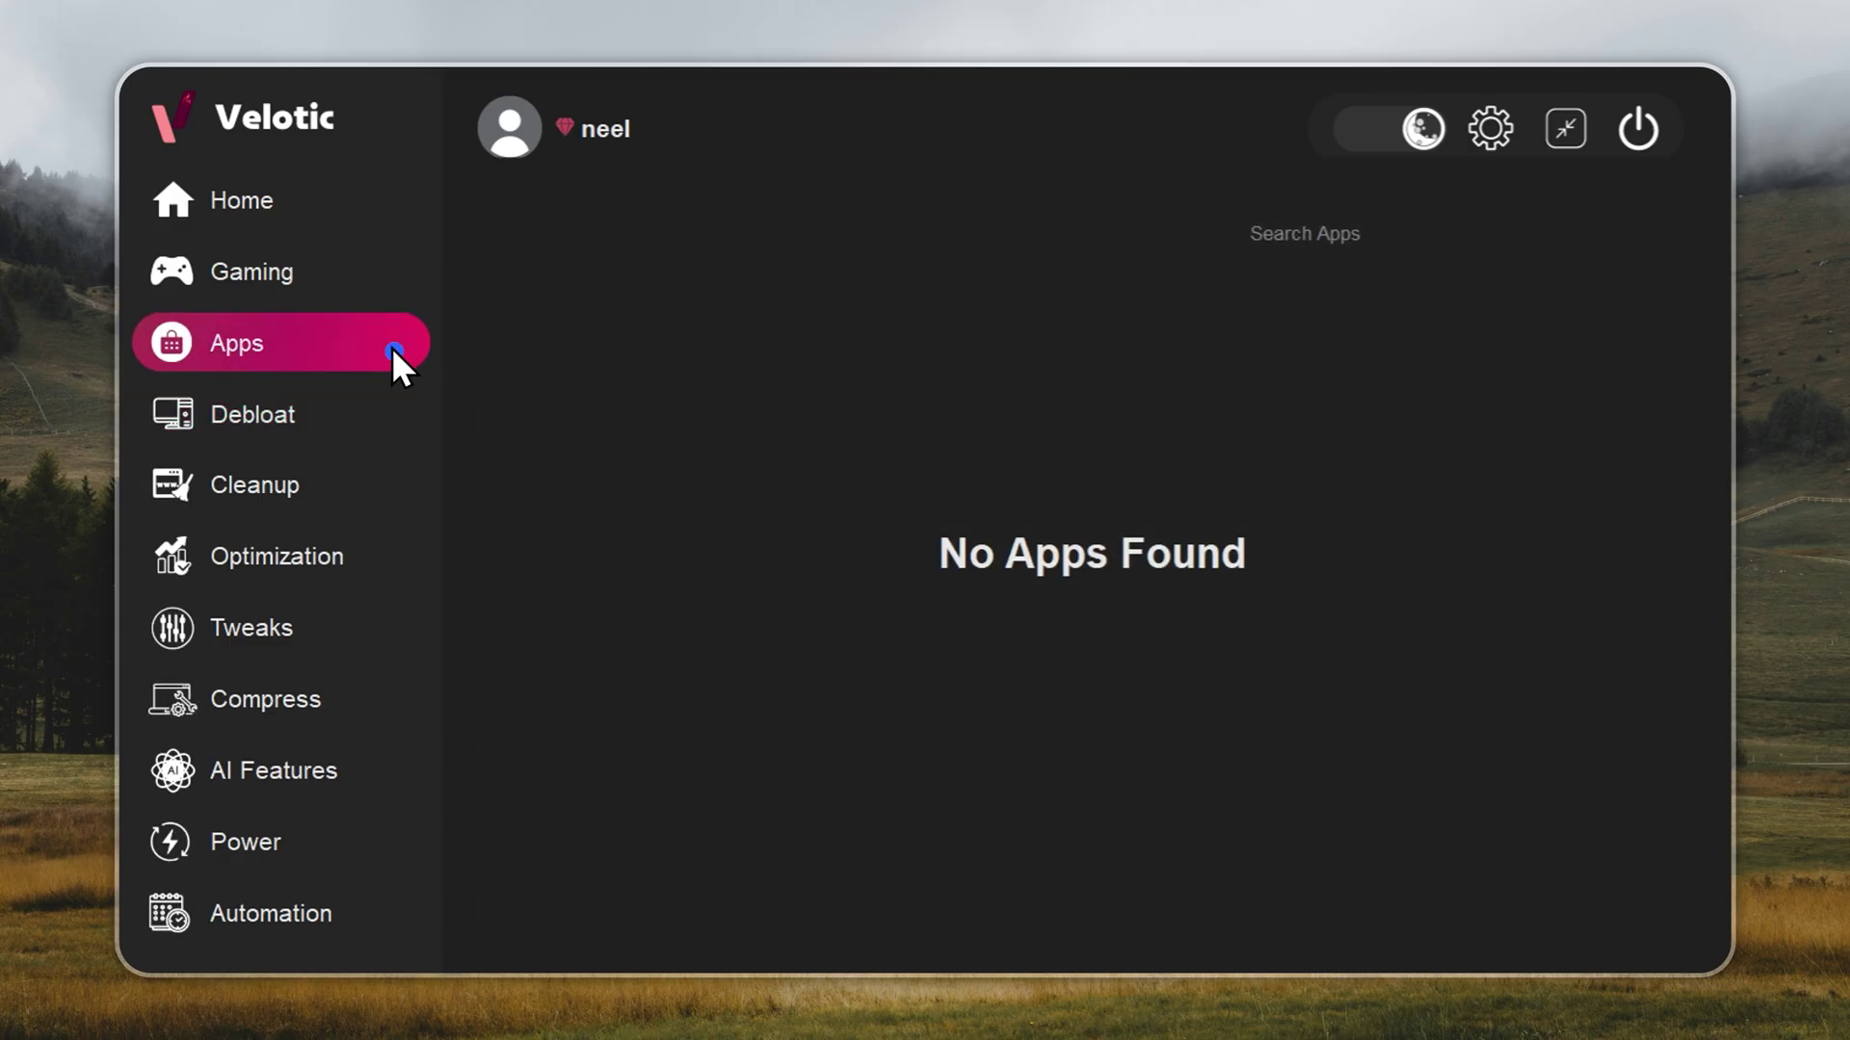
pyautogui.click(402, 836)
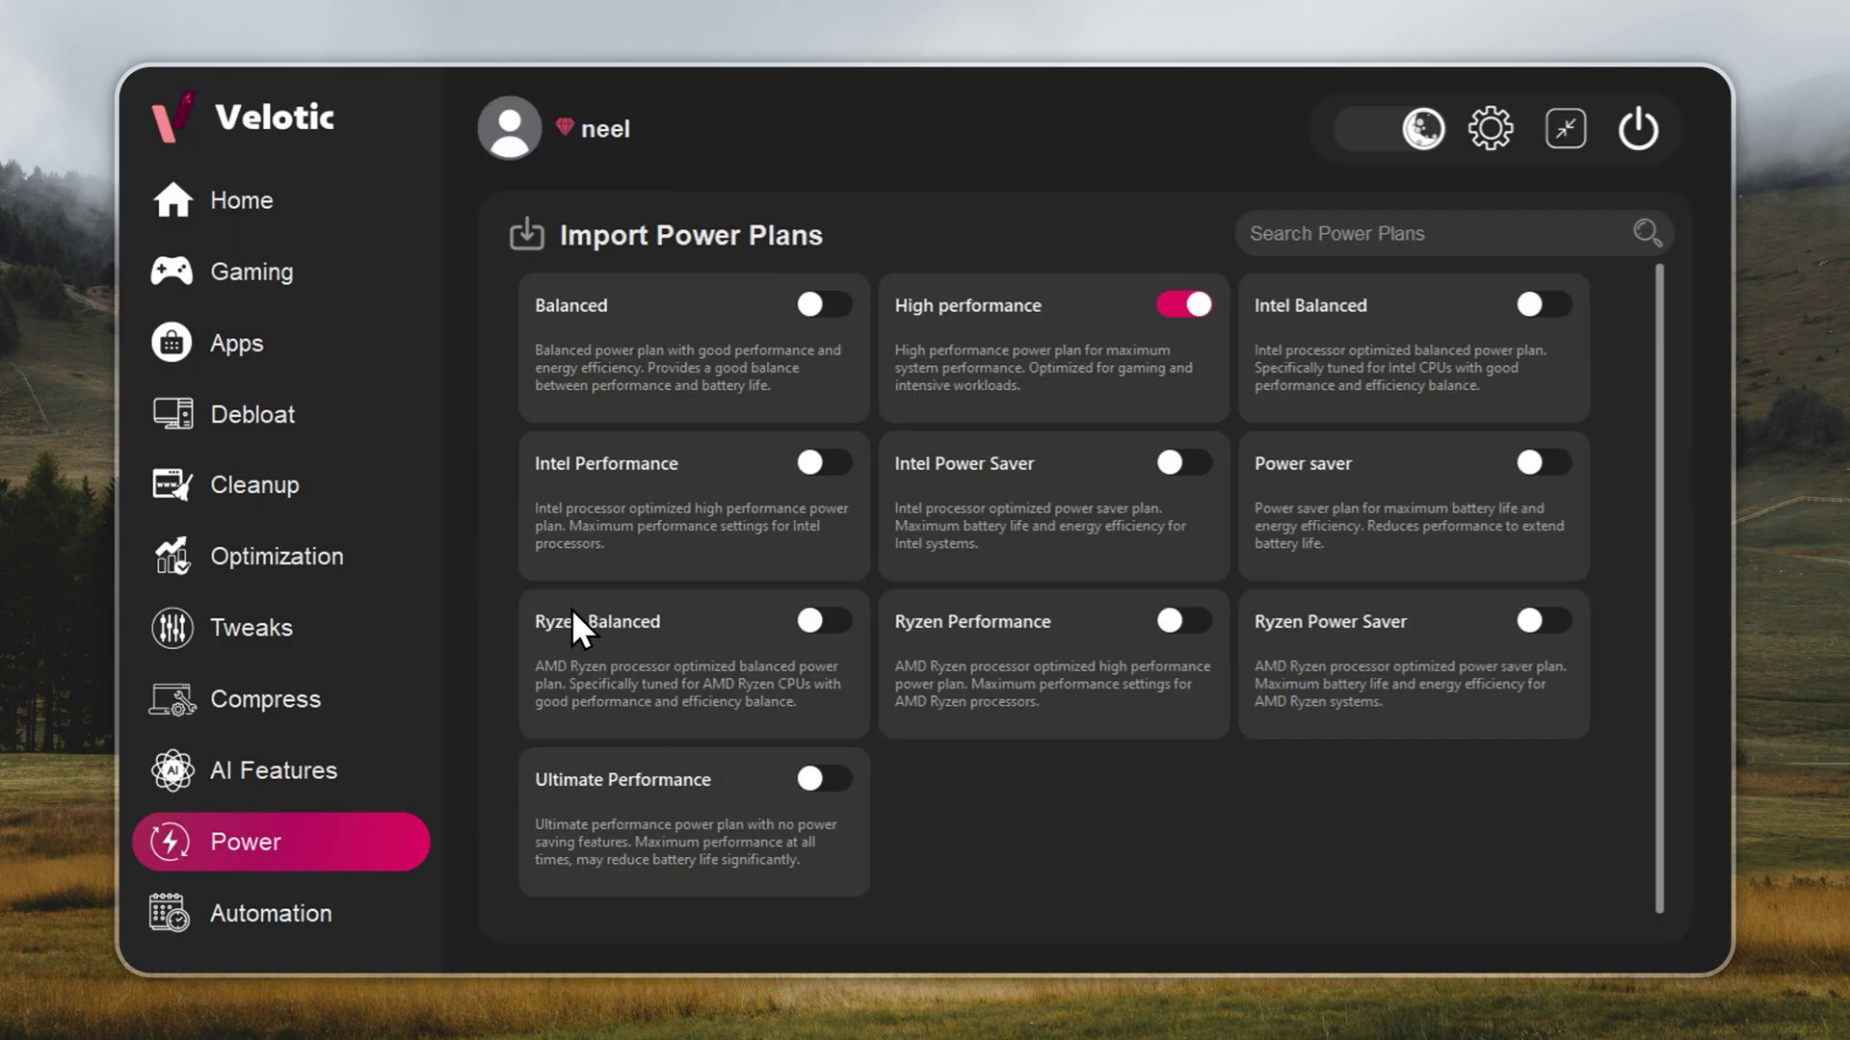
pyautogui.click(395, 693)
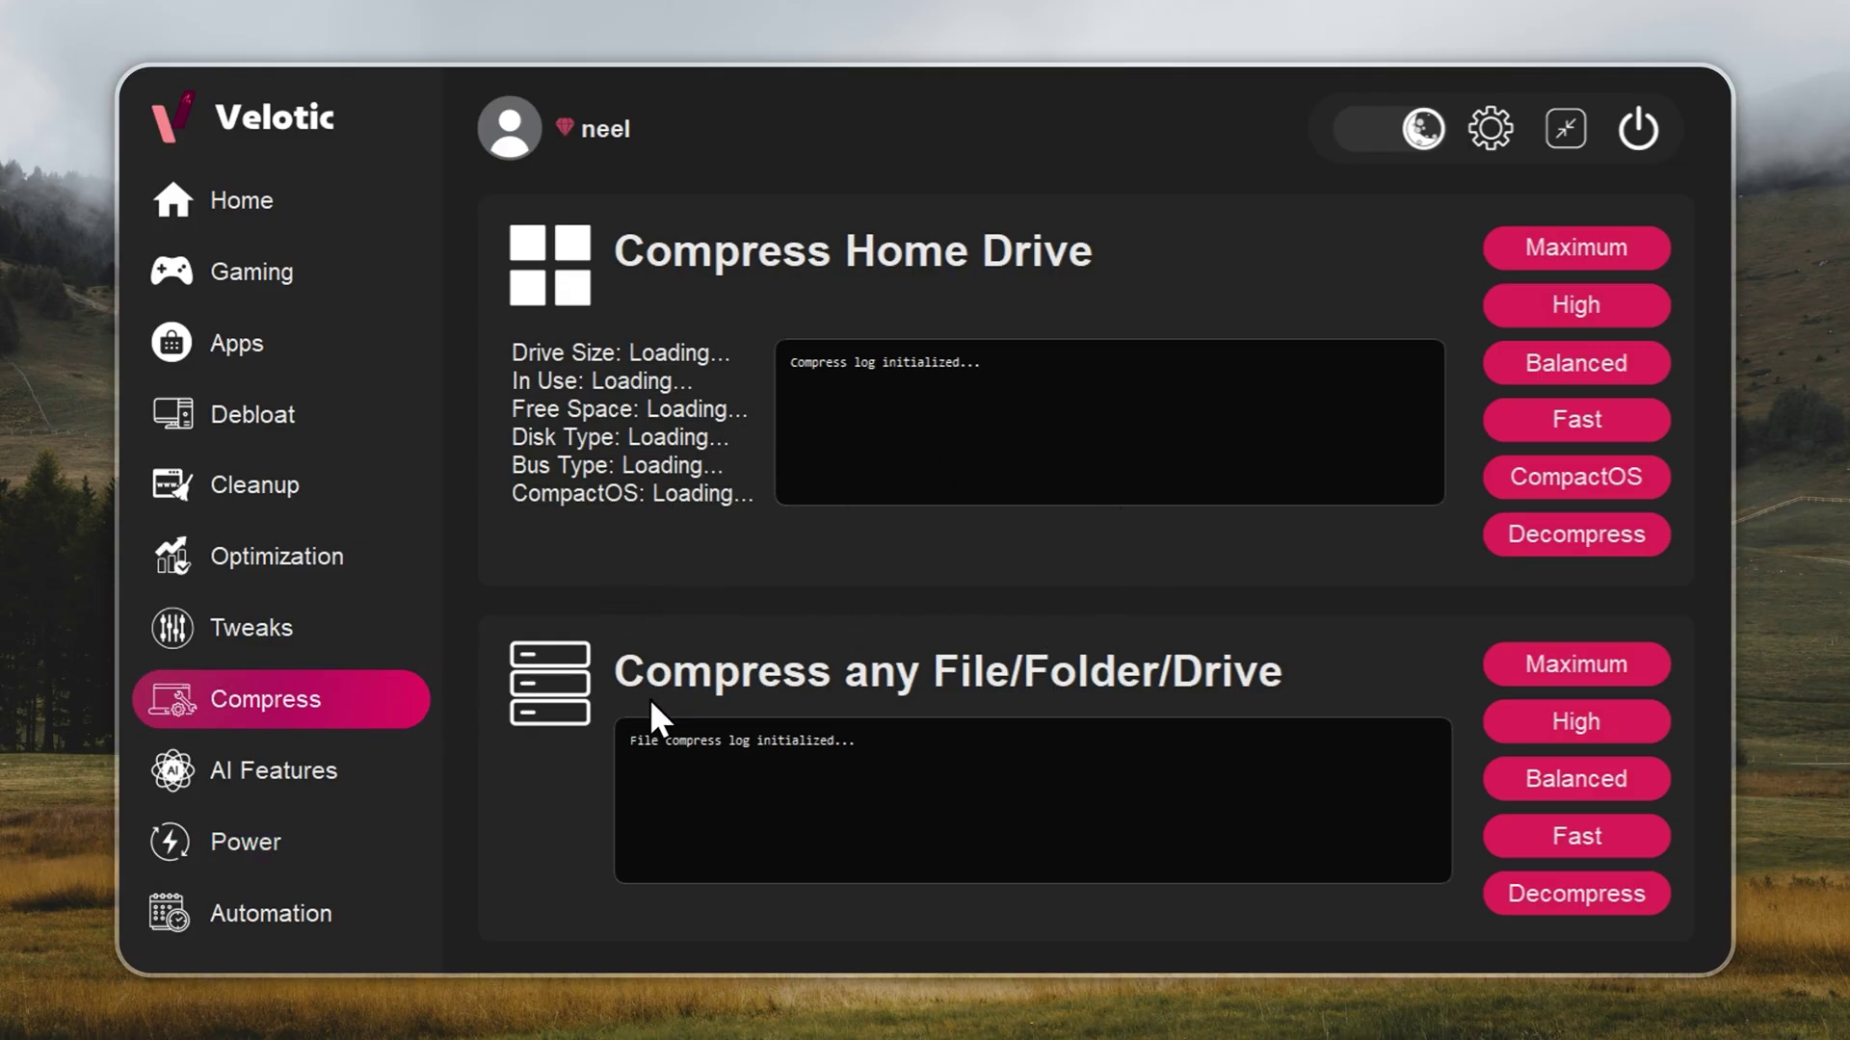
pyautogui.click(395, 769)
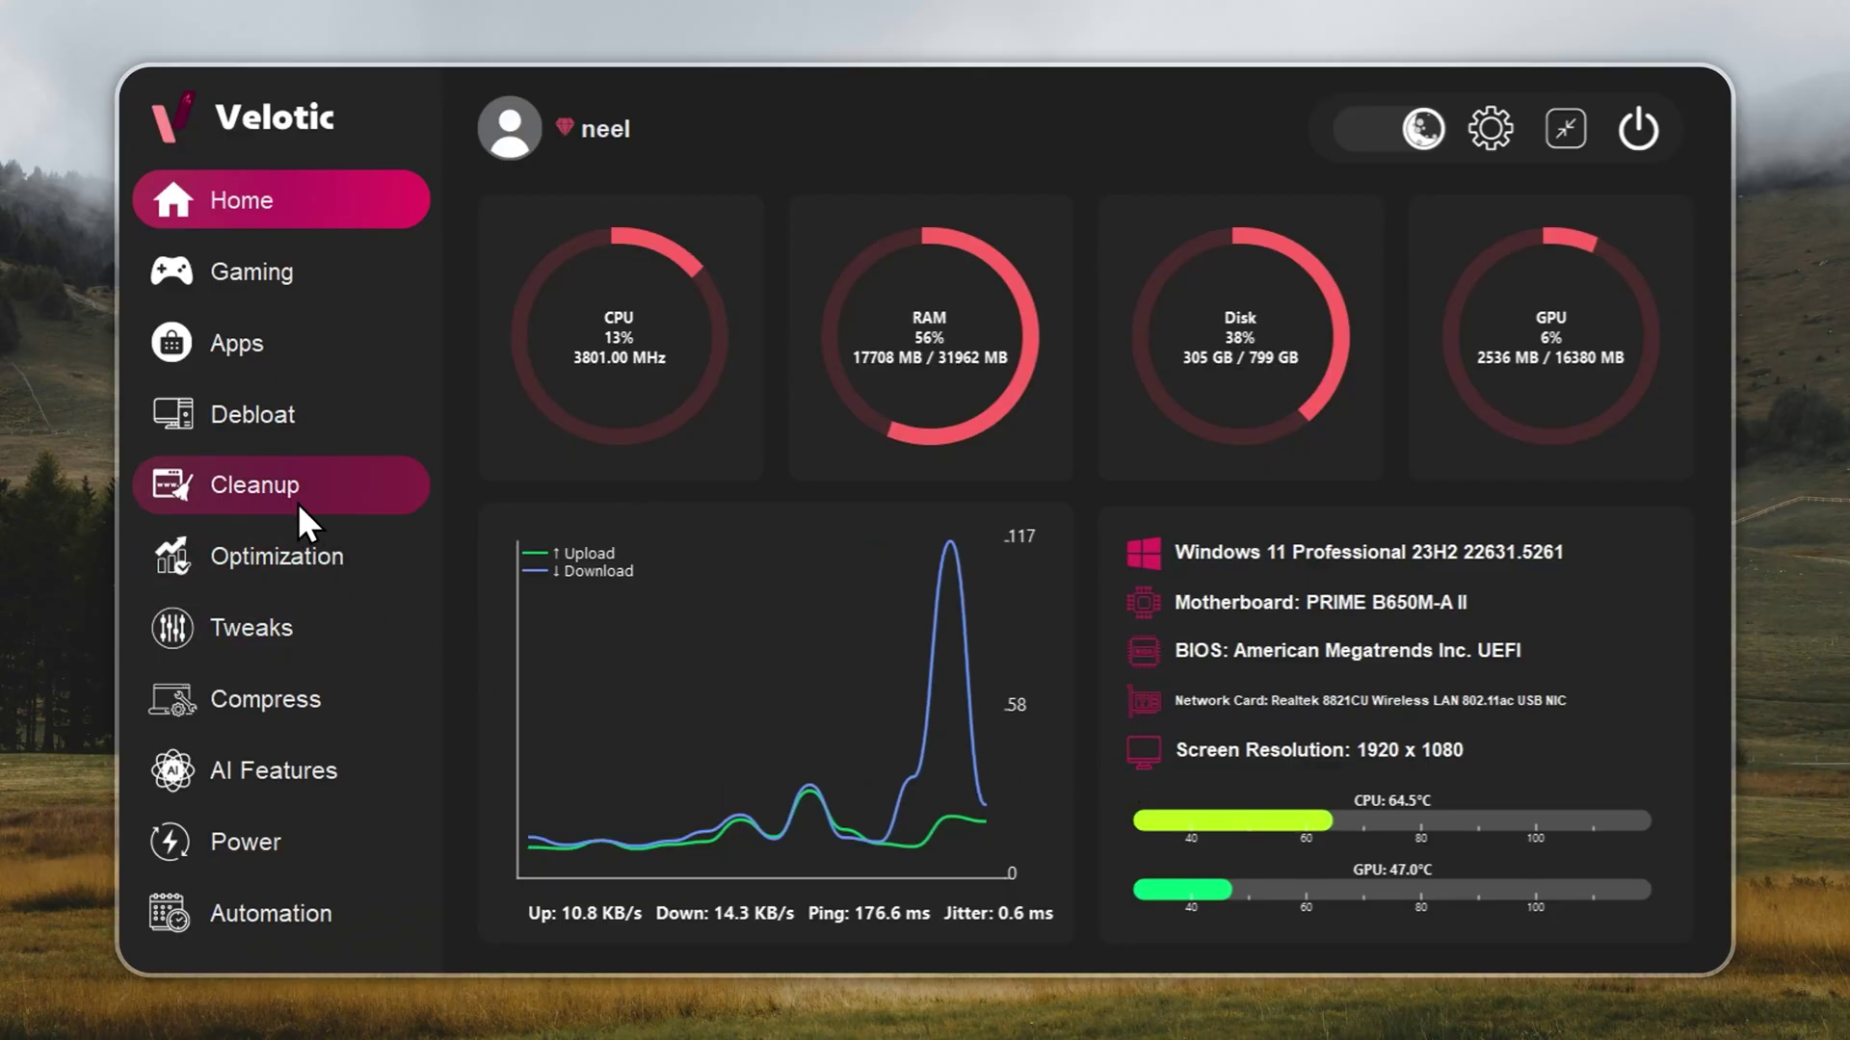
# Step: Run the Tiny 11 one-click debloater and dismiss its completion notice
pyautogui.click(241, 405)
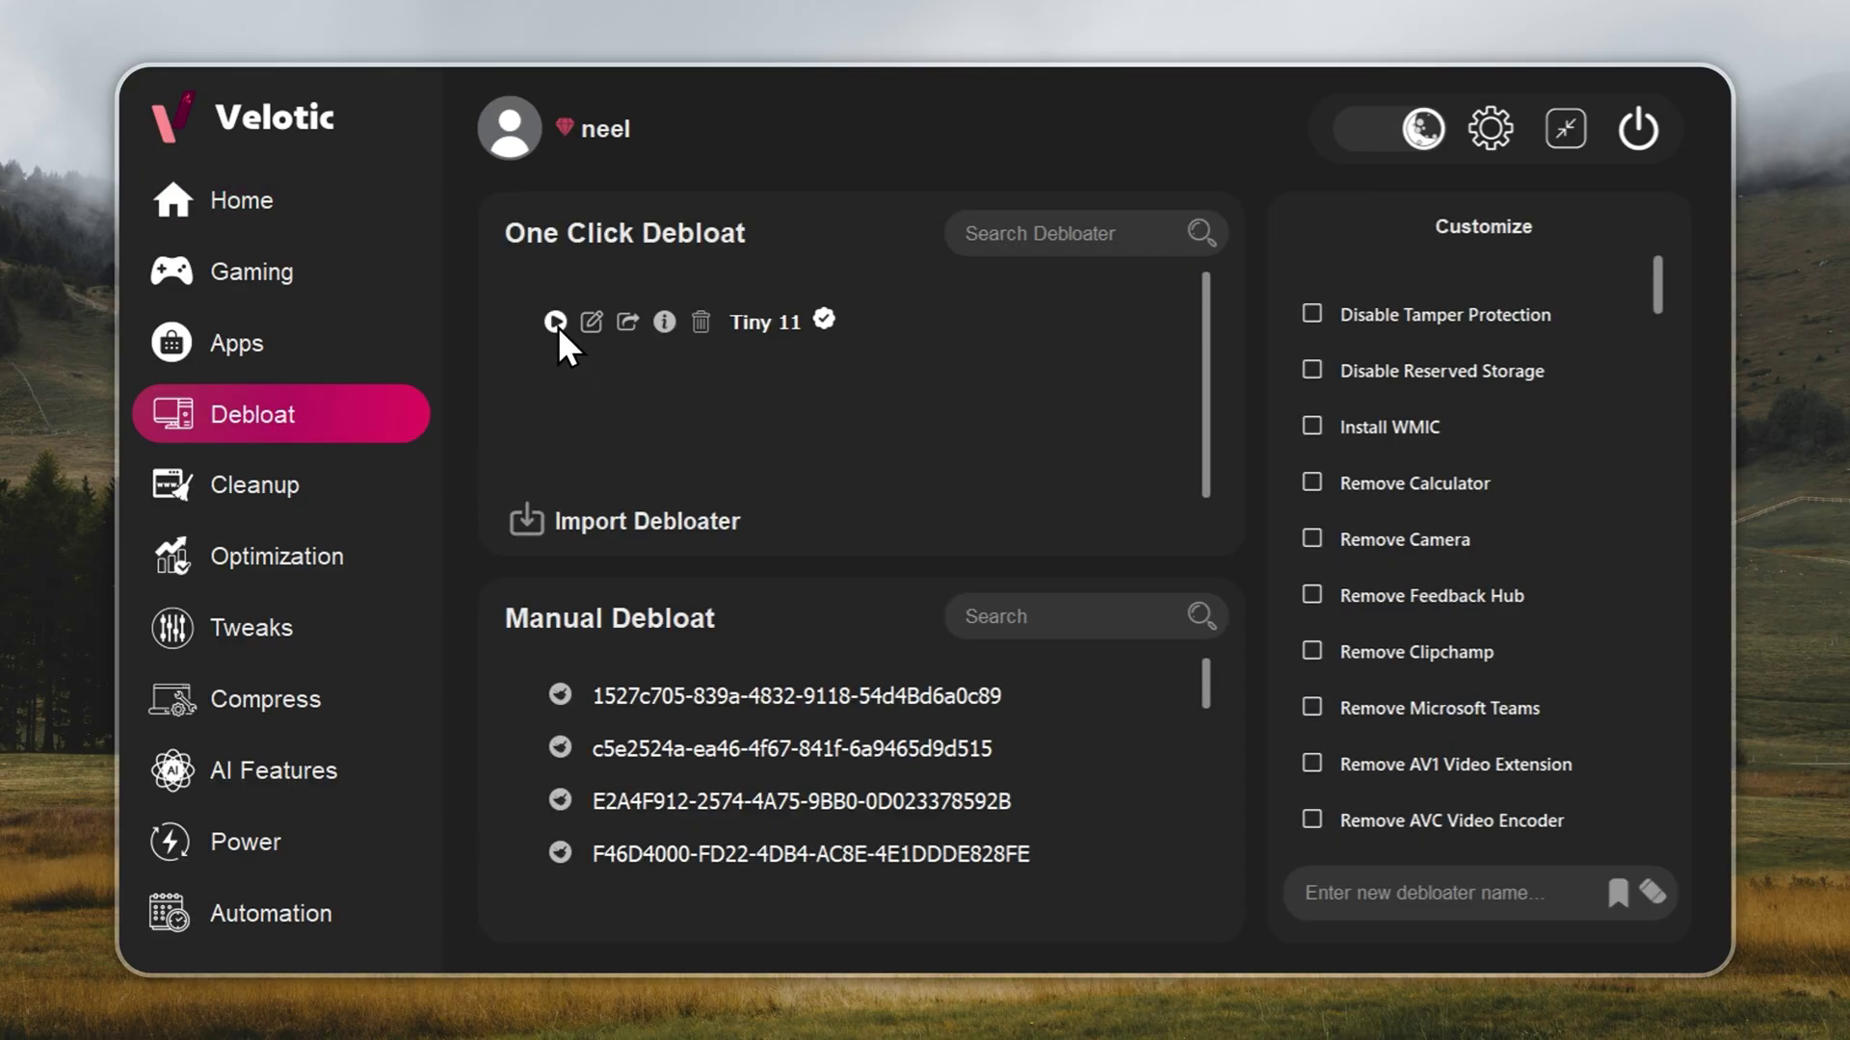
pyautogui.click(557, 324)
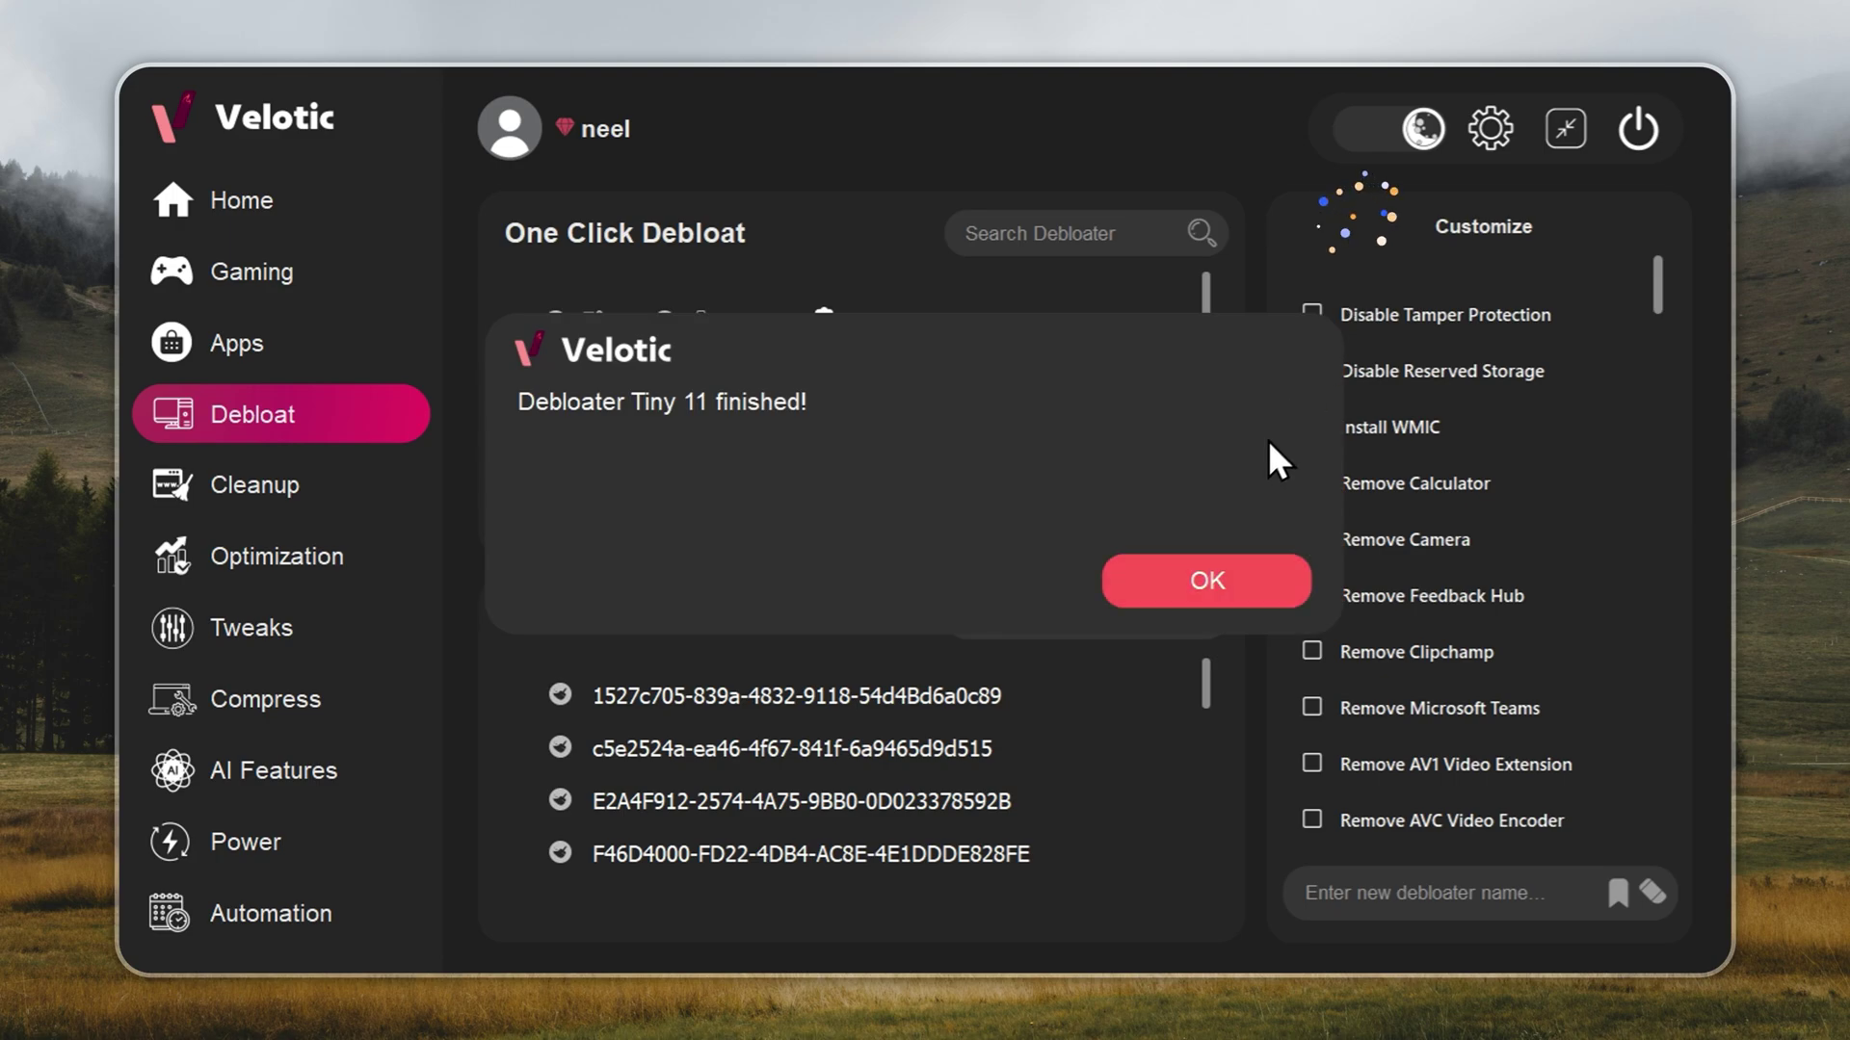
pyautogui.click(1195, 578)
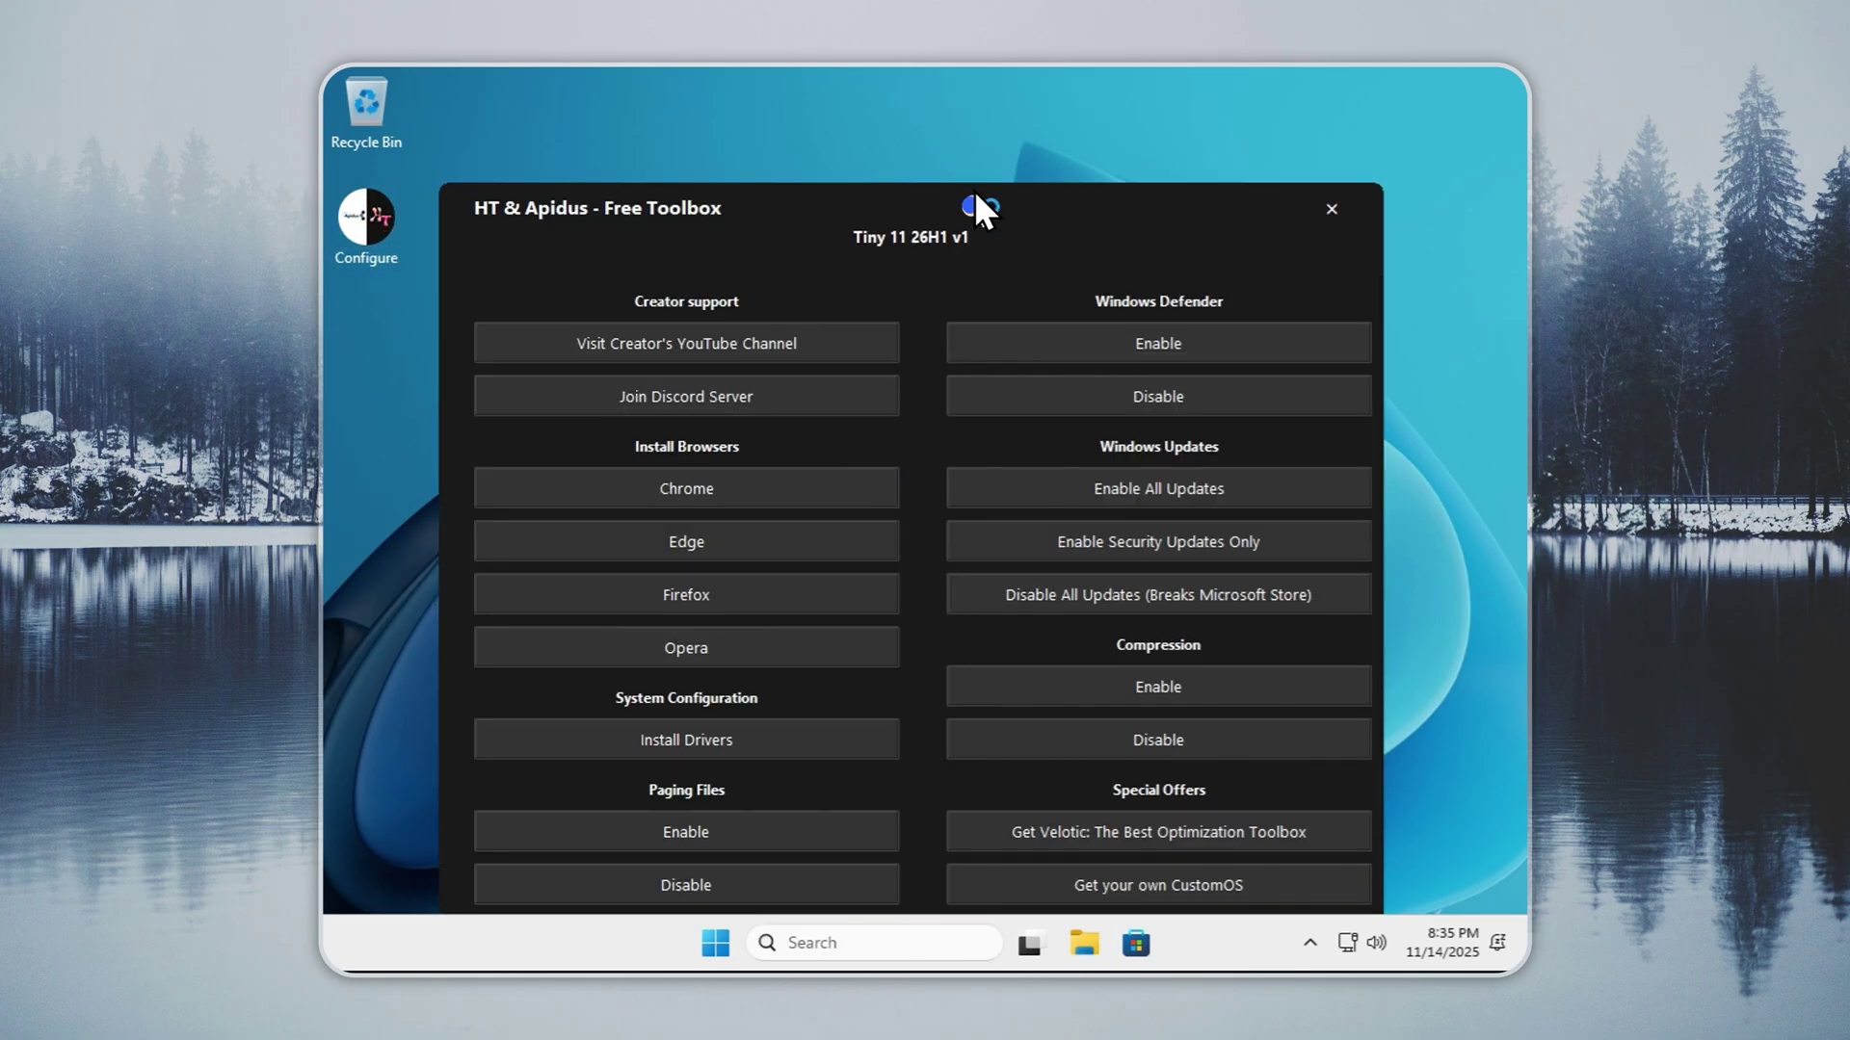
# Step: Enable drive compression in the HT & Apidus Free Toolbox on the Tiny 11 desktop and close the toolbox
pyautogui.moveTo(975, 202); pyautogui.dragTo(976, 117)
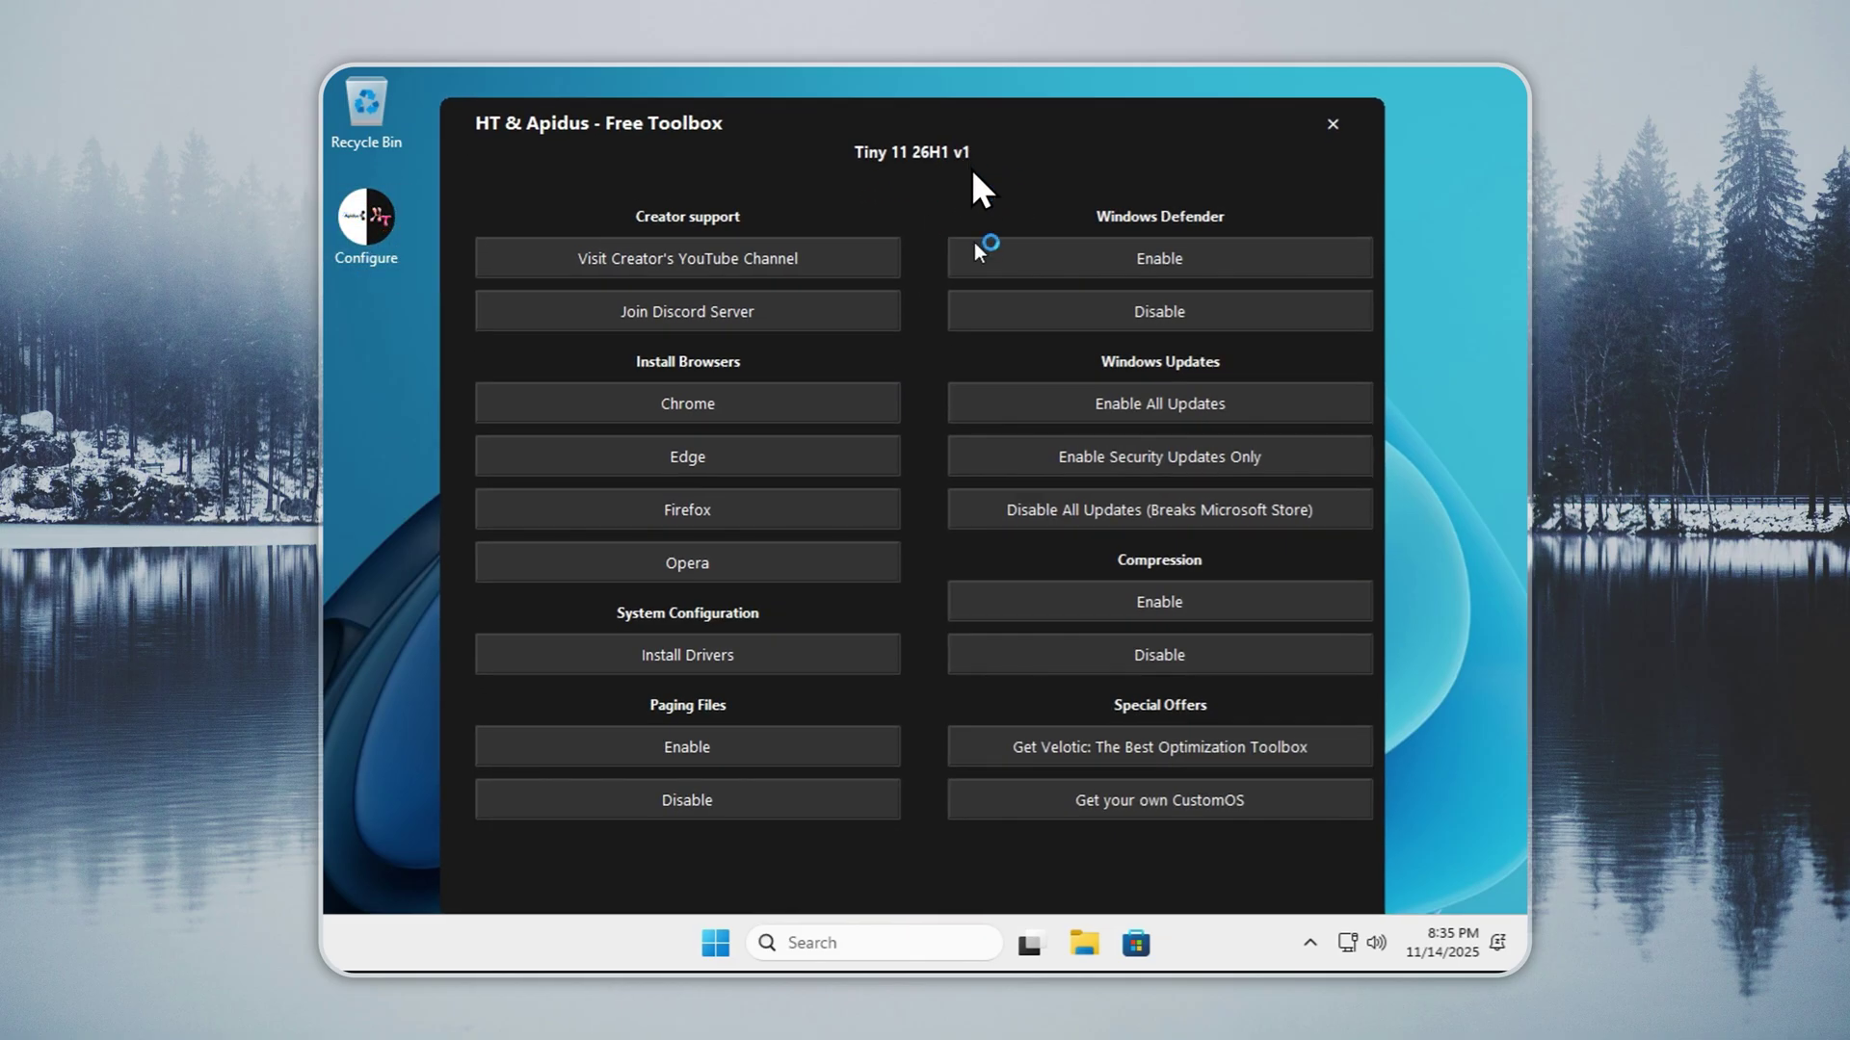
pyautogui.click(1117, 599)
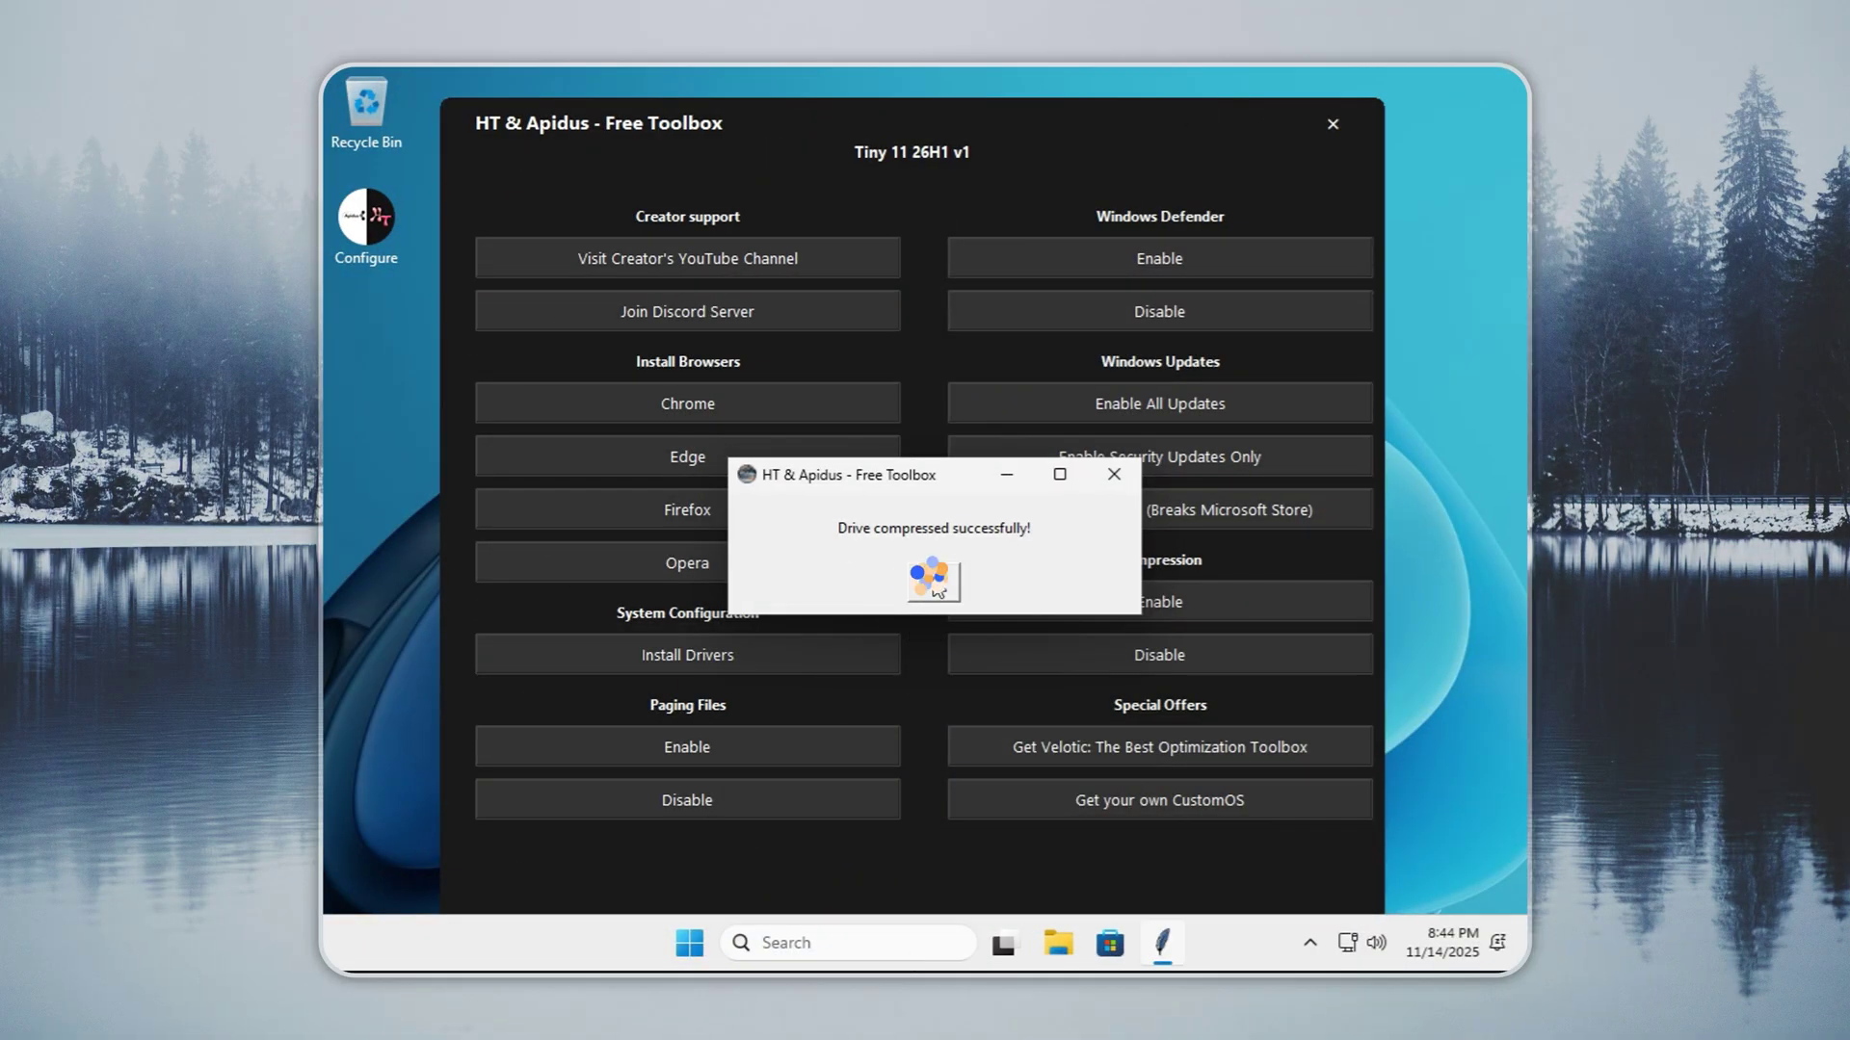
pyautogui.click(934, 580)
pyautogui.click(1329, 124)
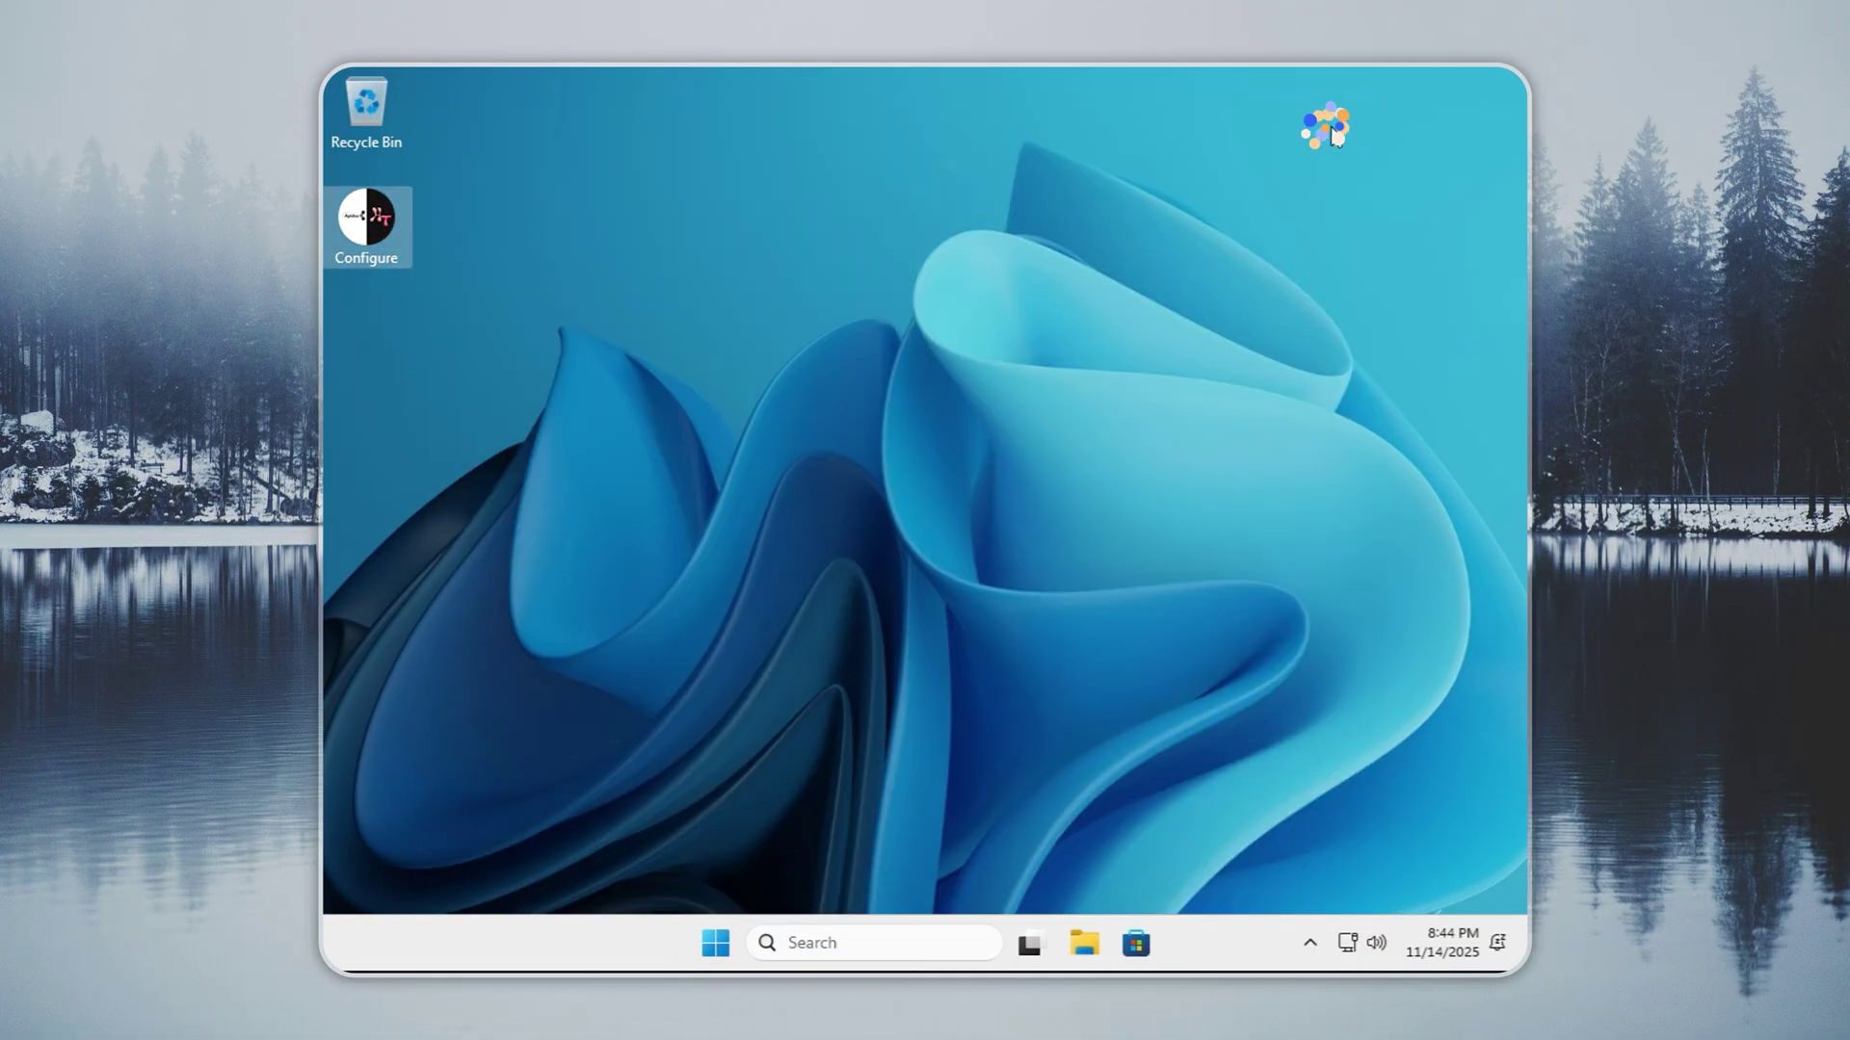
# Step: Check the used and free space of Local Disk (C:) in its properties
pyautogui.click(1083, 944)
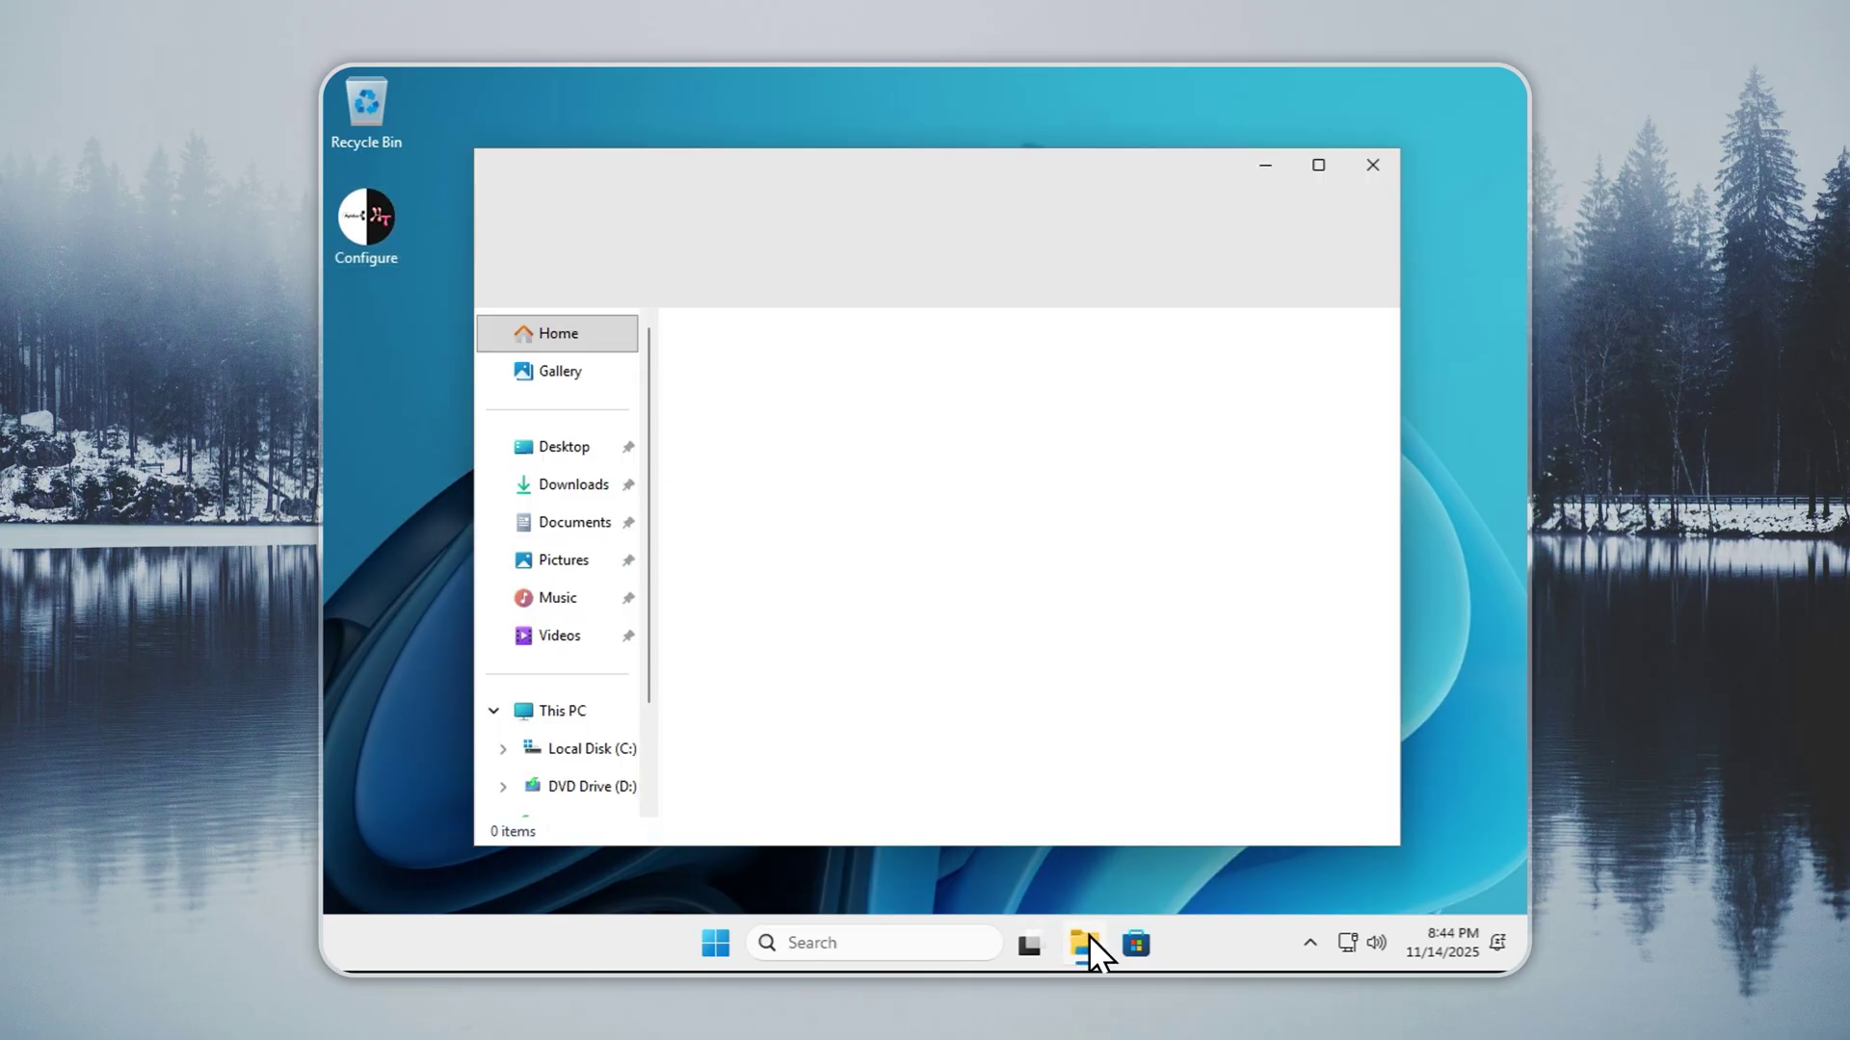
pyautogui.click(578, 720)
pyautogui.rightClick(822, 404)
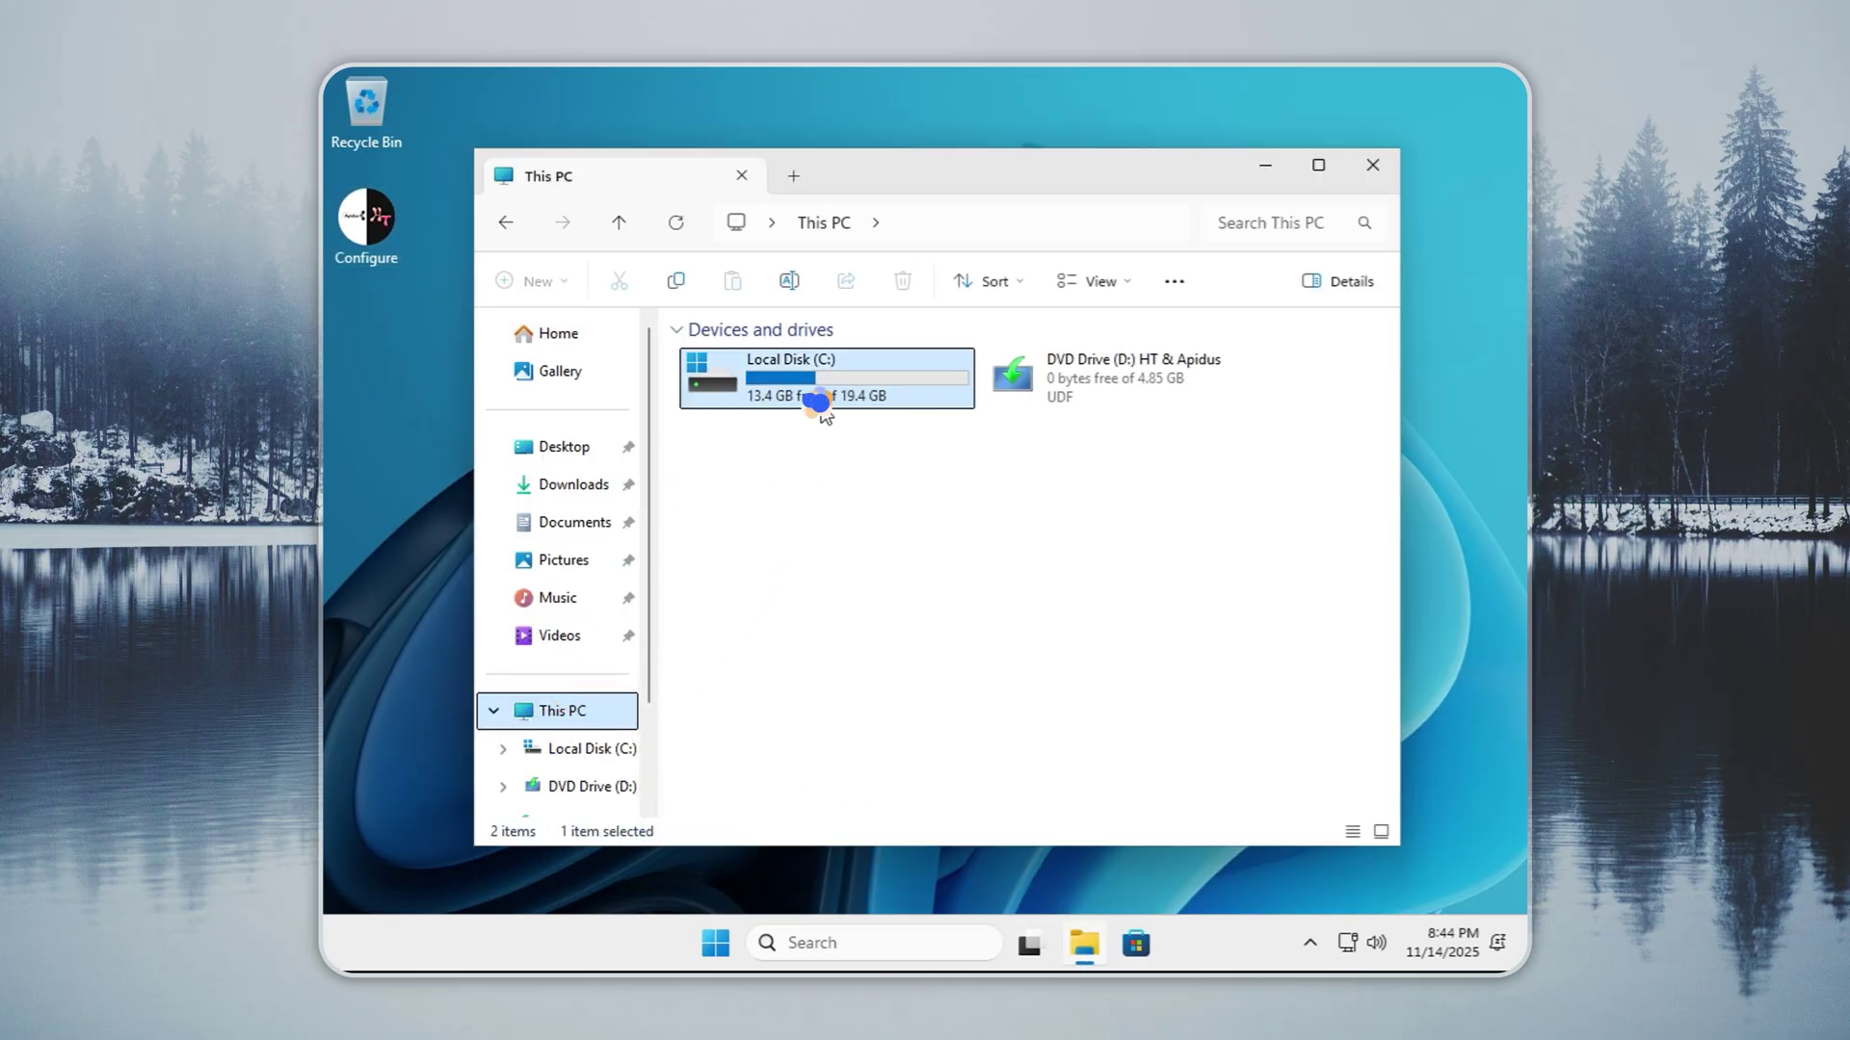
pyautogui.click(908, 761)
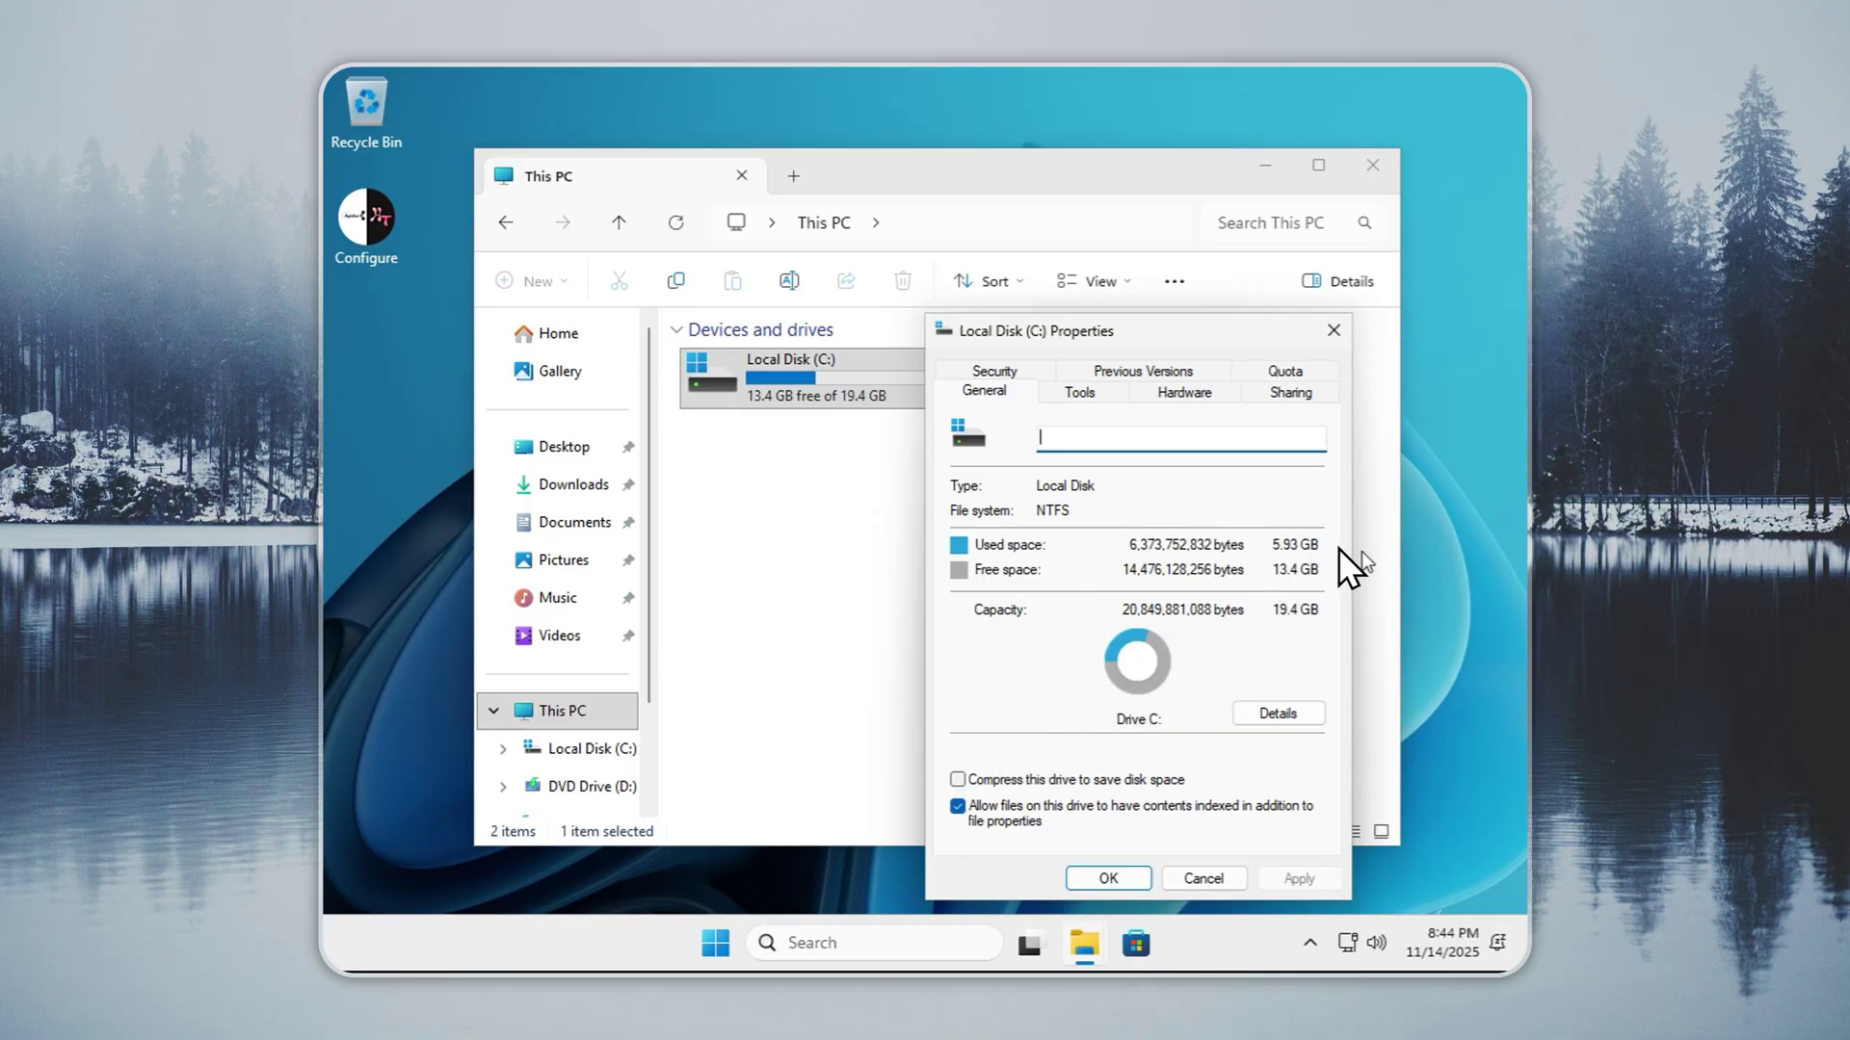
pyautogui.click(1344, 325)
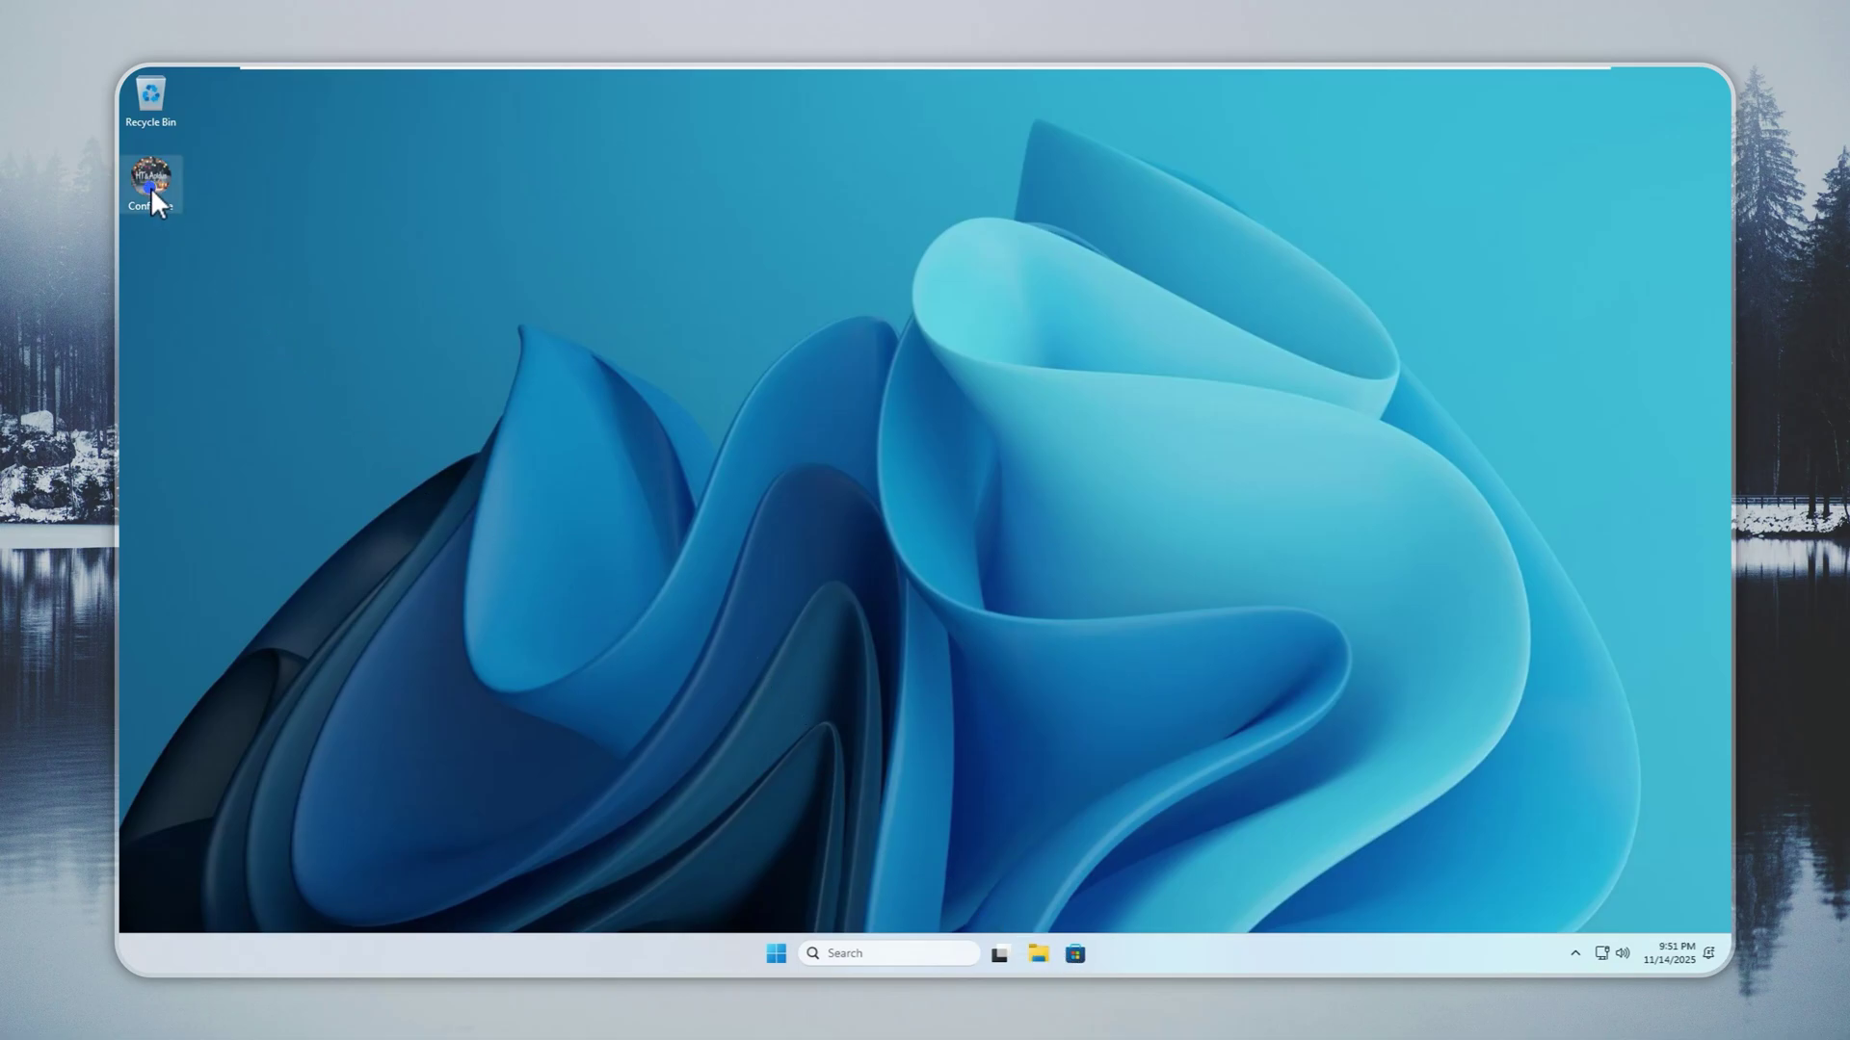
# Step: Install the Chrome browser through the HT & Apidus Free Toolbox
pyautogui.click(318, 399)
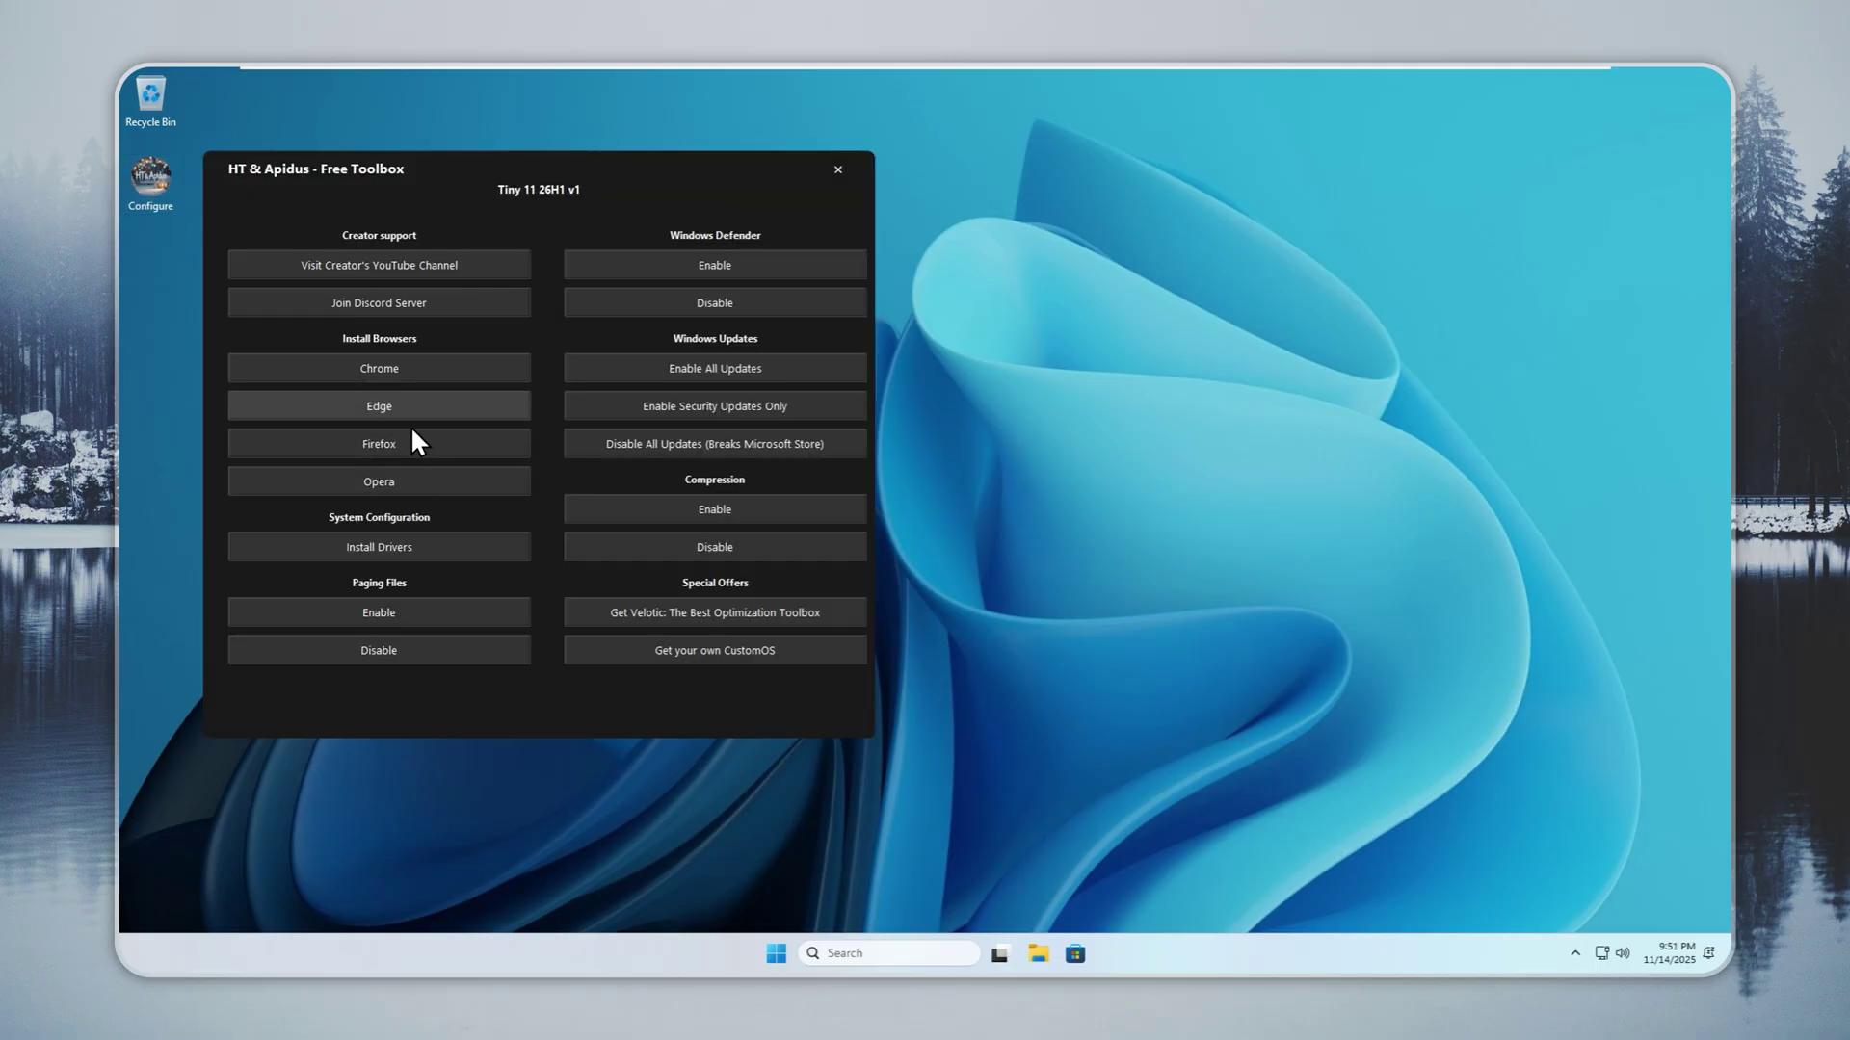
pyautogui.click(383, 365)
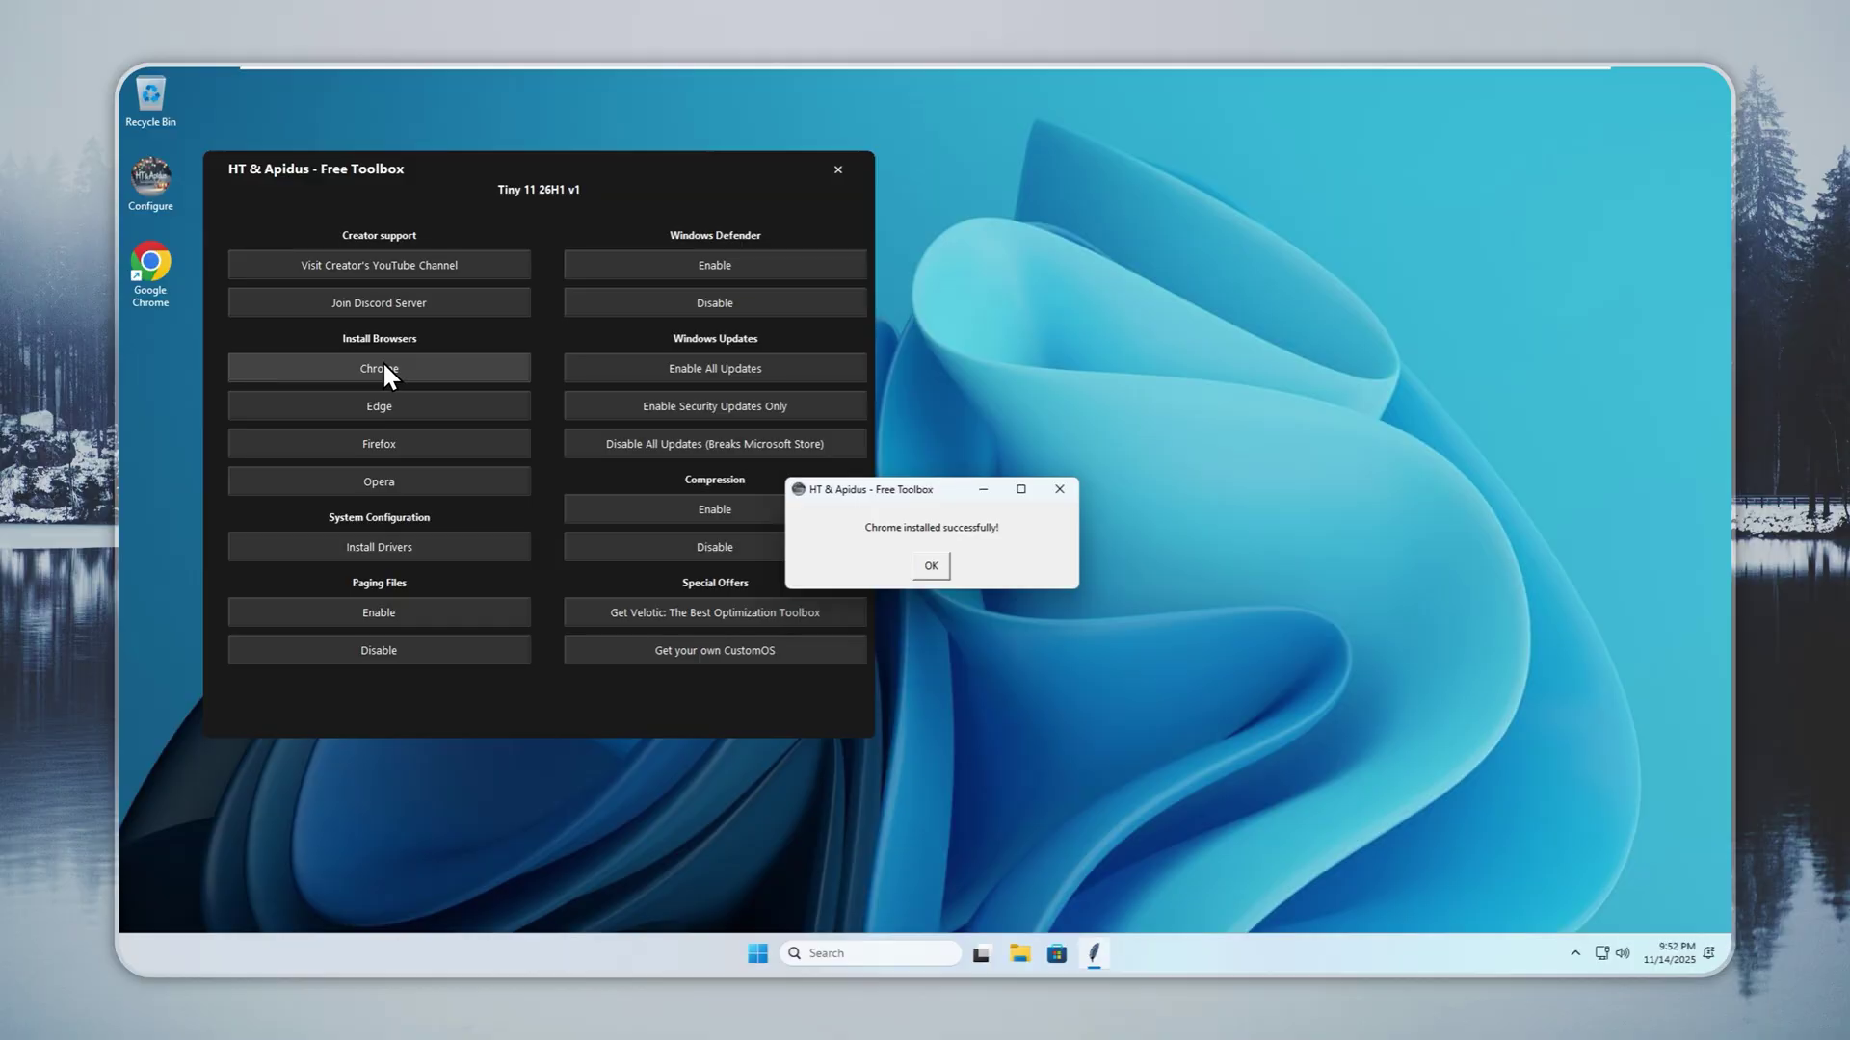
pyautogui.click(934, 565)
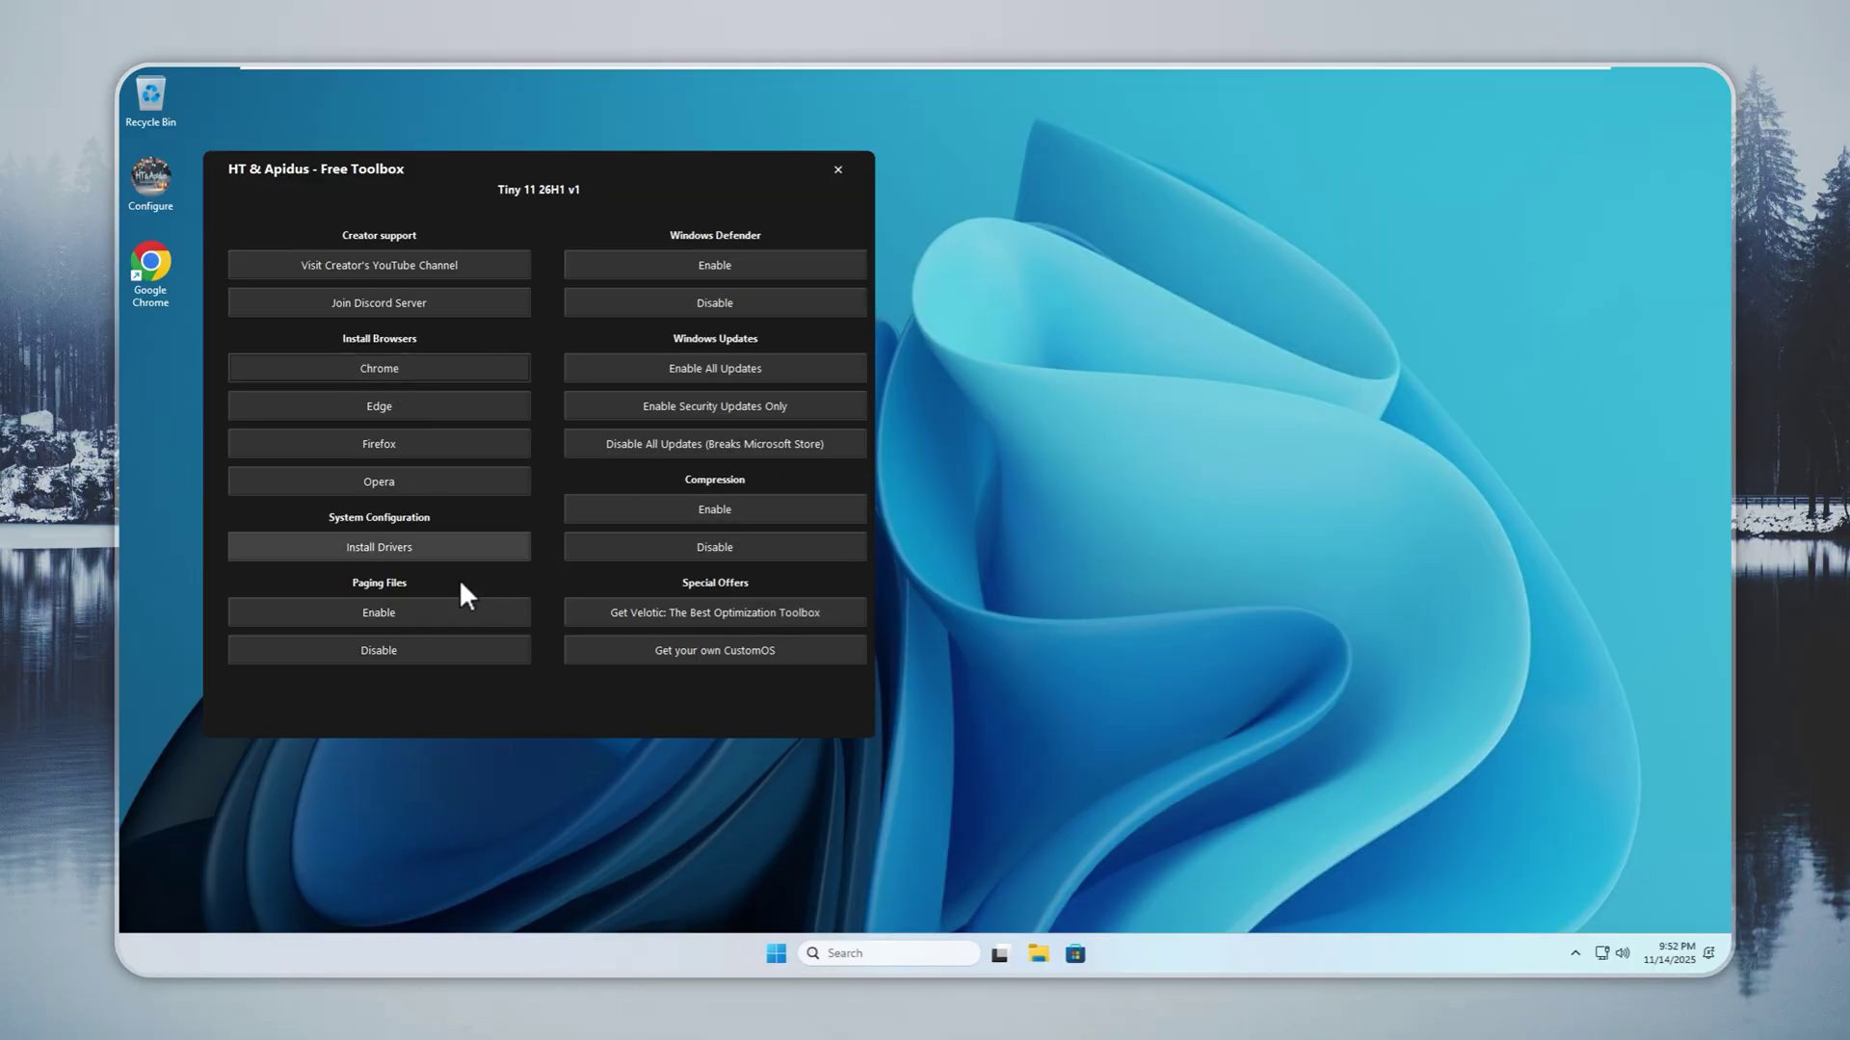
# Step: View the Apidus and HT YouTube channels through the toolbox's creator support links and open the Discord server link
pyautogui.click(336, 273)
pyautogui.click(836, 529)
pyautogui.click(881, 641)
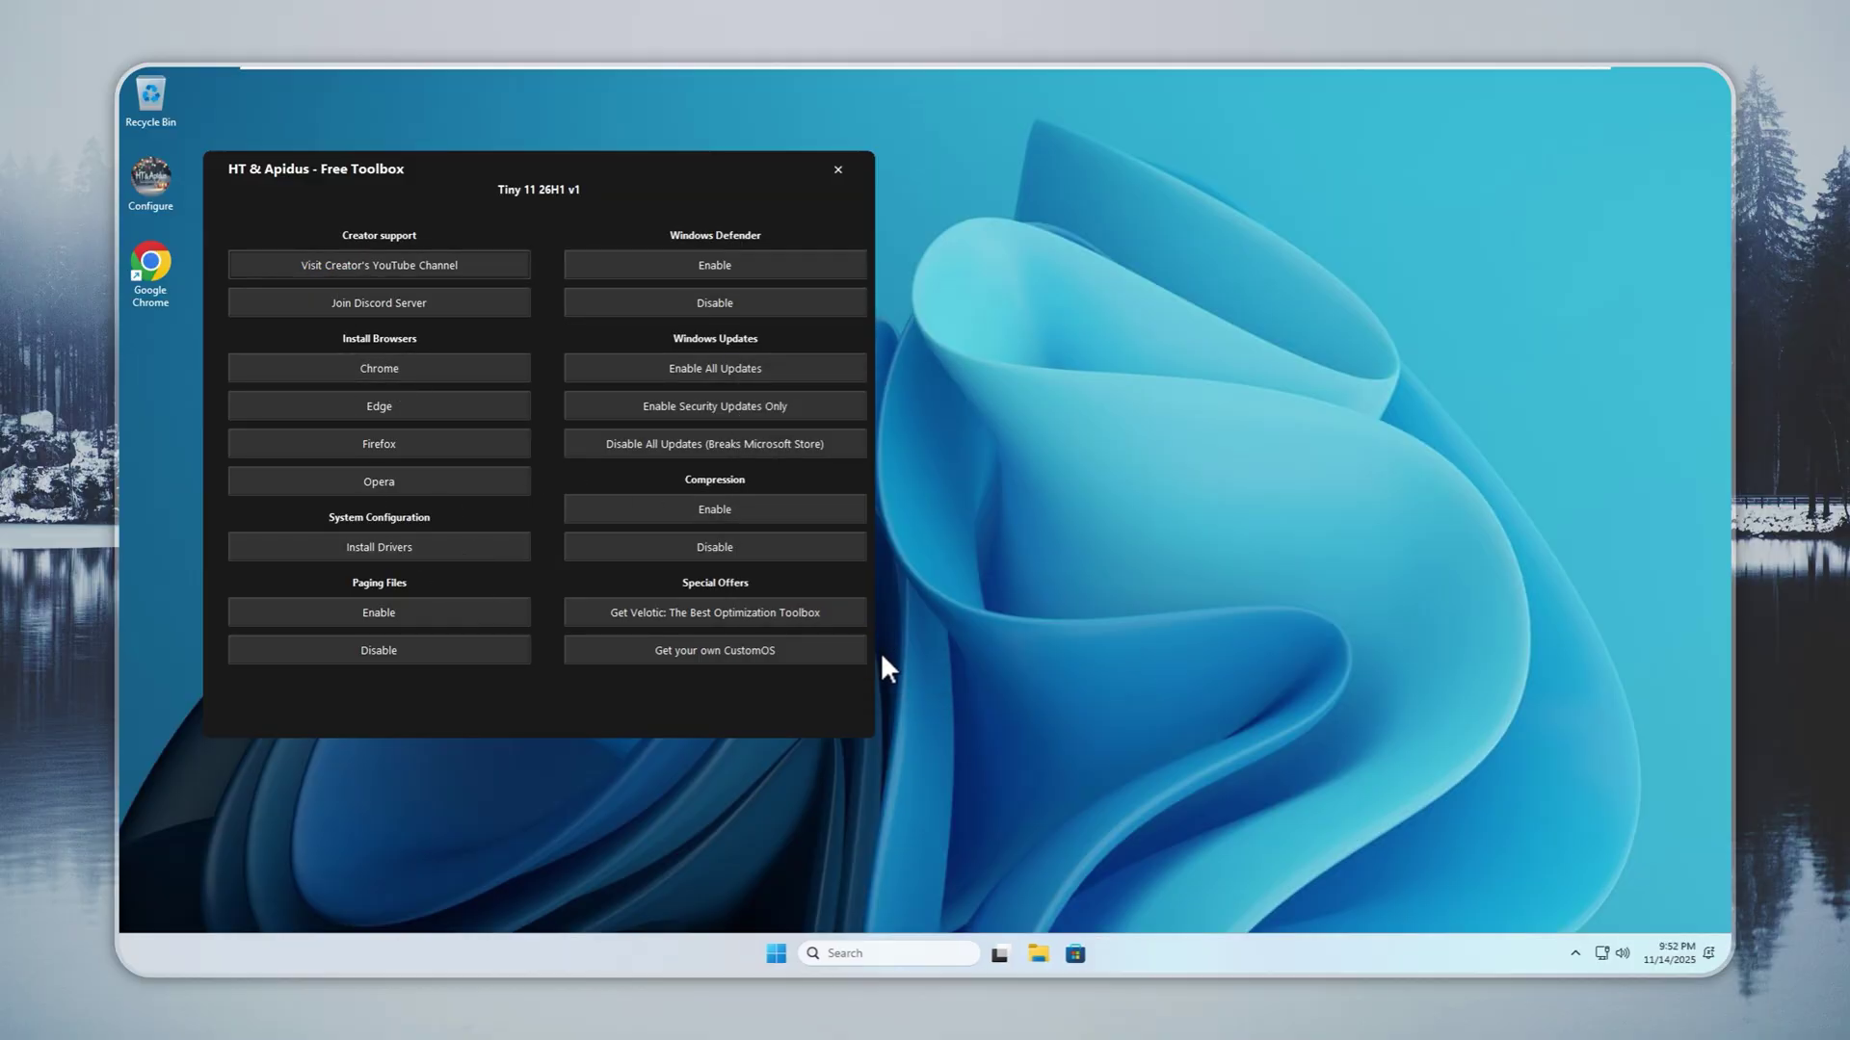
pyautogui.click(1281, 788)
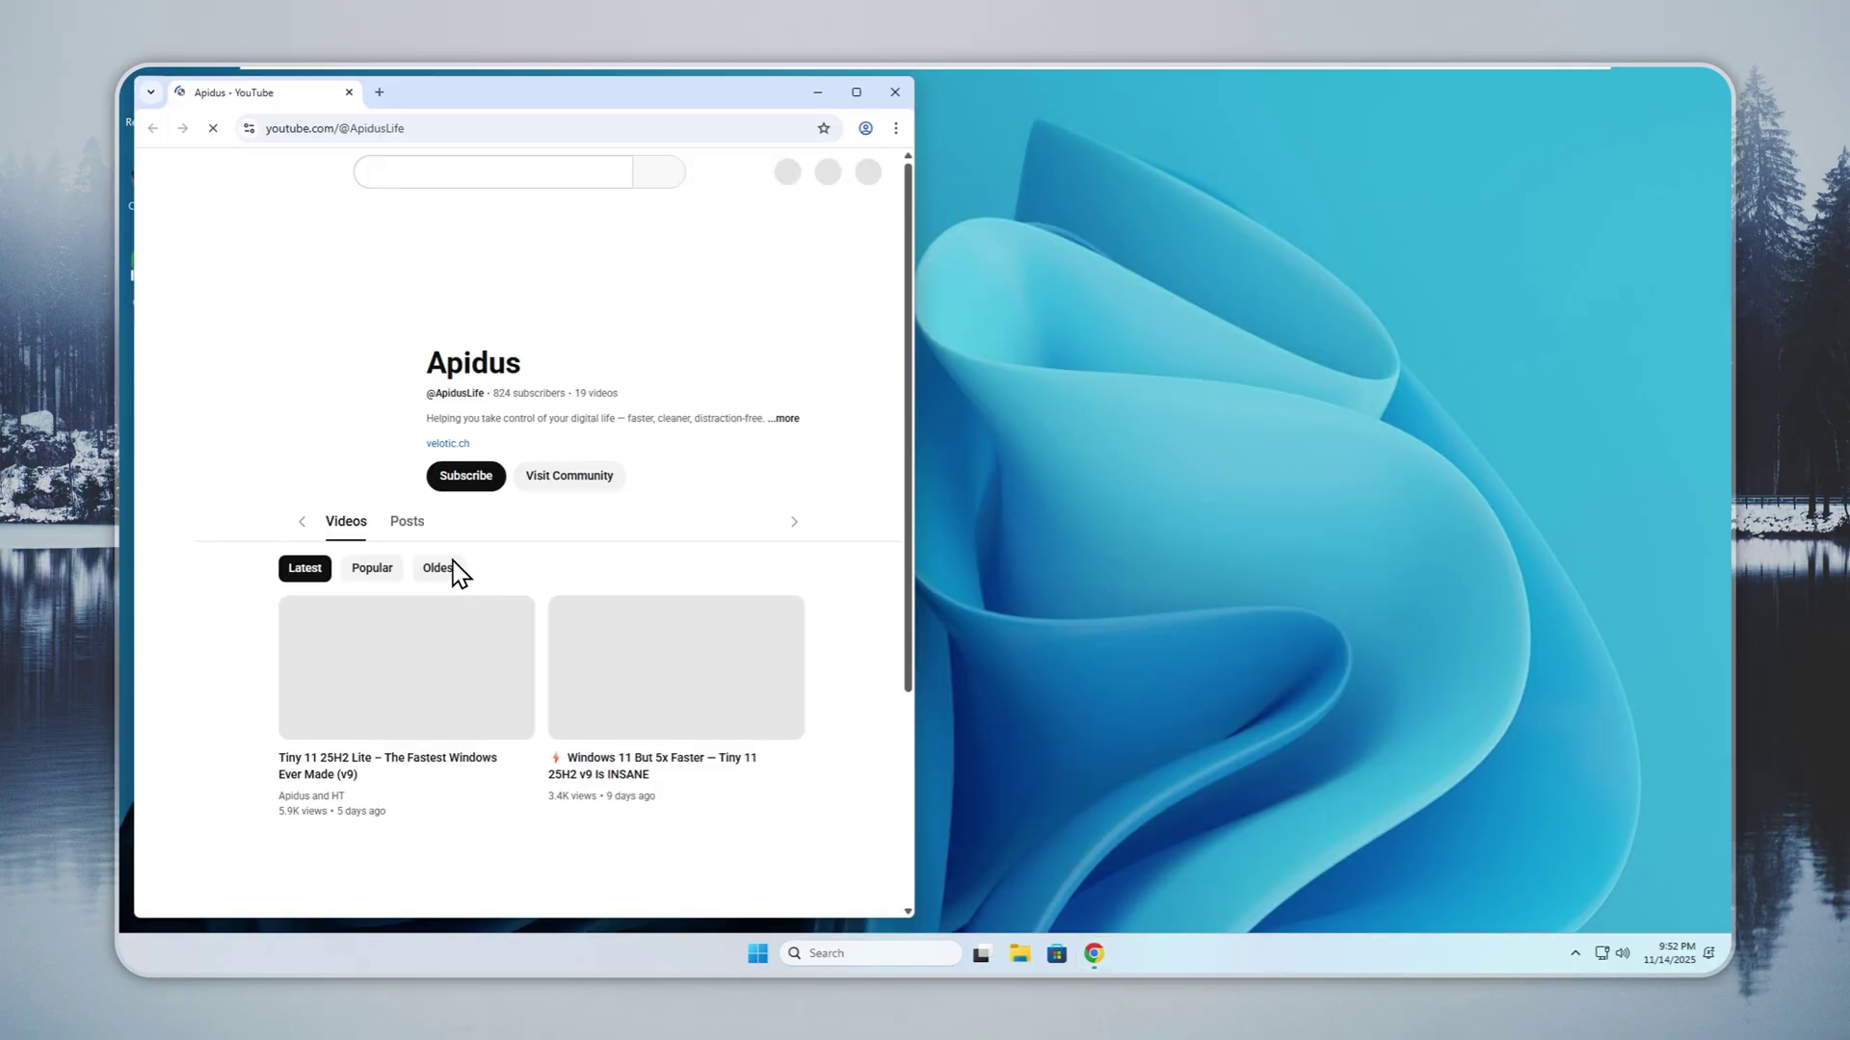
pyautogui.click(817, 92)
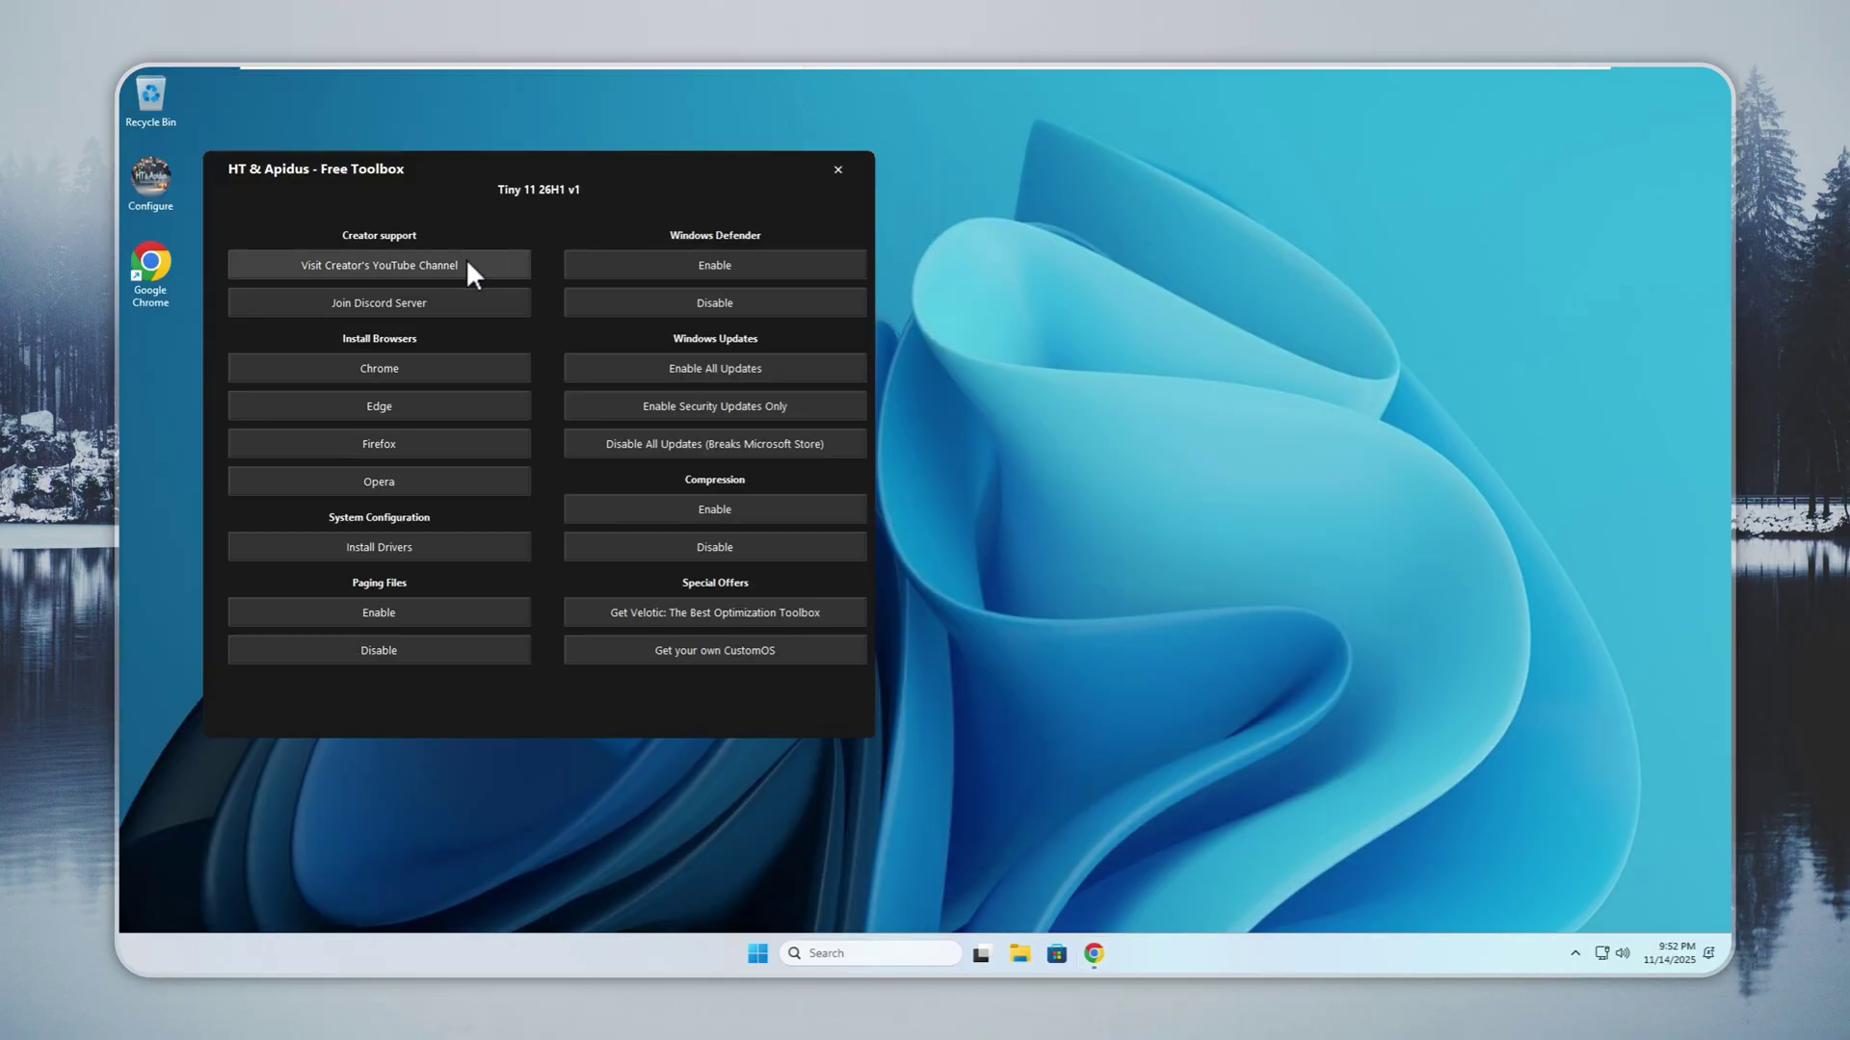
pyautogui.click(465, 259)
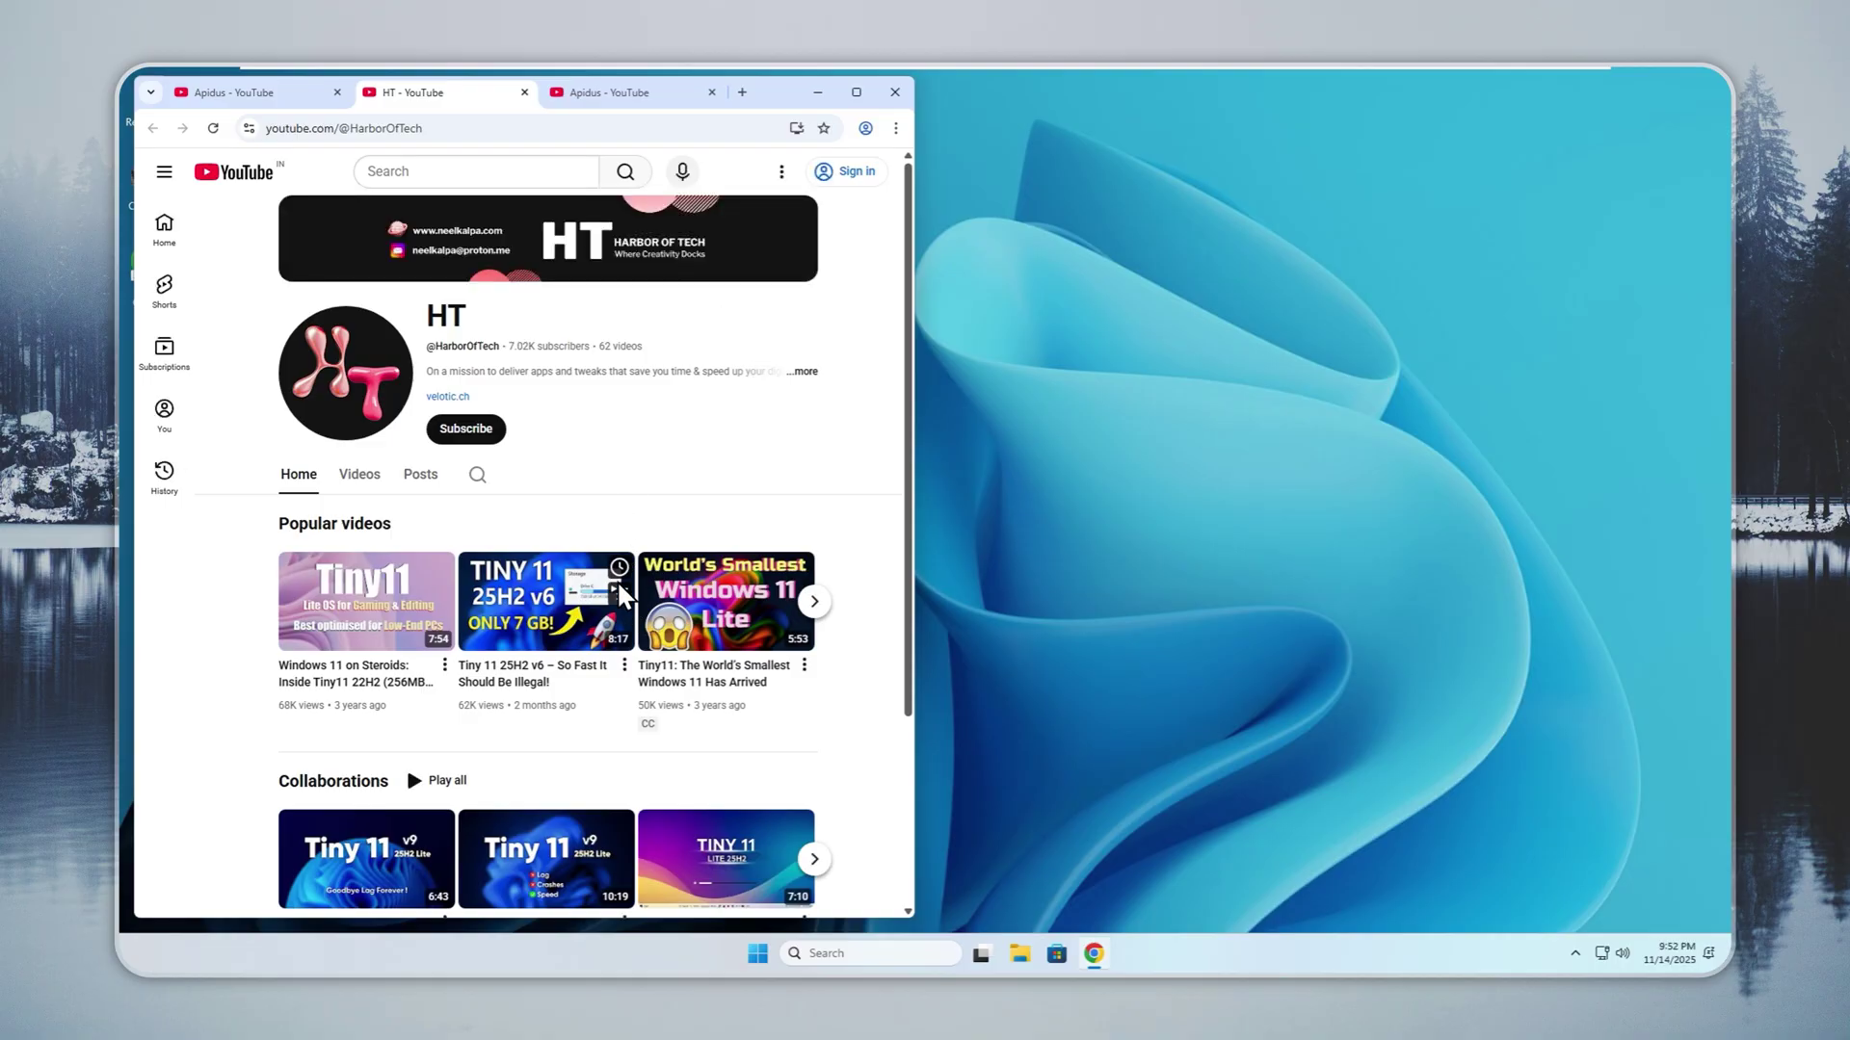
pyautogui.click(271, 93)
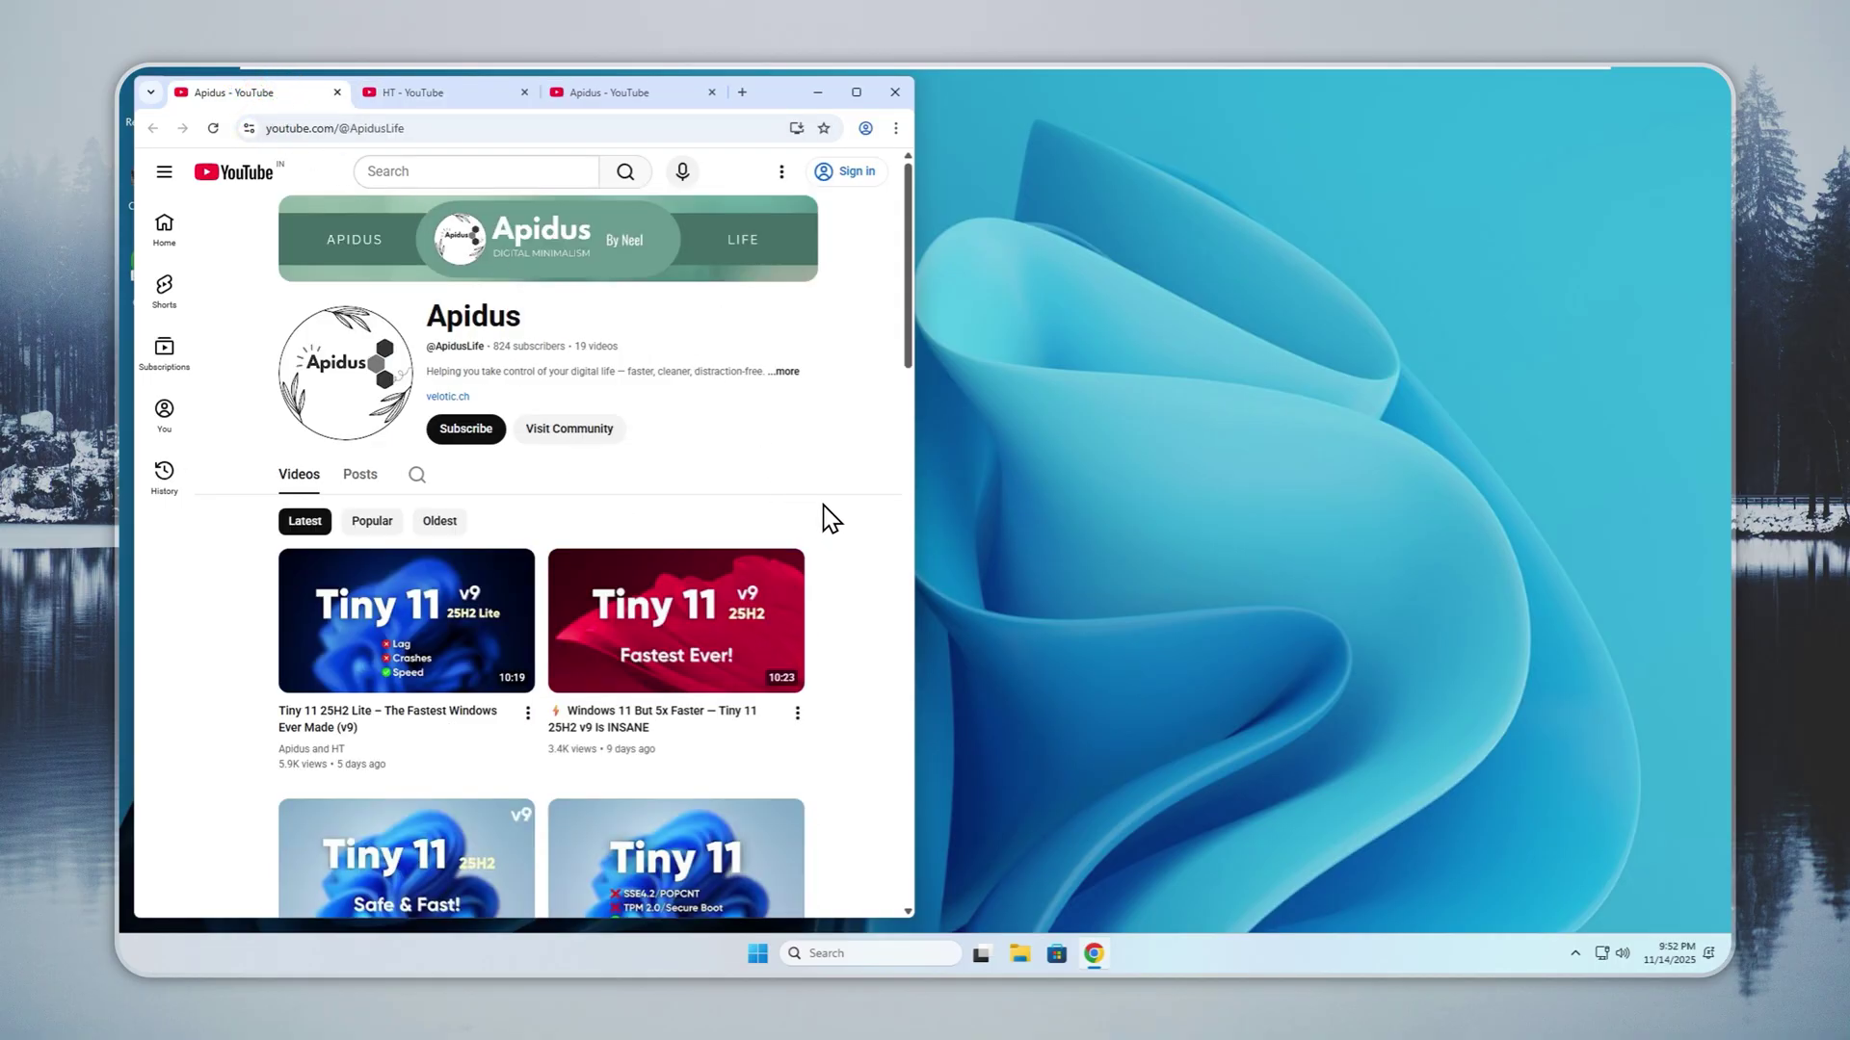
pyautogui.click(815, 92)
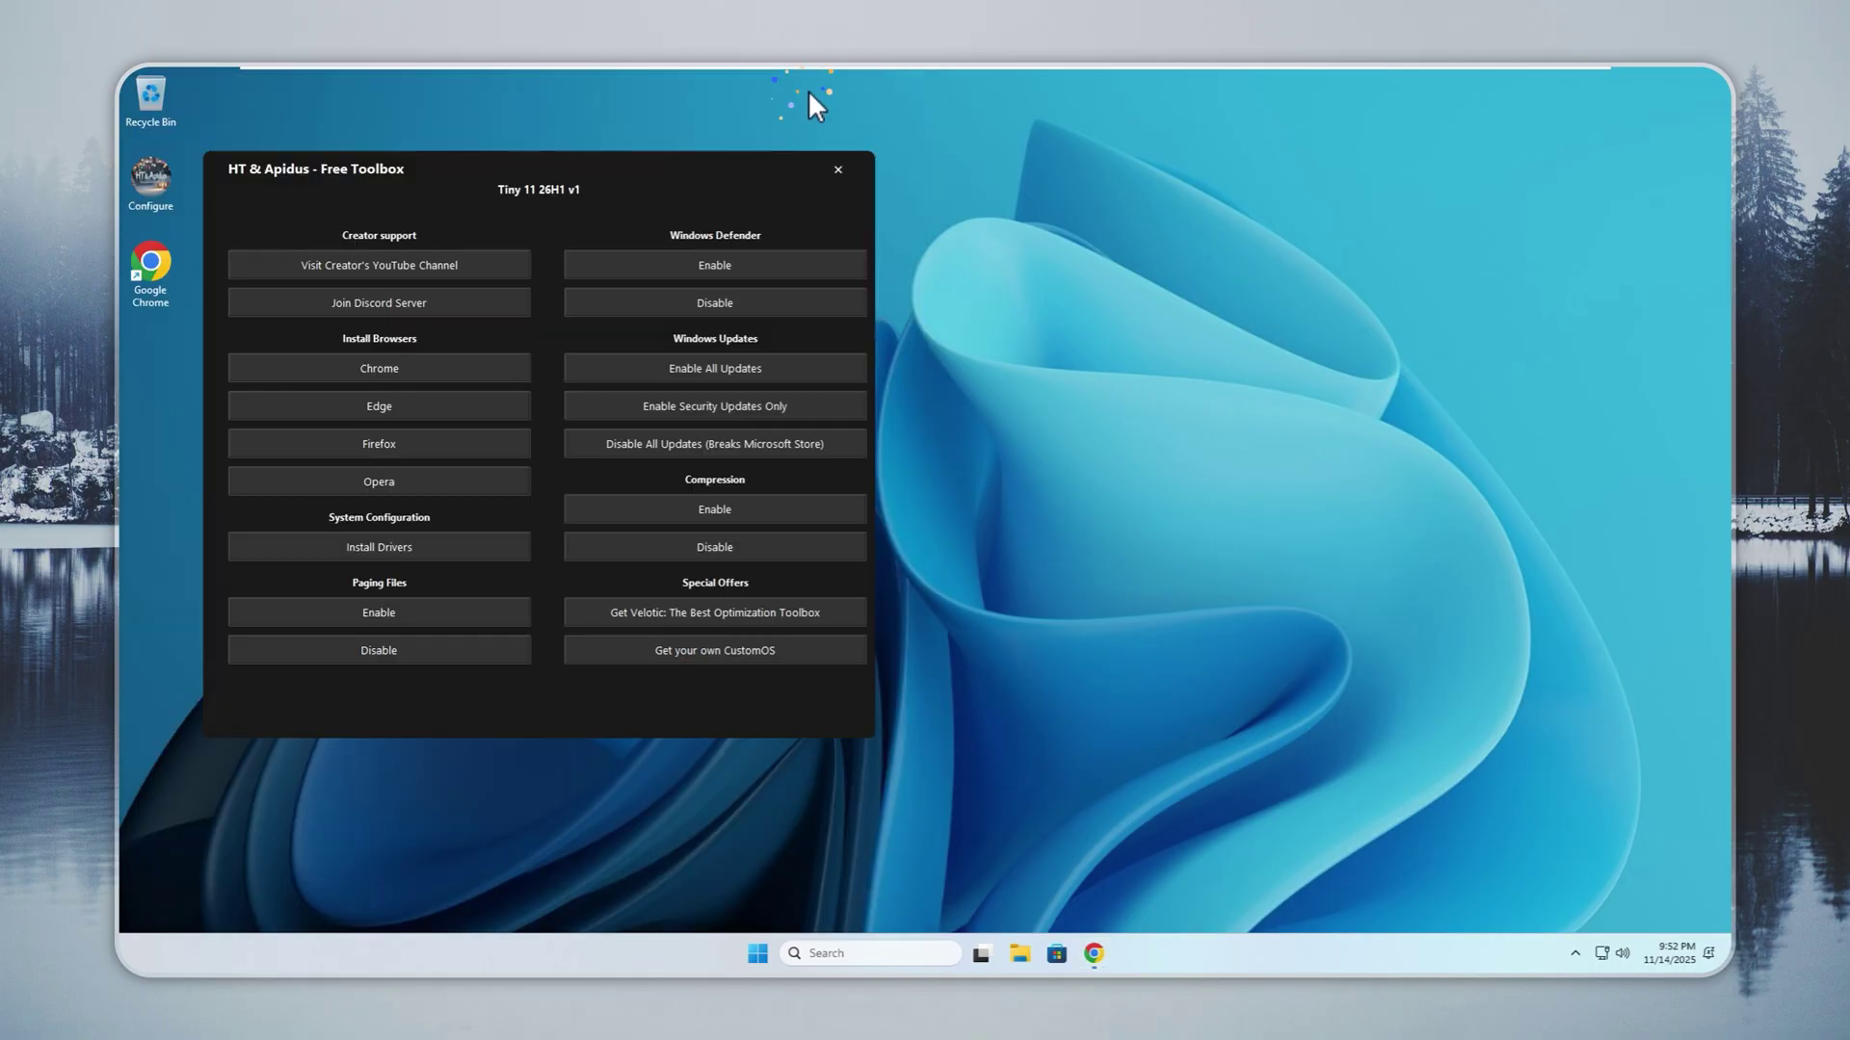
pyautogui.click(425, 304)
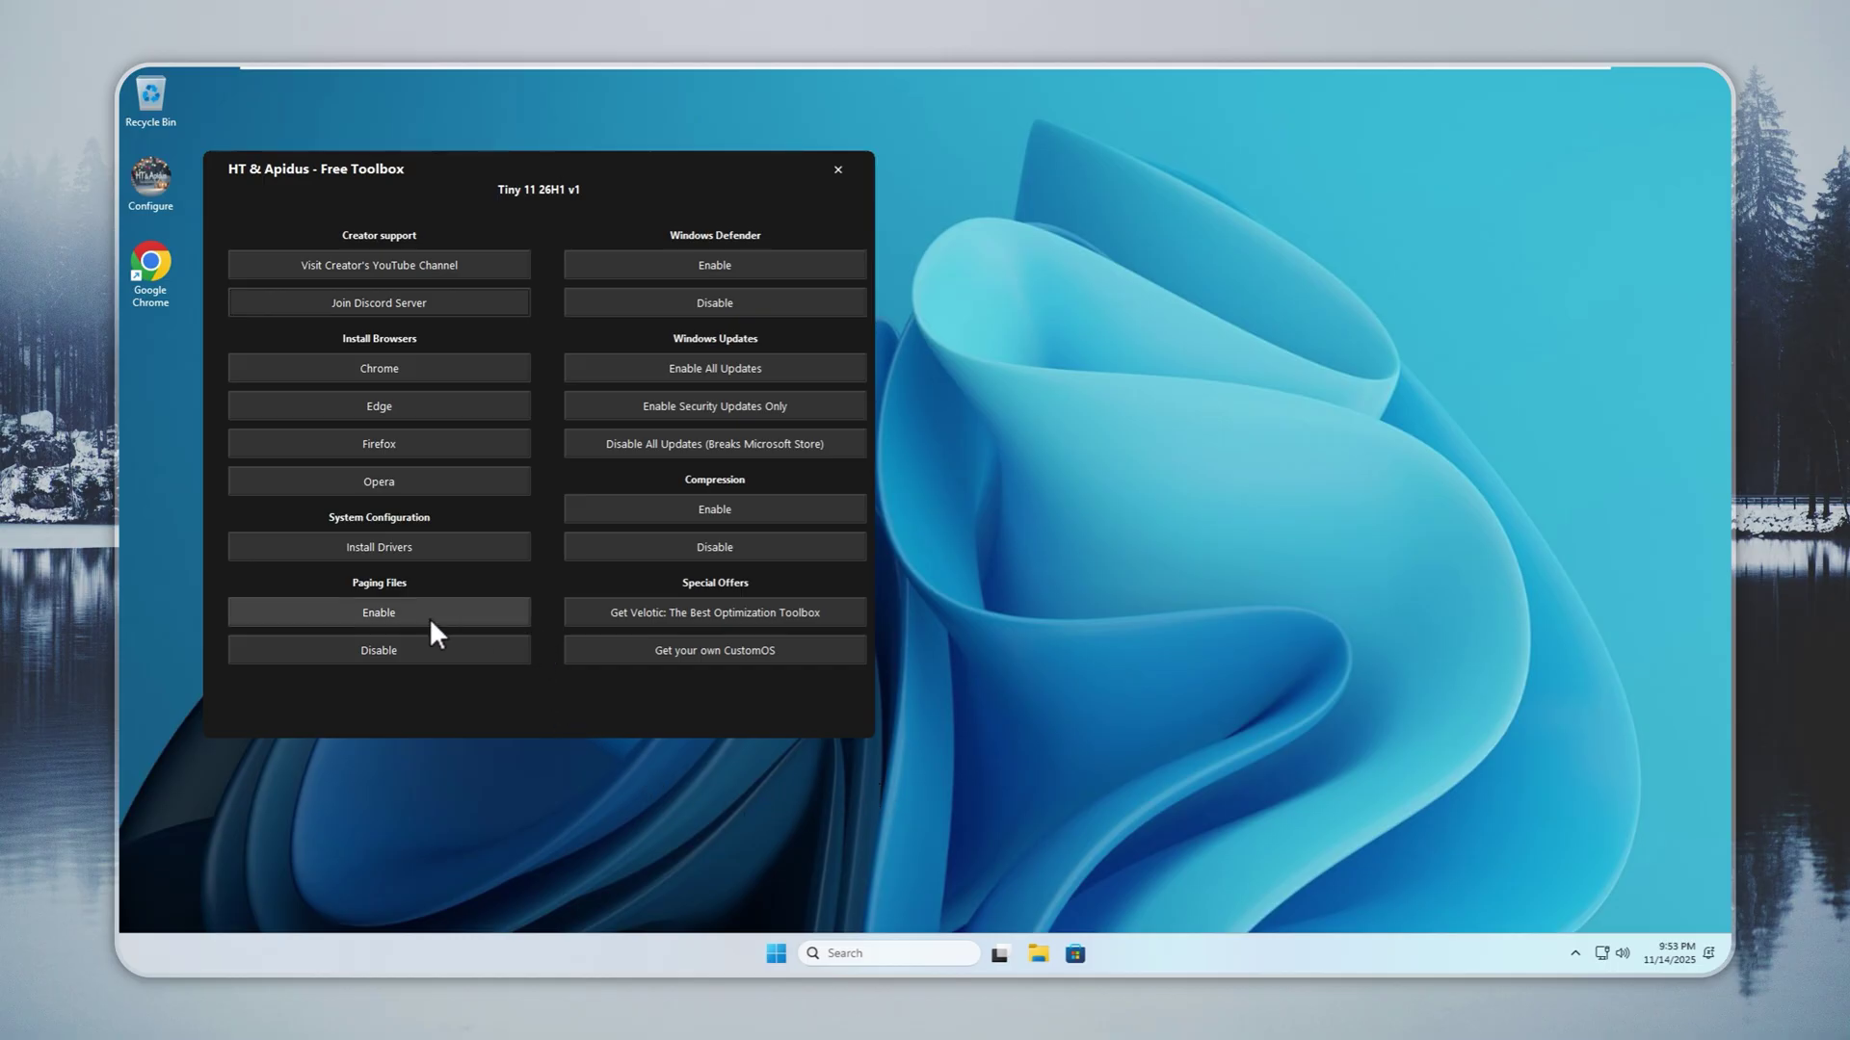
# Step: Enable paging files in the toolbox and dismiss the notice
pyautogui.click(397, 611)
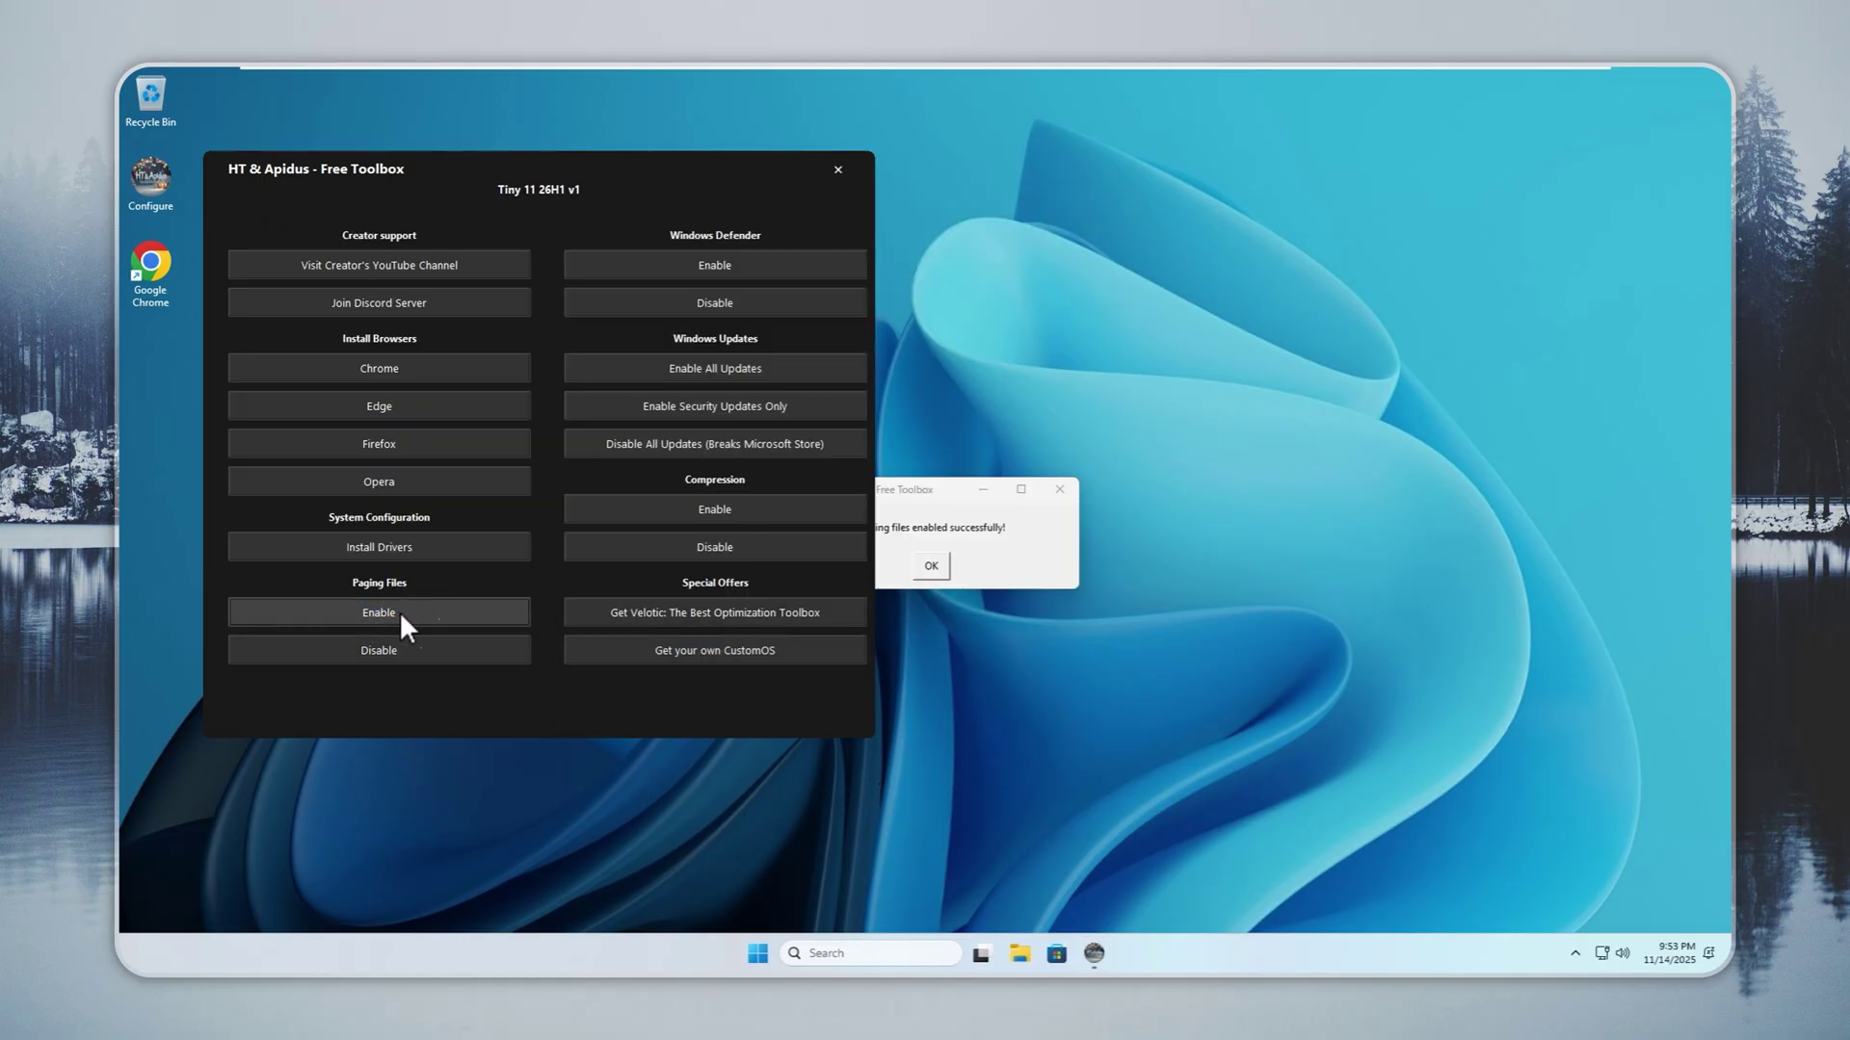
pyautogui.click(939, 529)
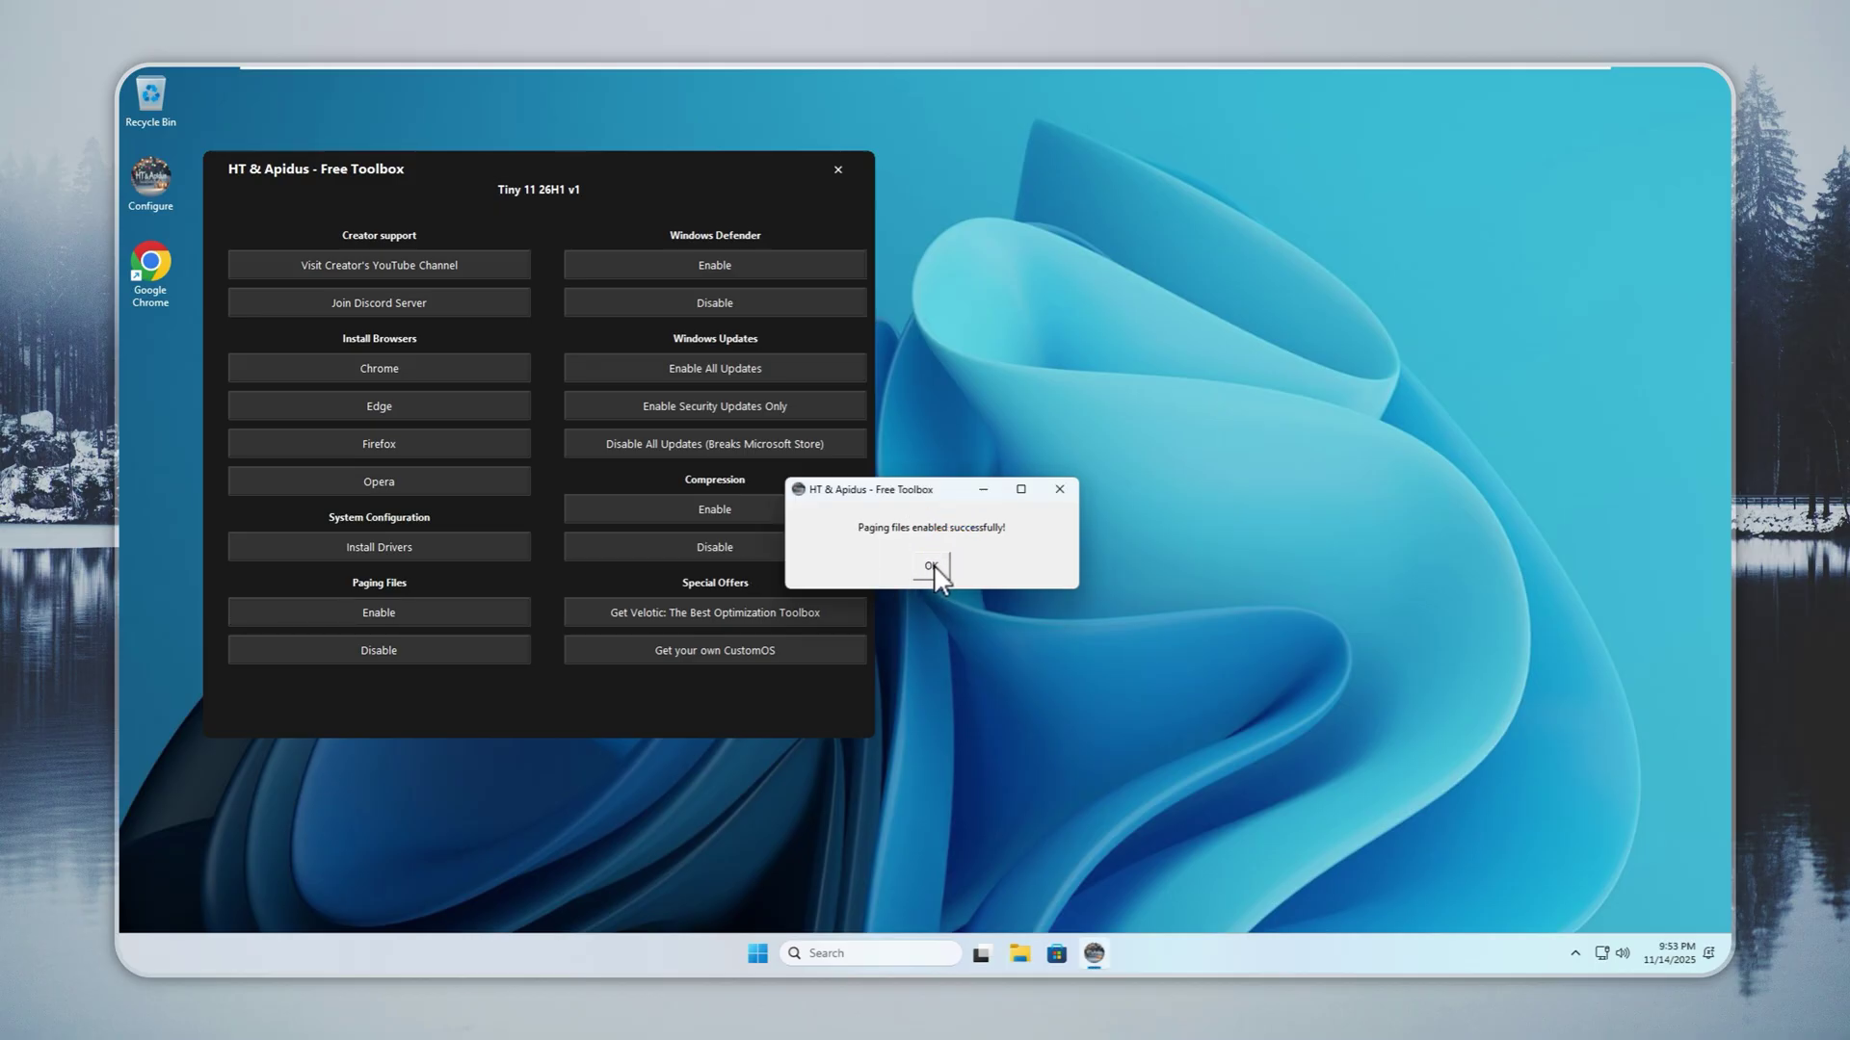
pyautogui.click(933, 567)
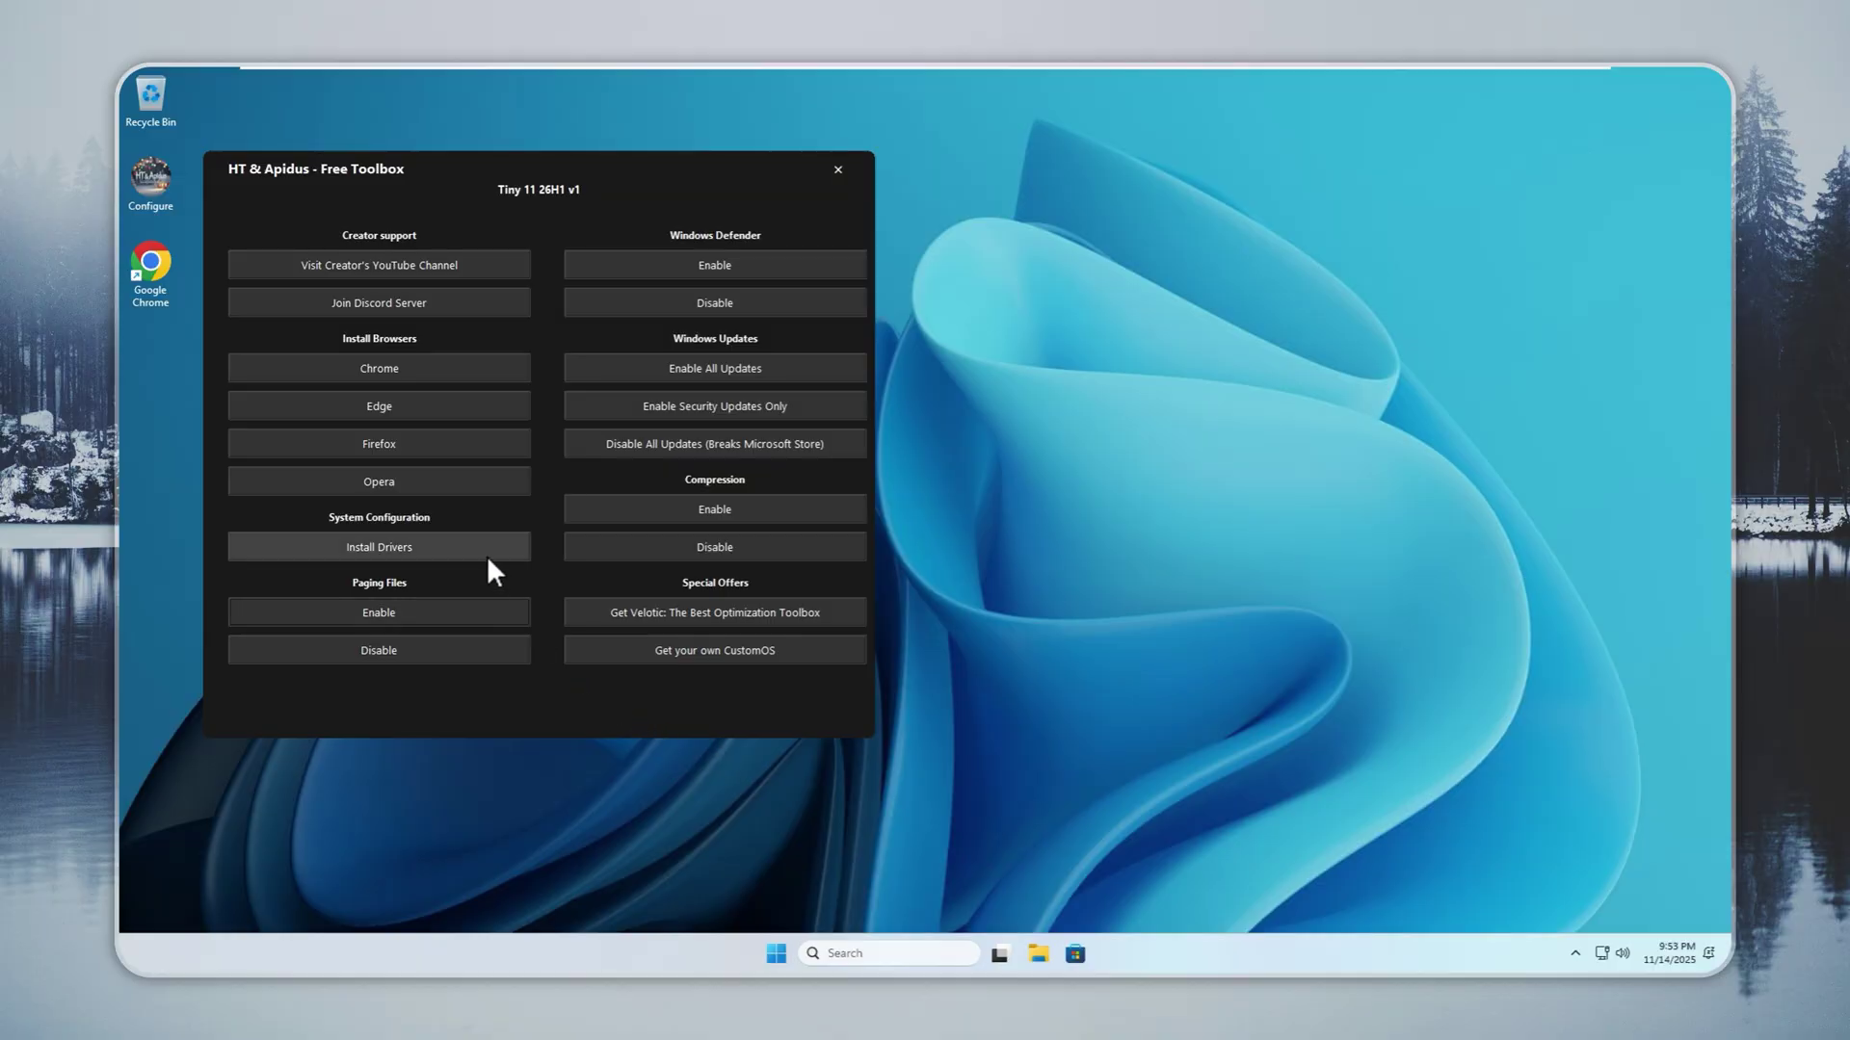
# Step: Scan the system with Driver Booster from the toolbox and update all outdated drivers and missing game components
pyautogui.click(485, 553)
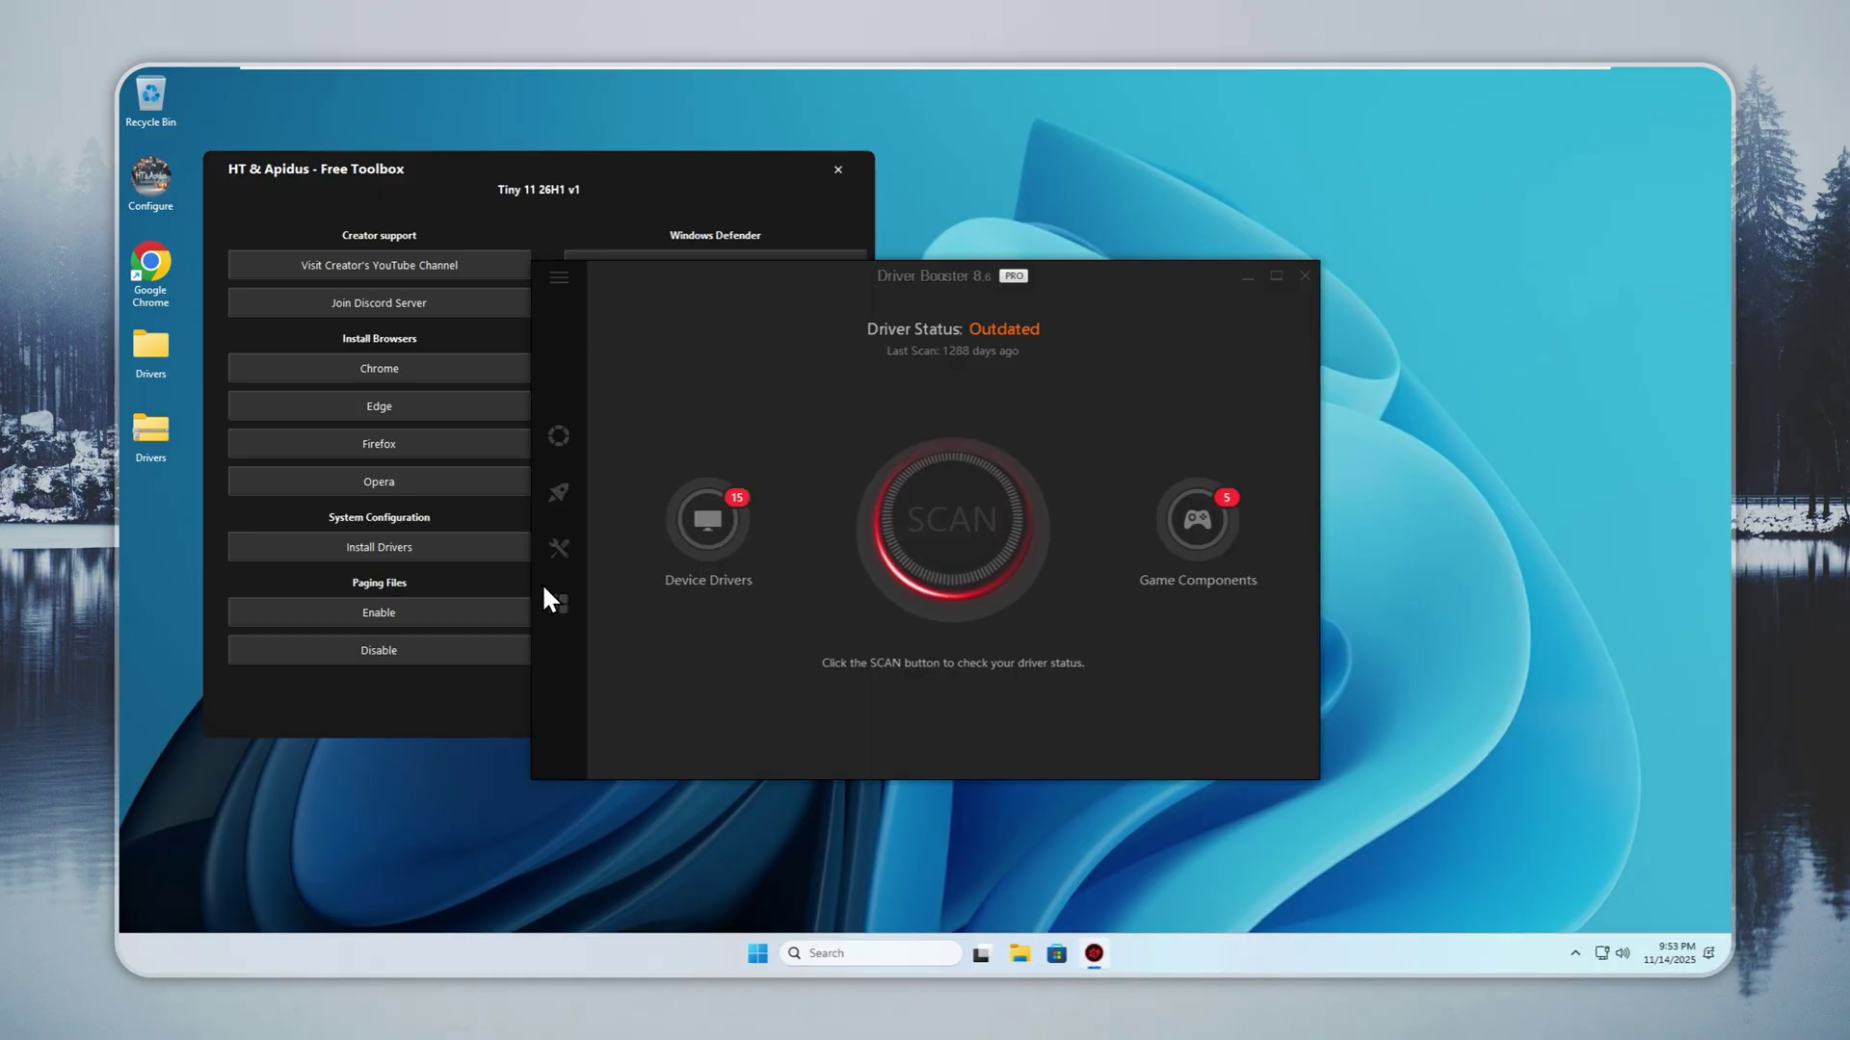
pyautogui.click(956, 545)
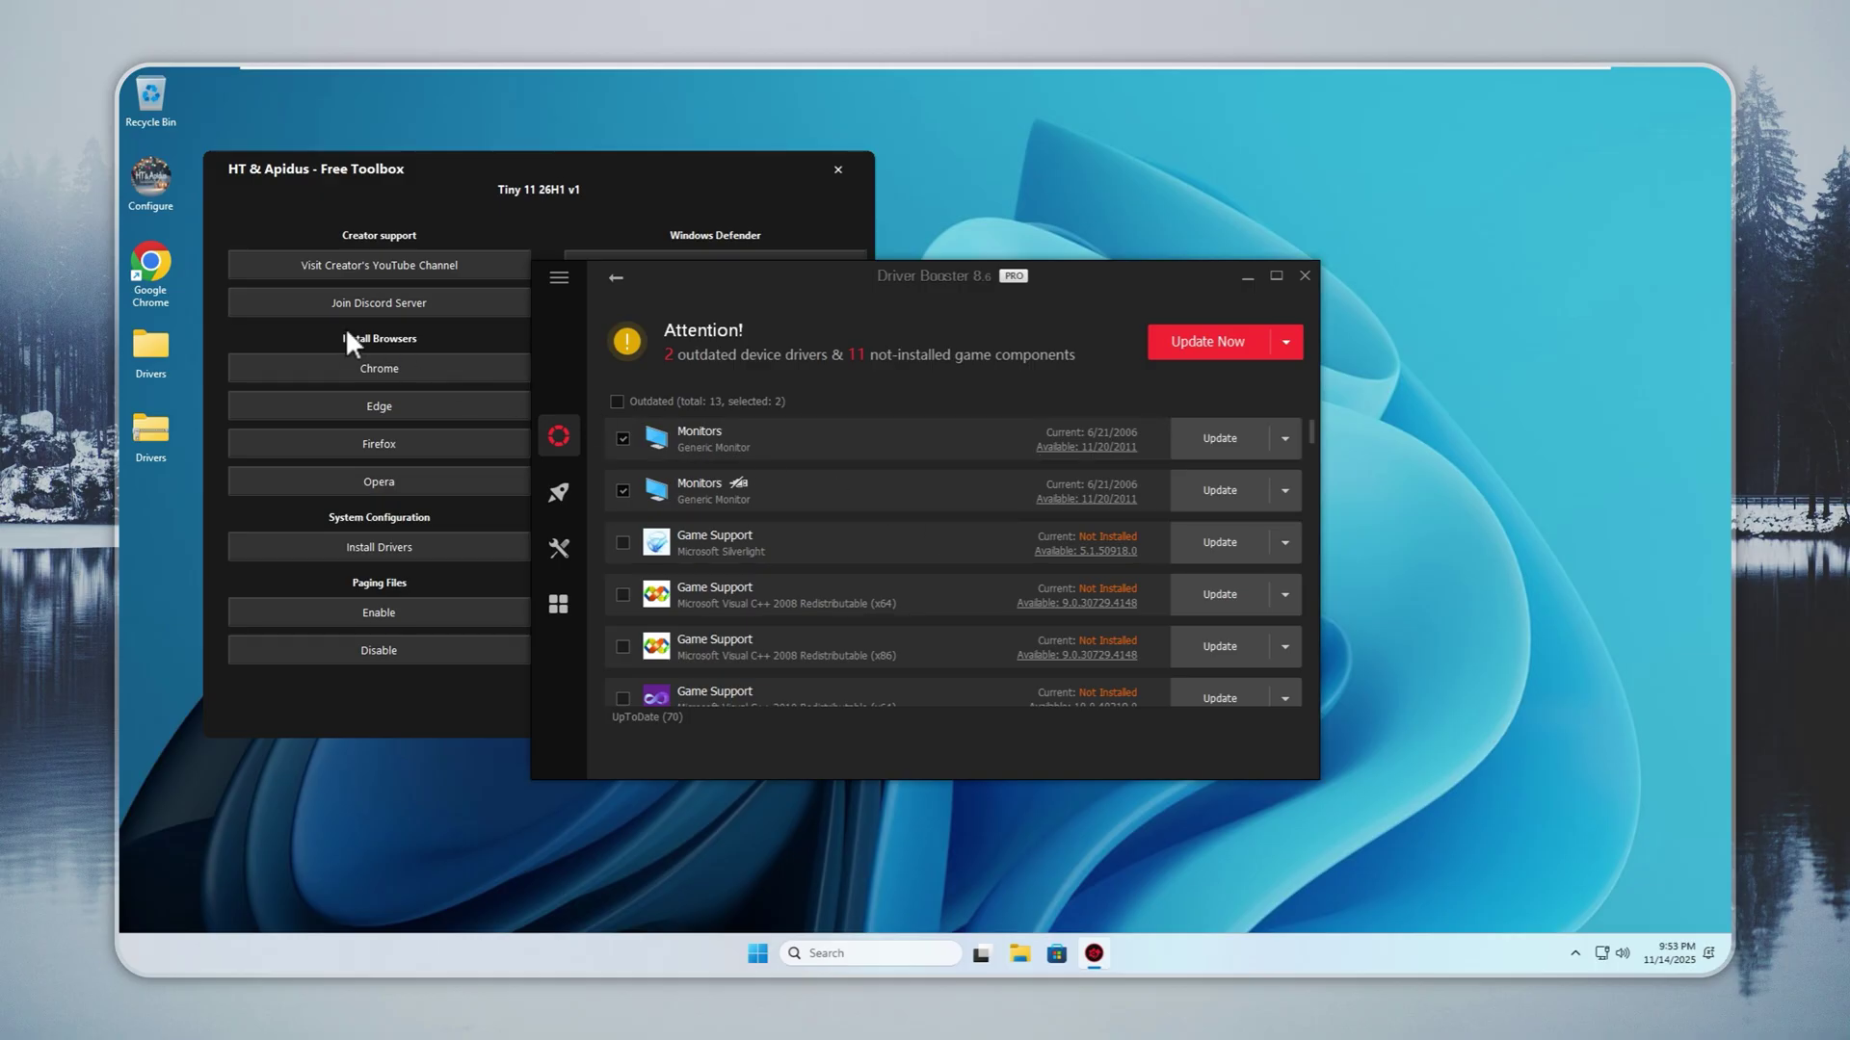
pyautogui.click(626, 400)
pyautogui.click(1286, 342)
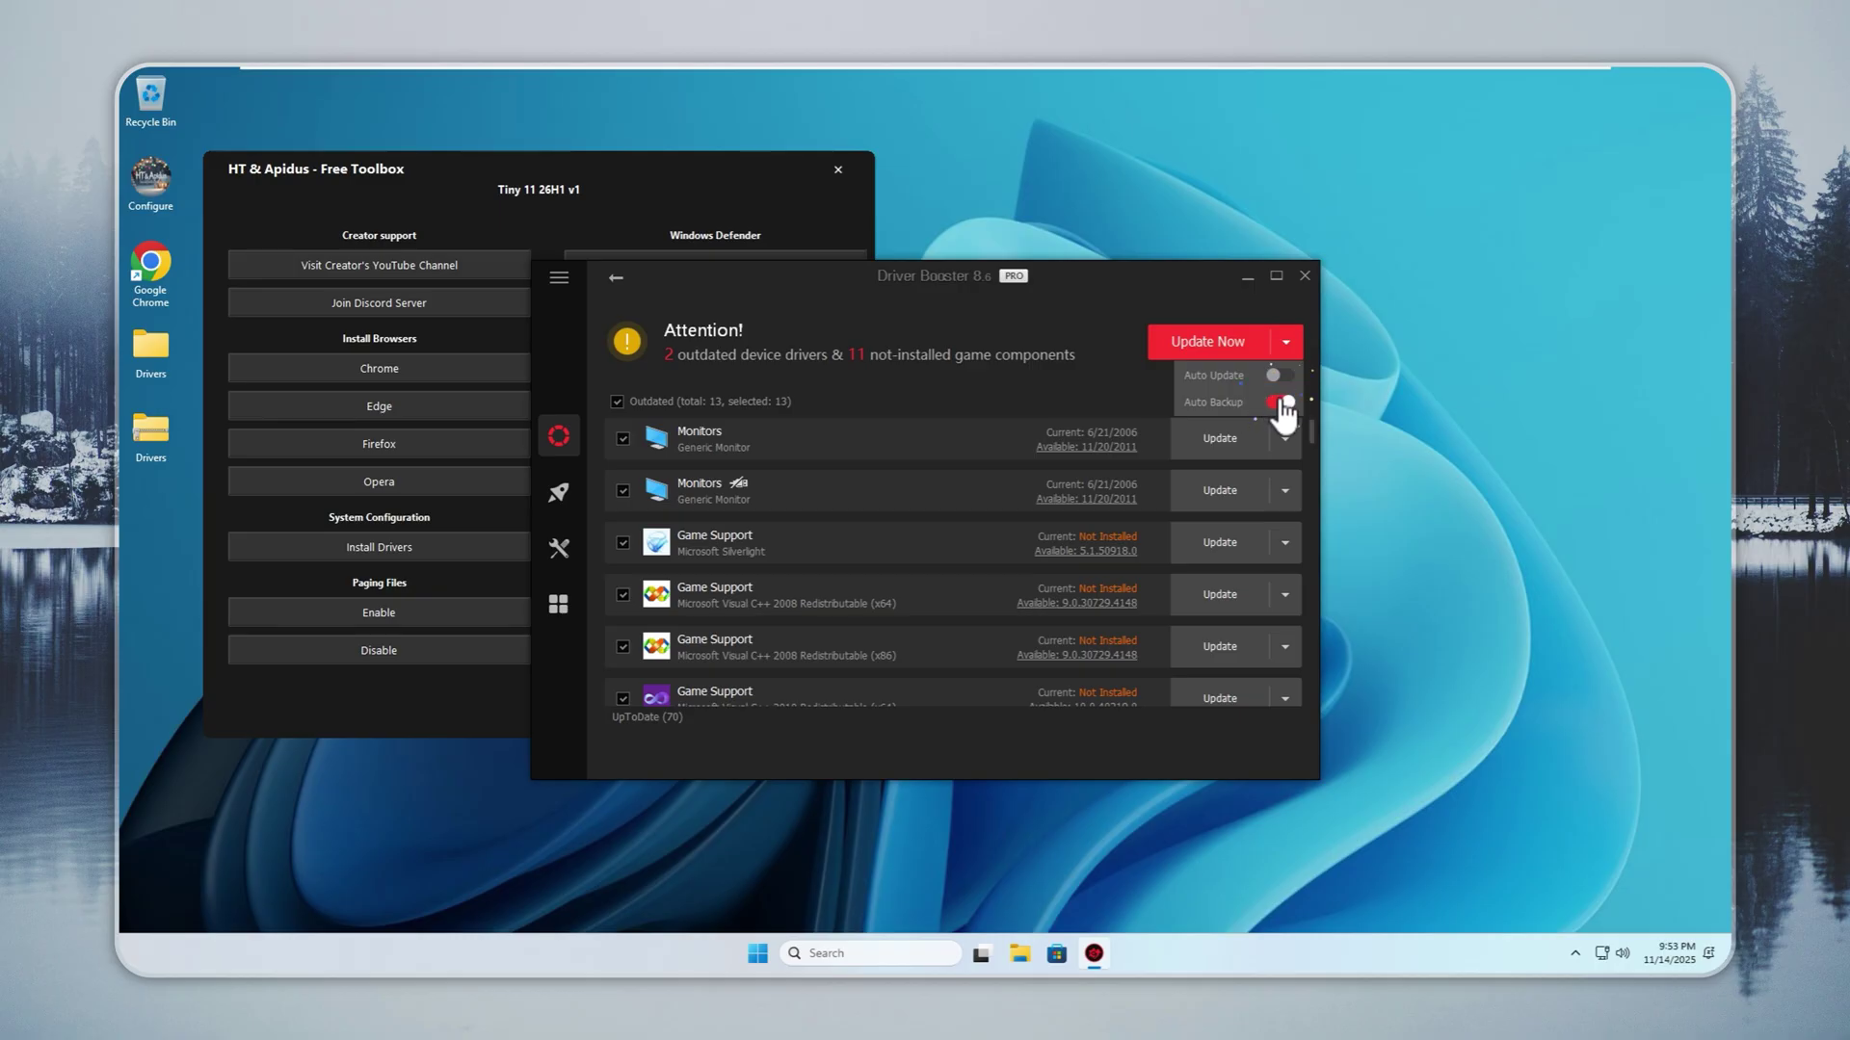
pyautogui.click(1191, 353)
pyautogui.click(1060, 613)
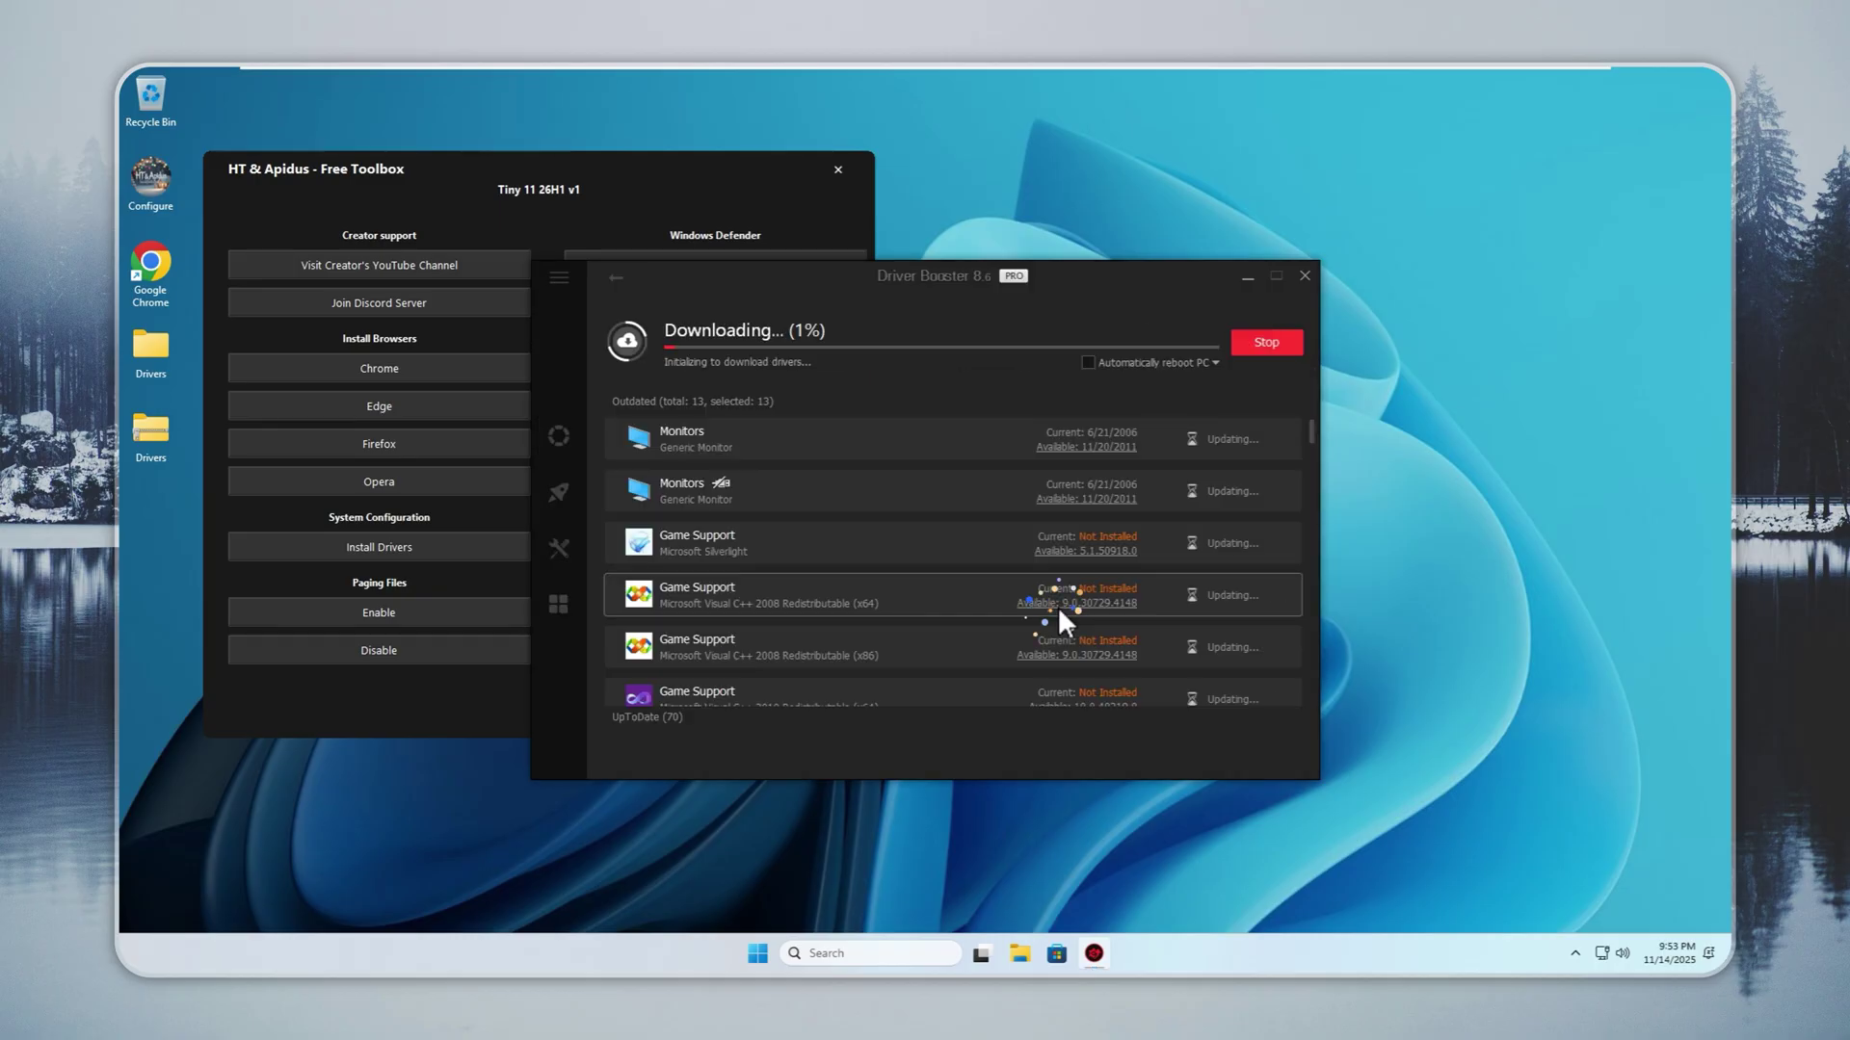
pyautogui.click(1021, 578)
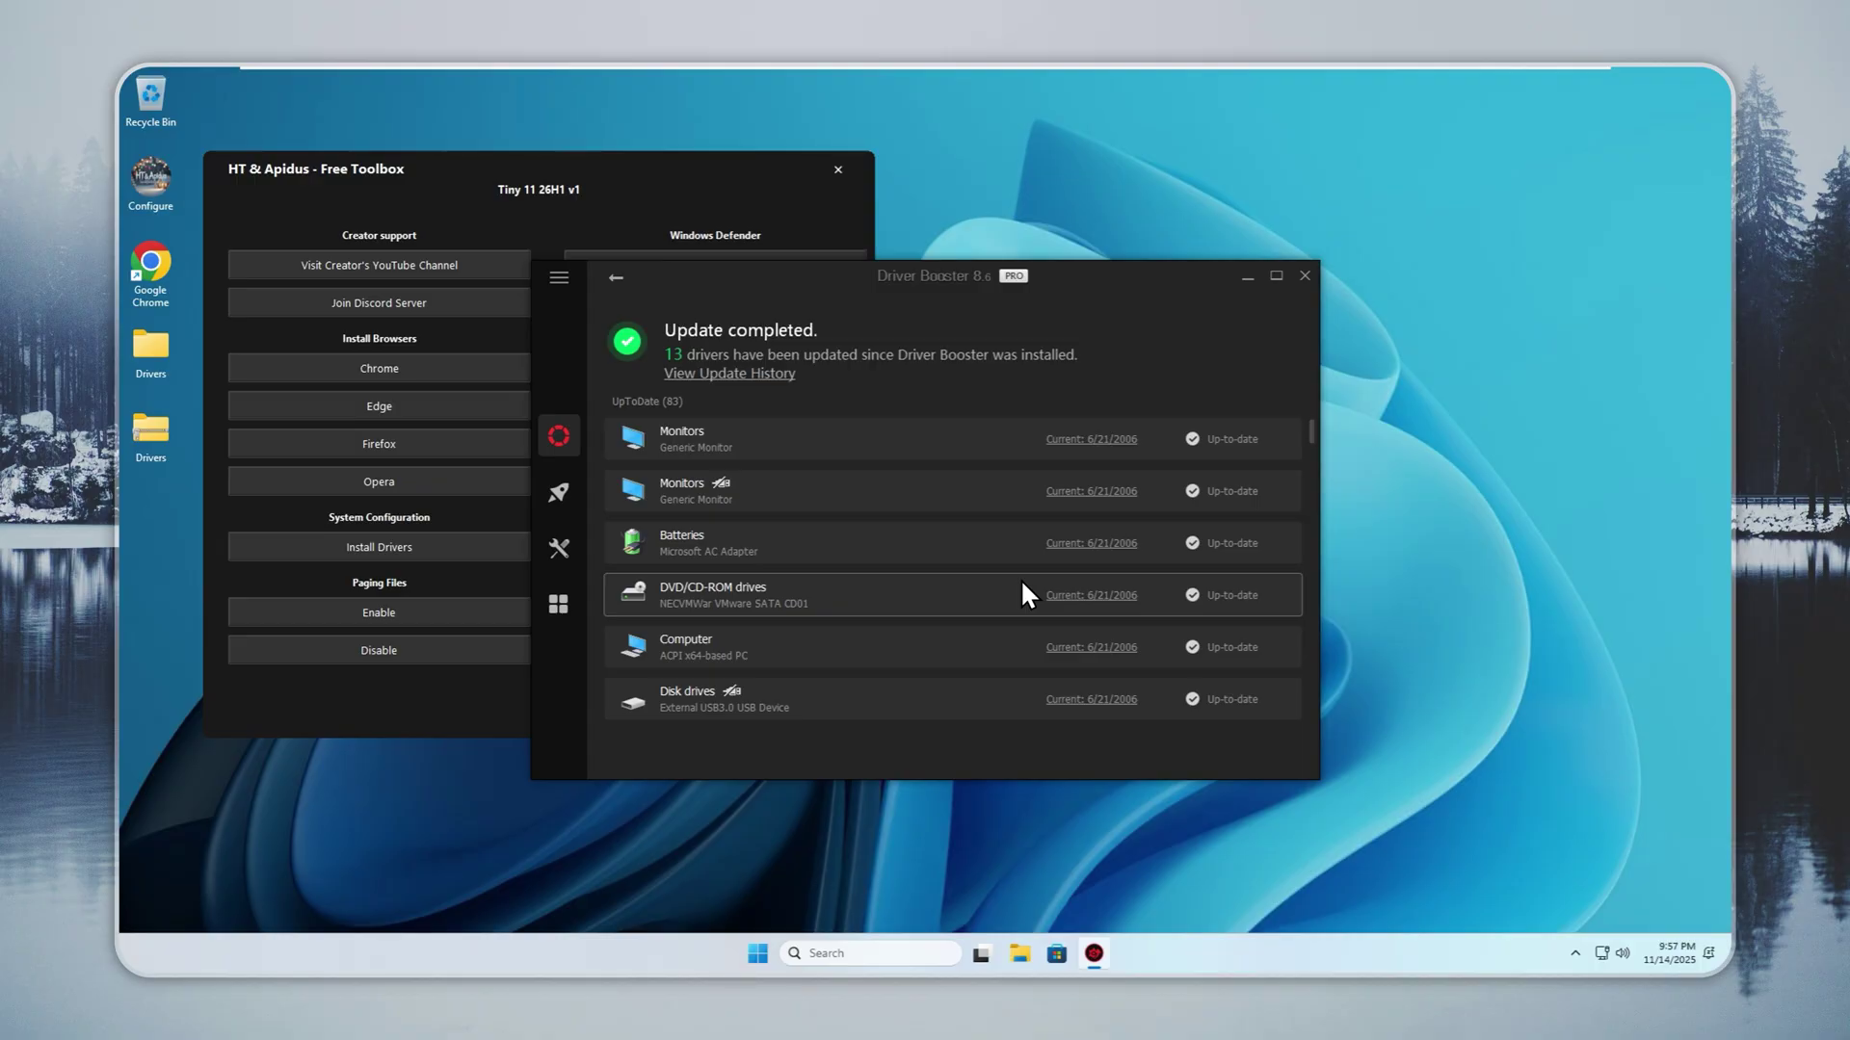
pyautogui.click(1305, 275)
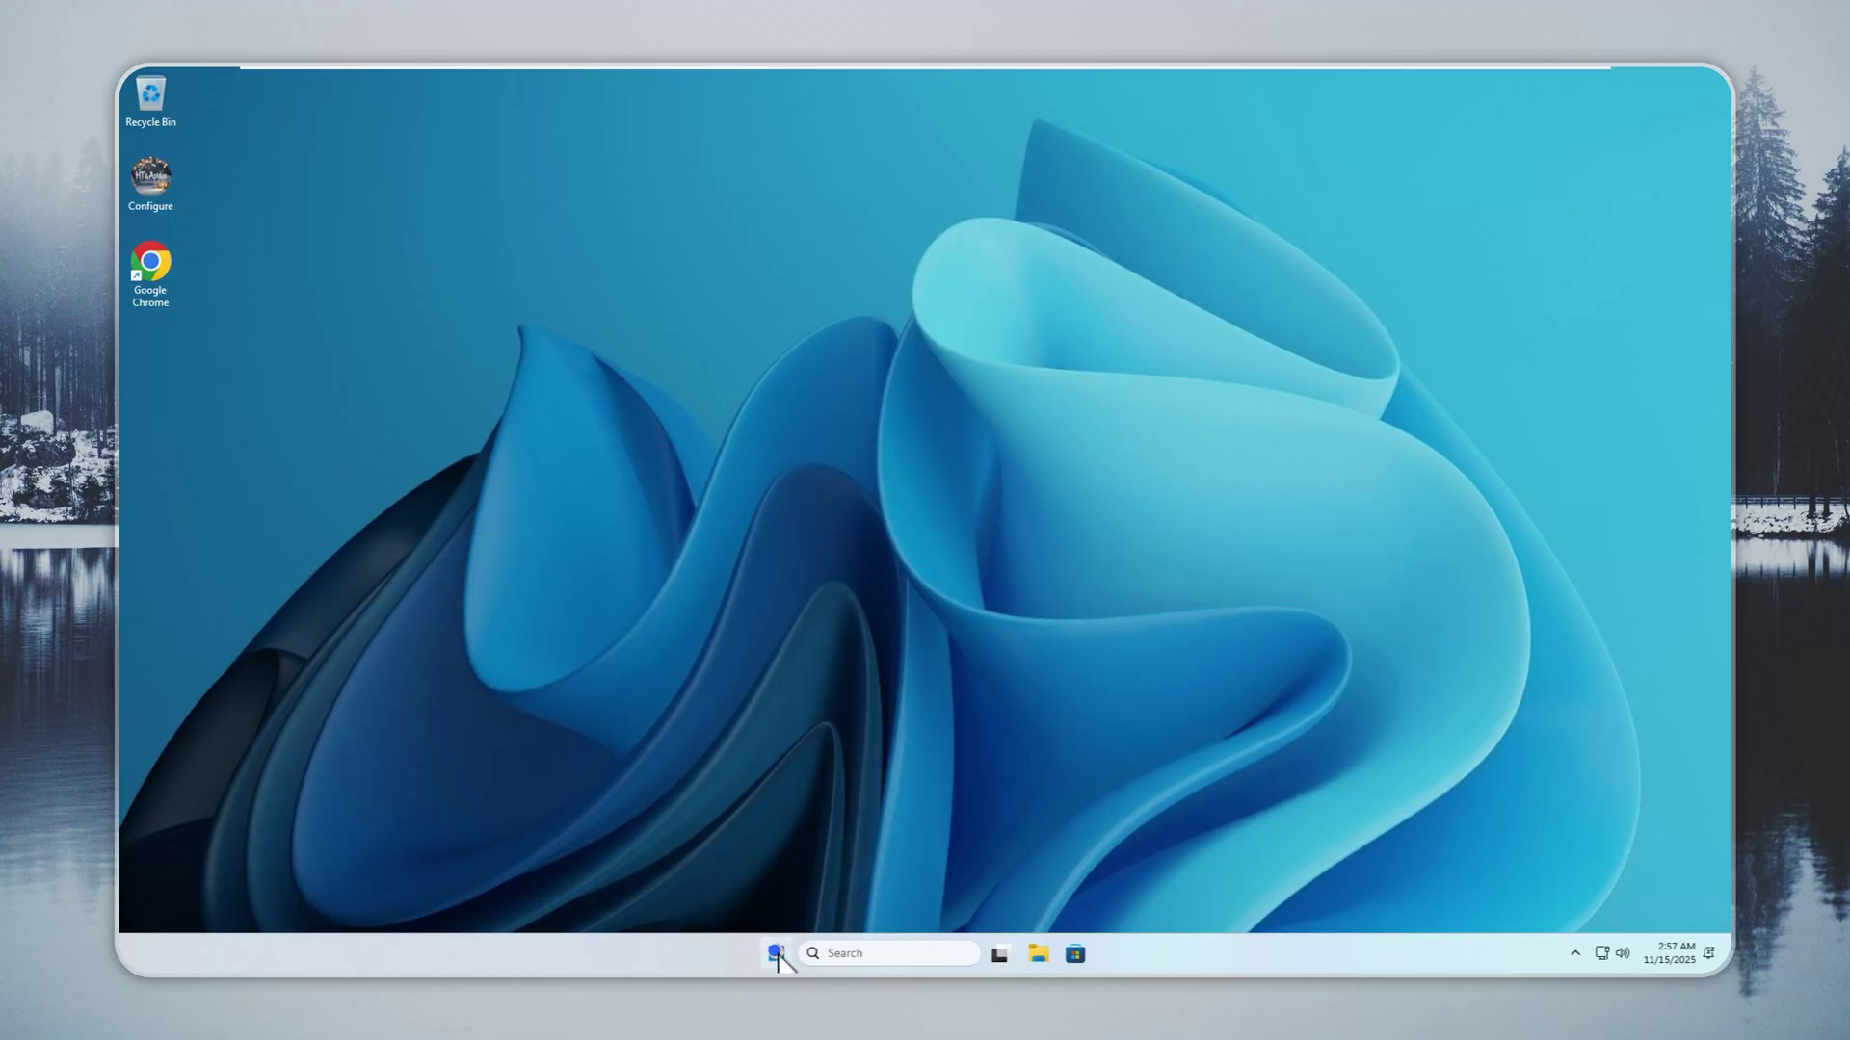
# Step: Show the full list of installed apps in Start
pyautogui.click(776, 953)
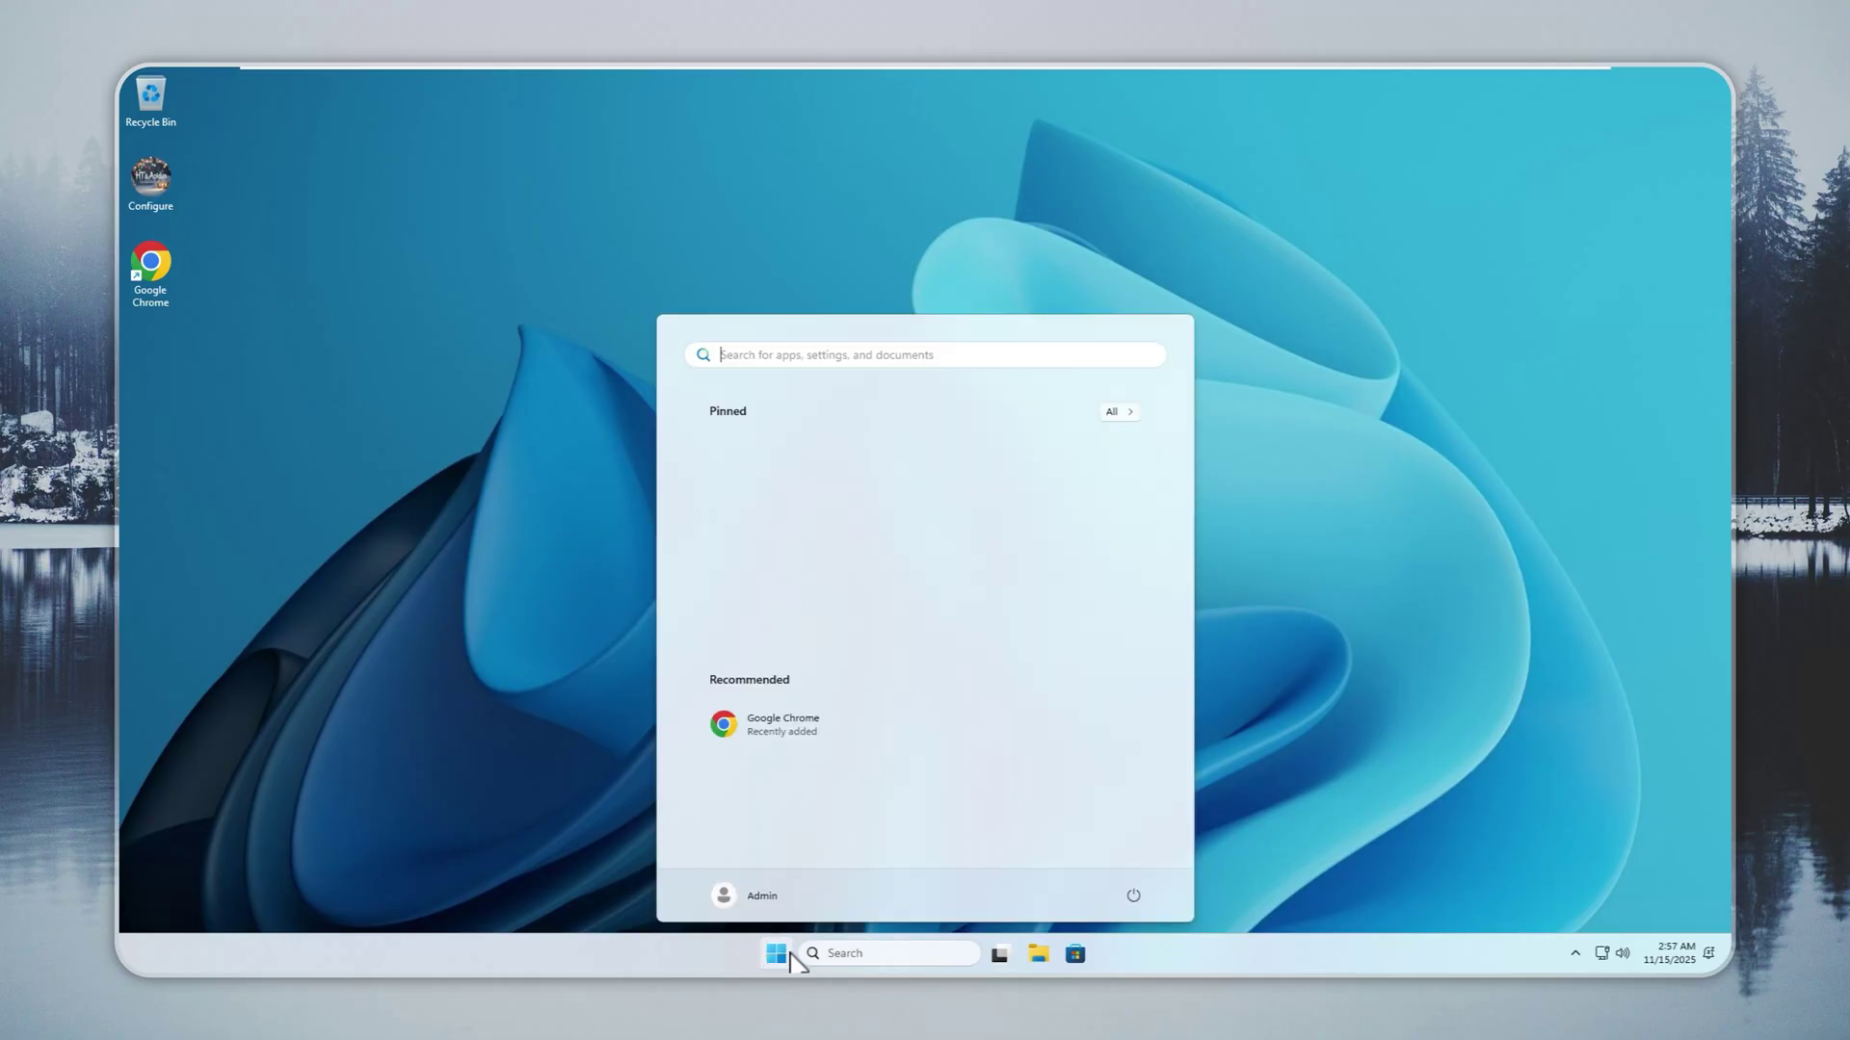
pyautogui.click(1118, 411)
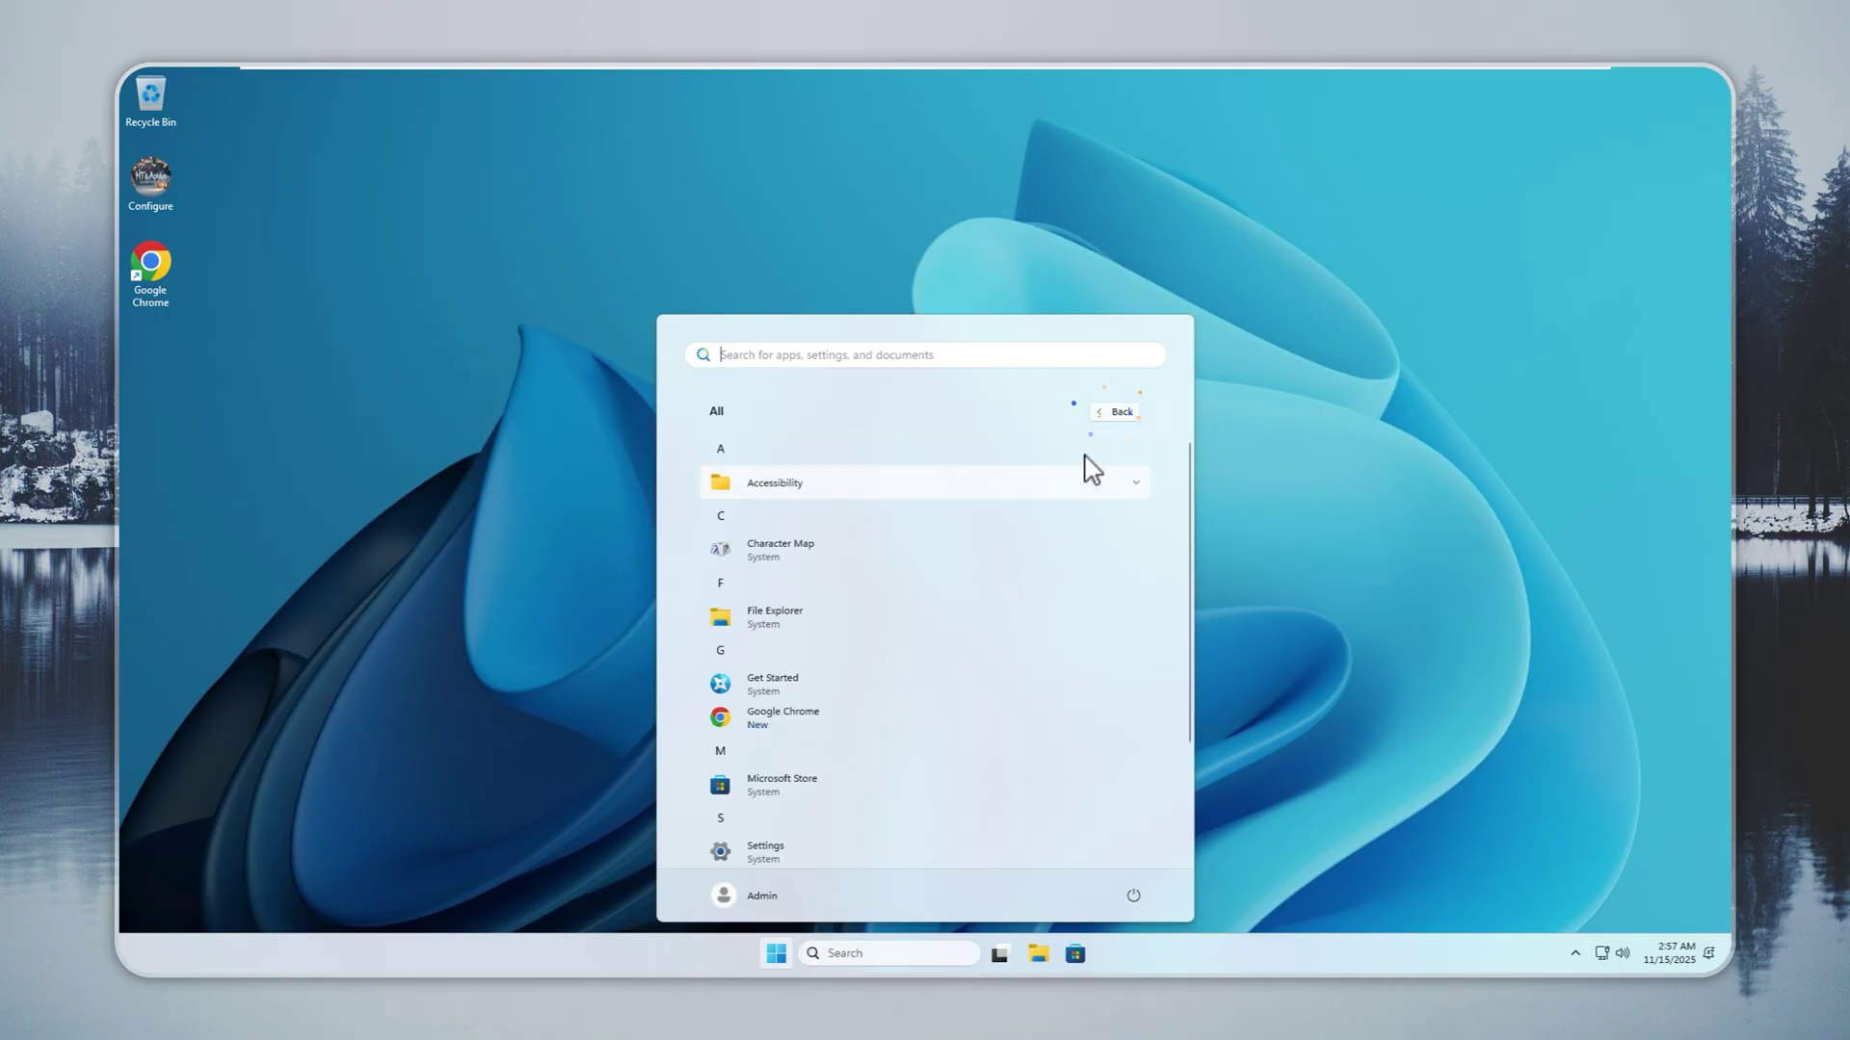
# Step: Search the installable Windows languages for "portu" and install Portuguese (Brazil) with its optional features, set as the Windows display language
pyautogui.click(813, 860)
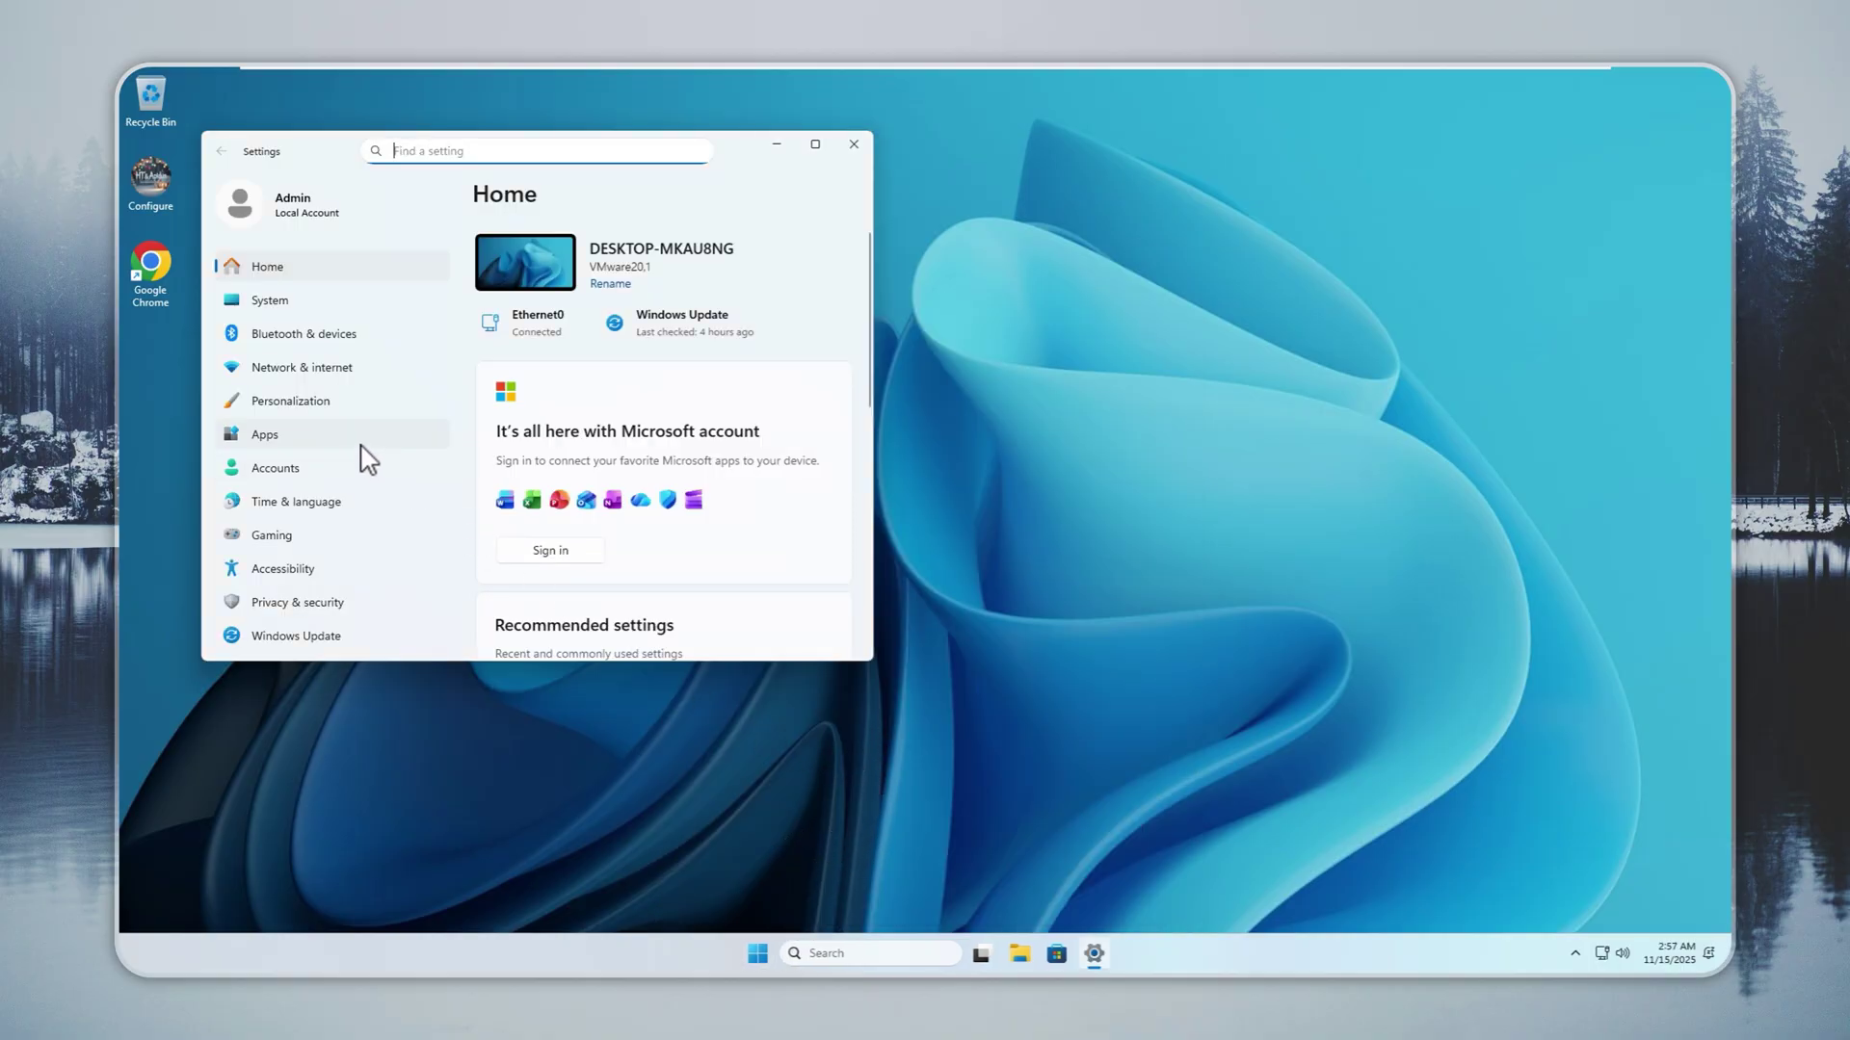
pyautogui.click(328, 502)
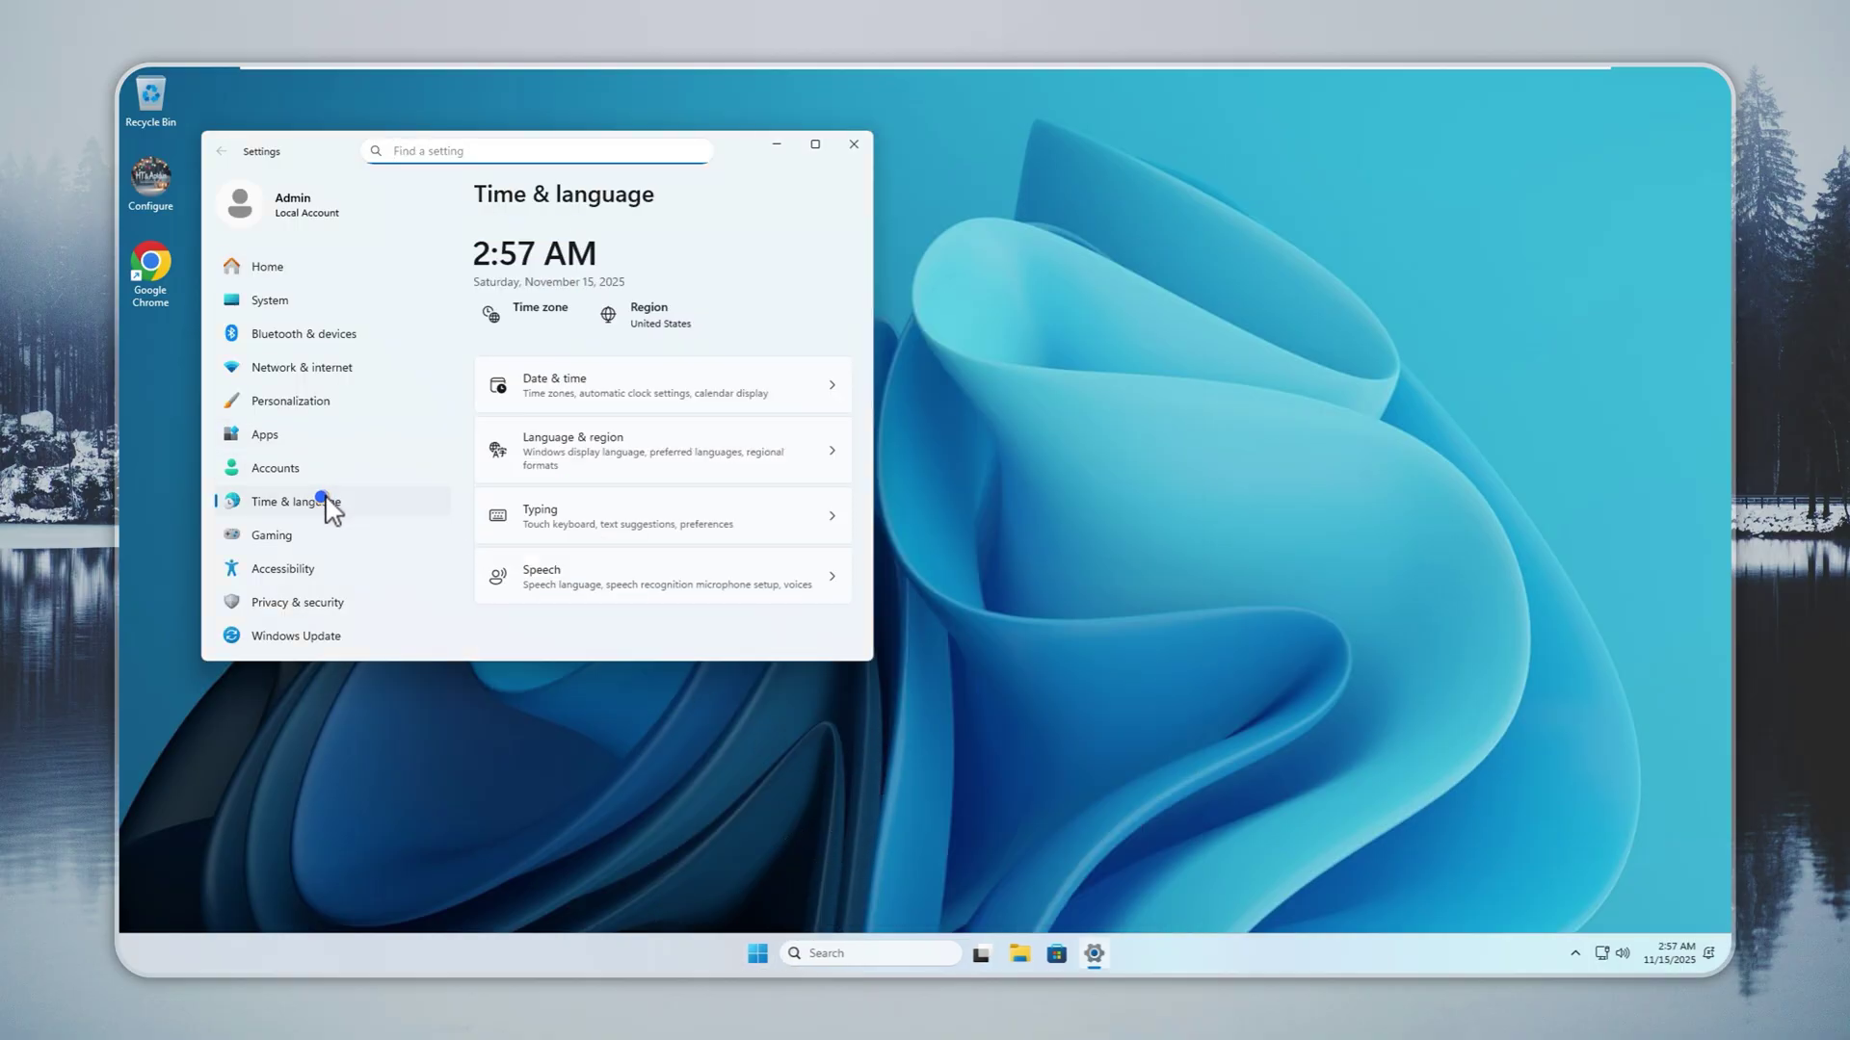
pyautogui.click(586, 461)
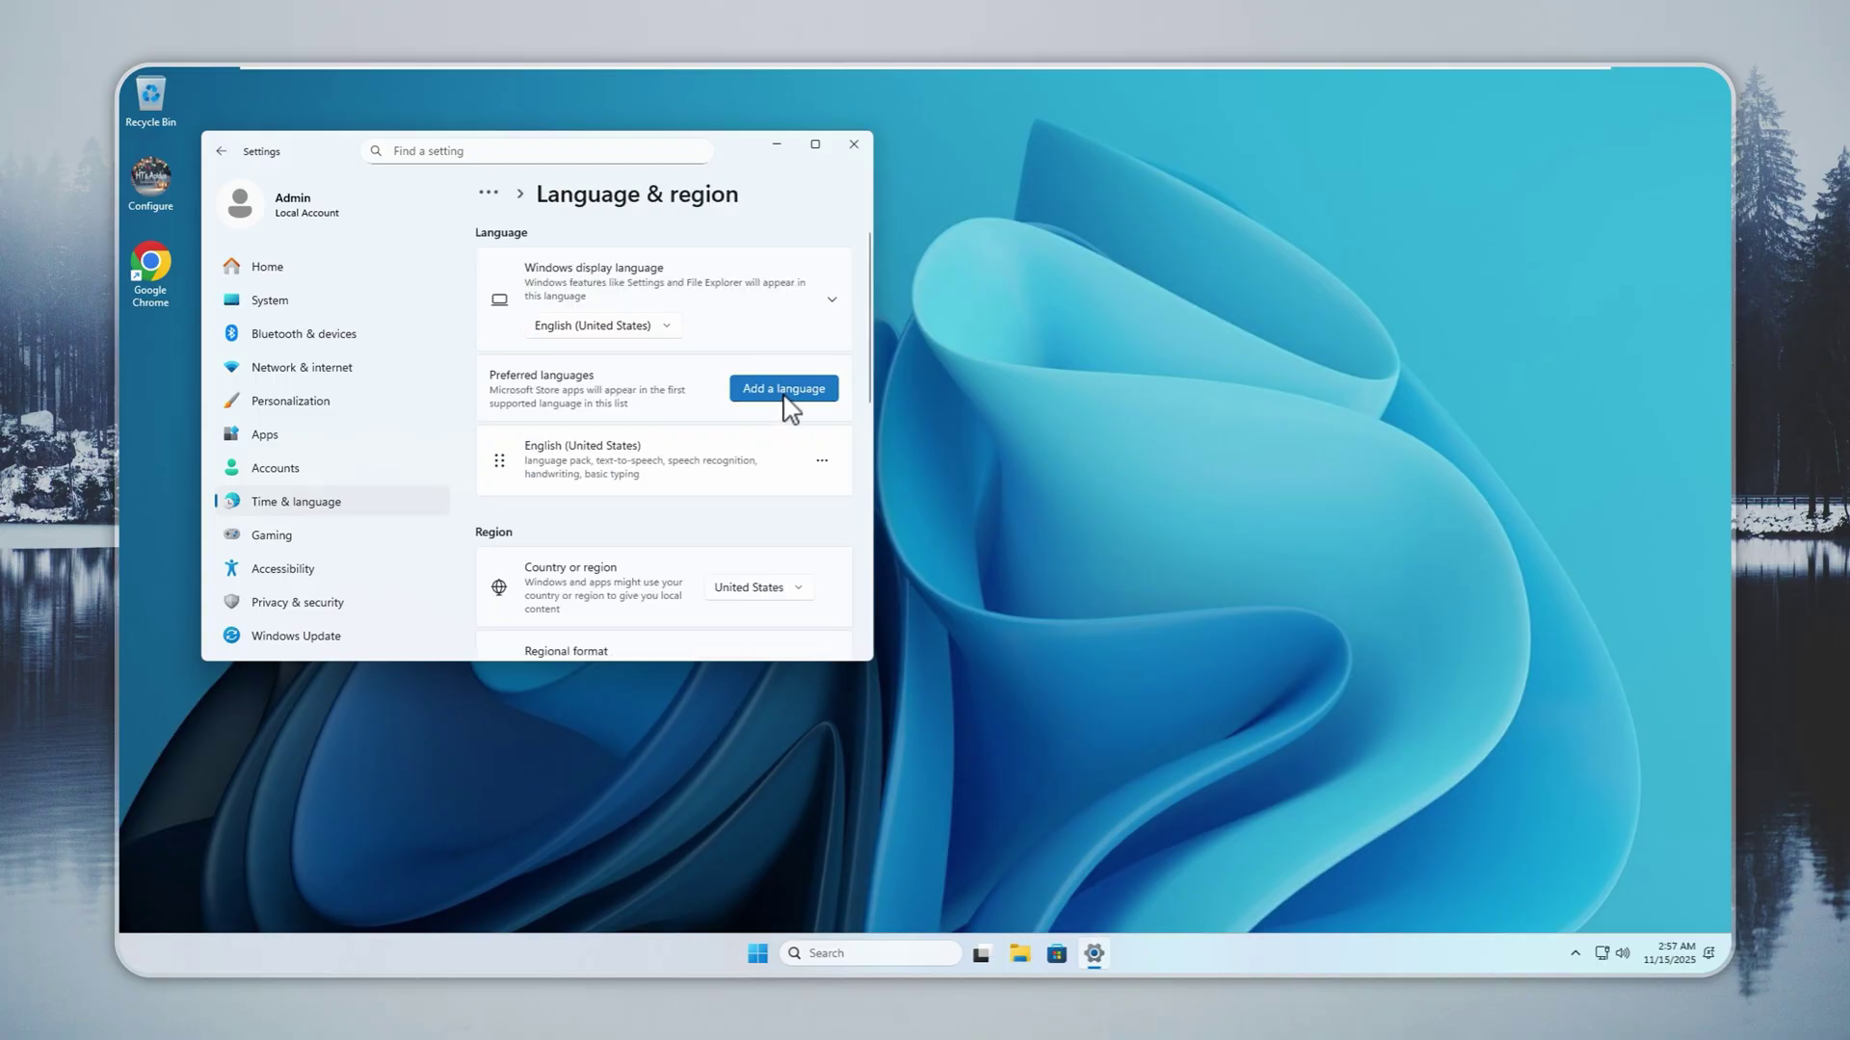
pyautogui.click(783, 391)
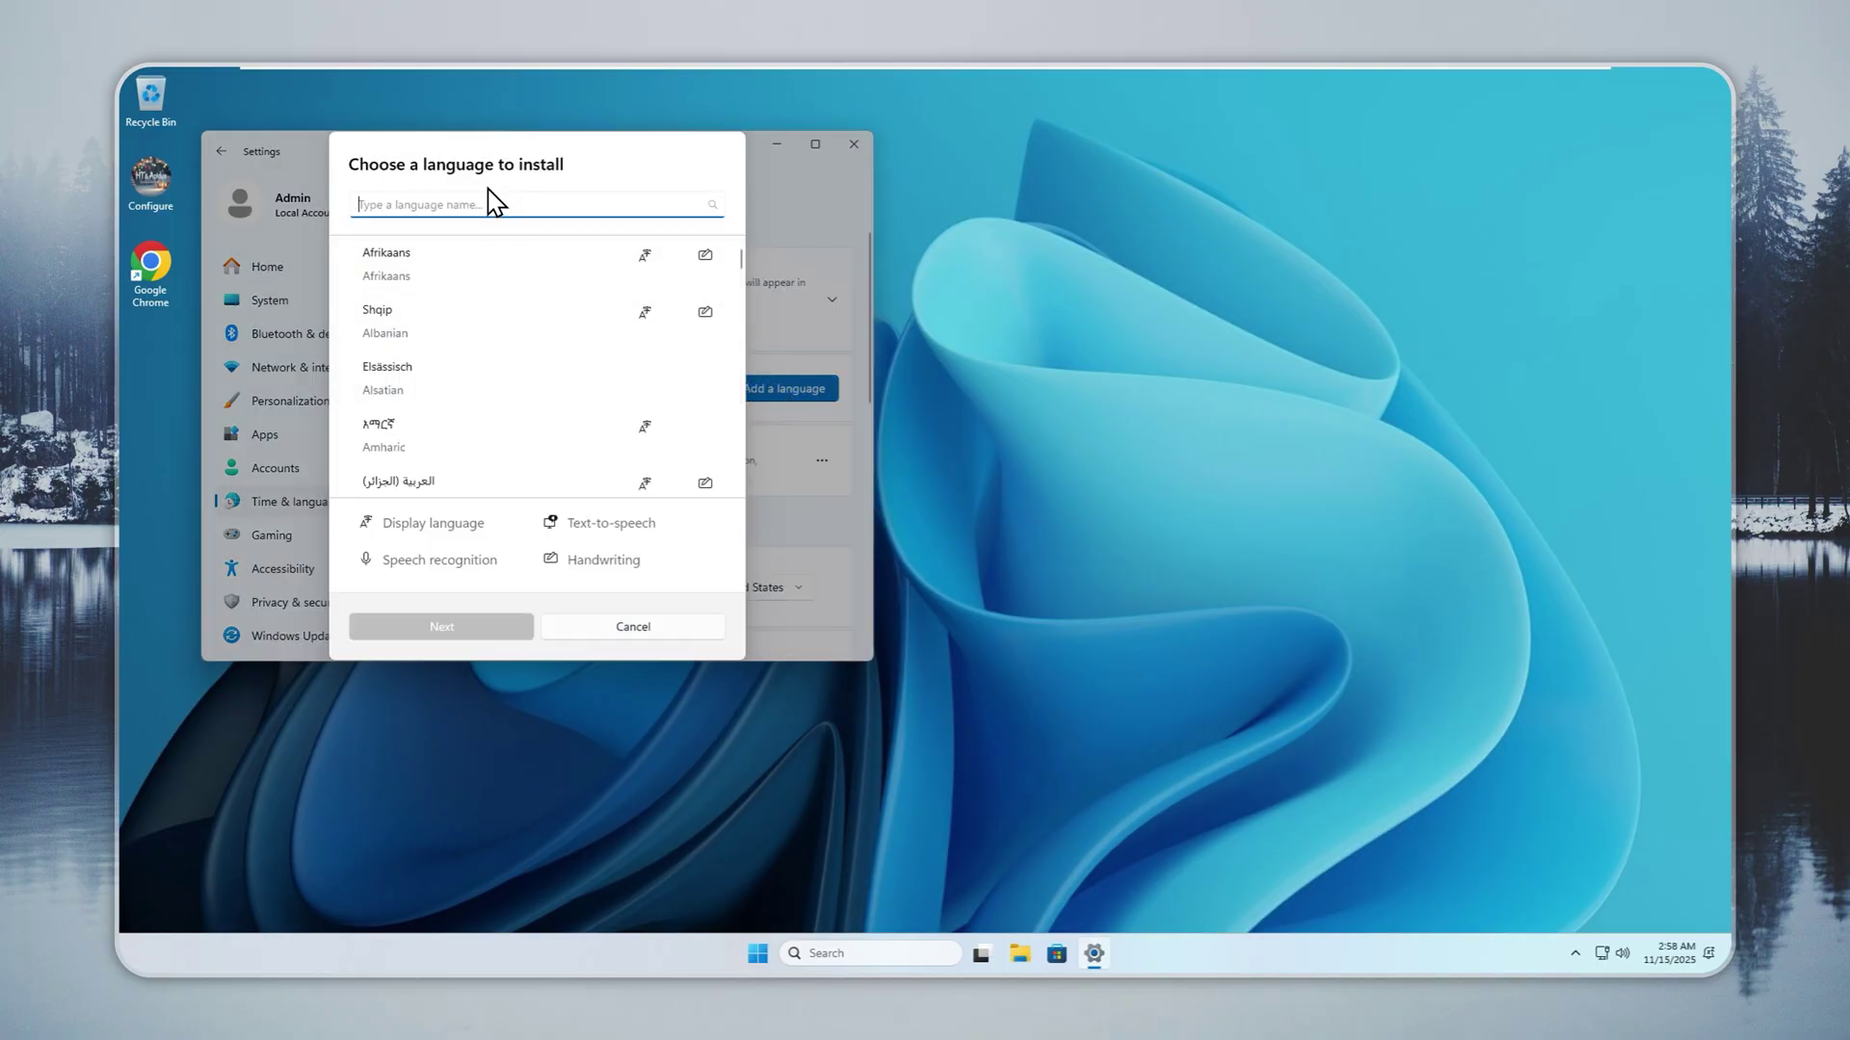
pyautogui.write('portu')
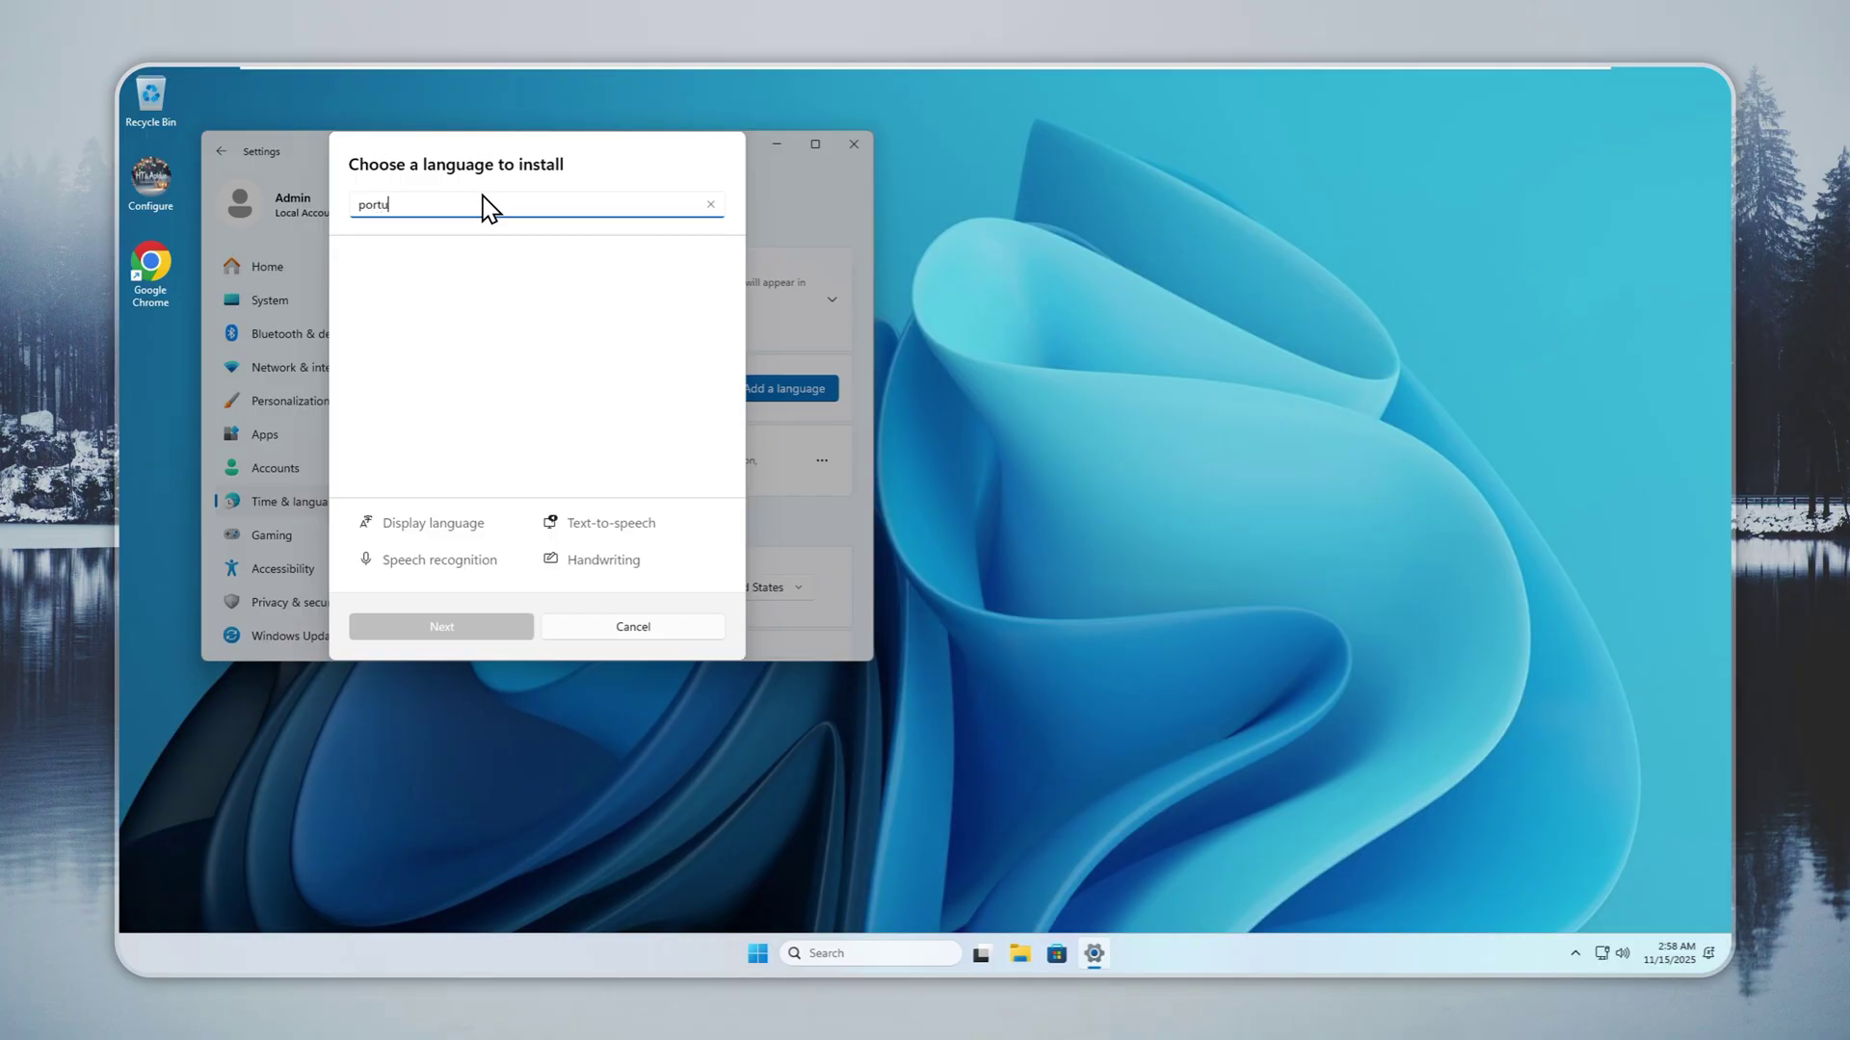
pyautogui.click(433, 323)
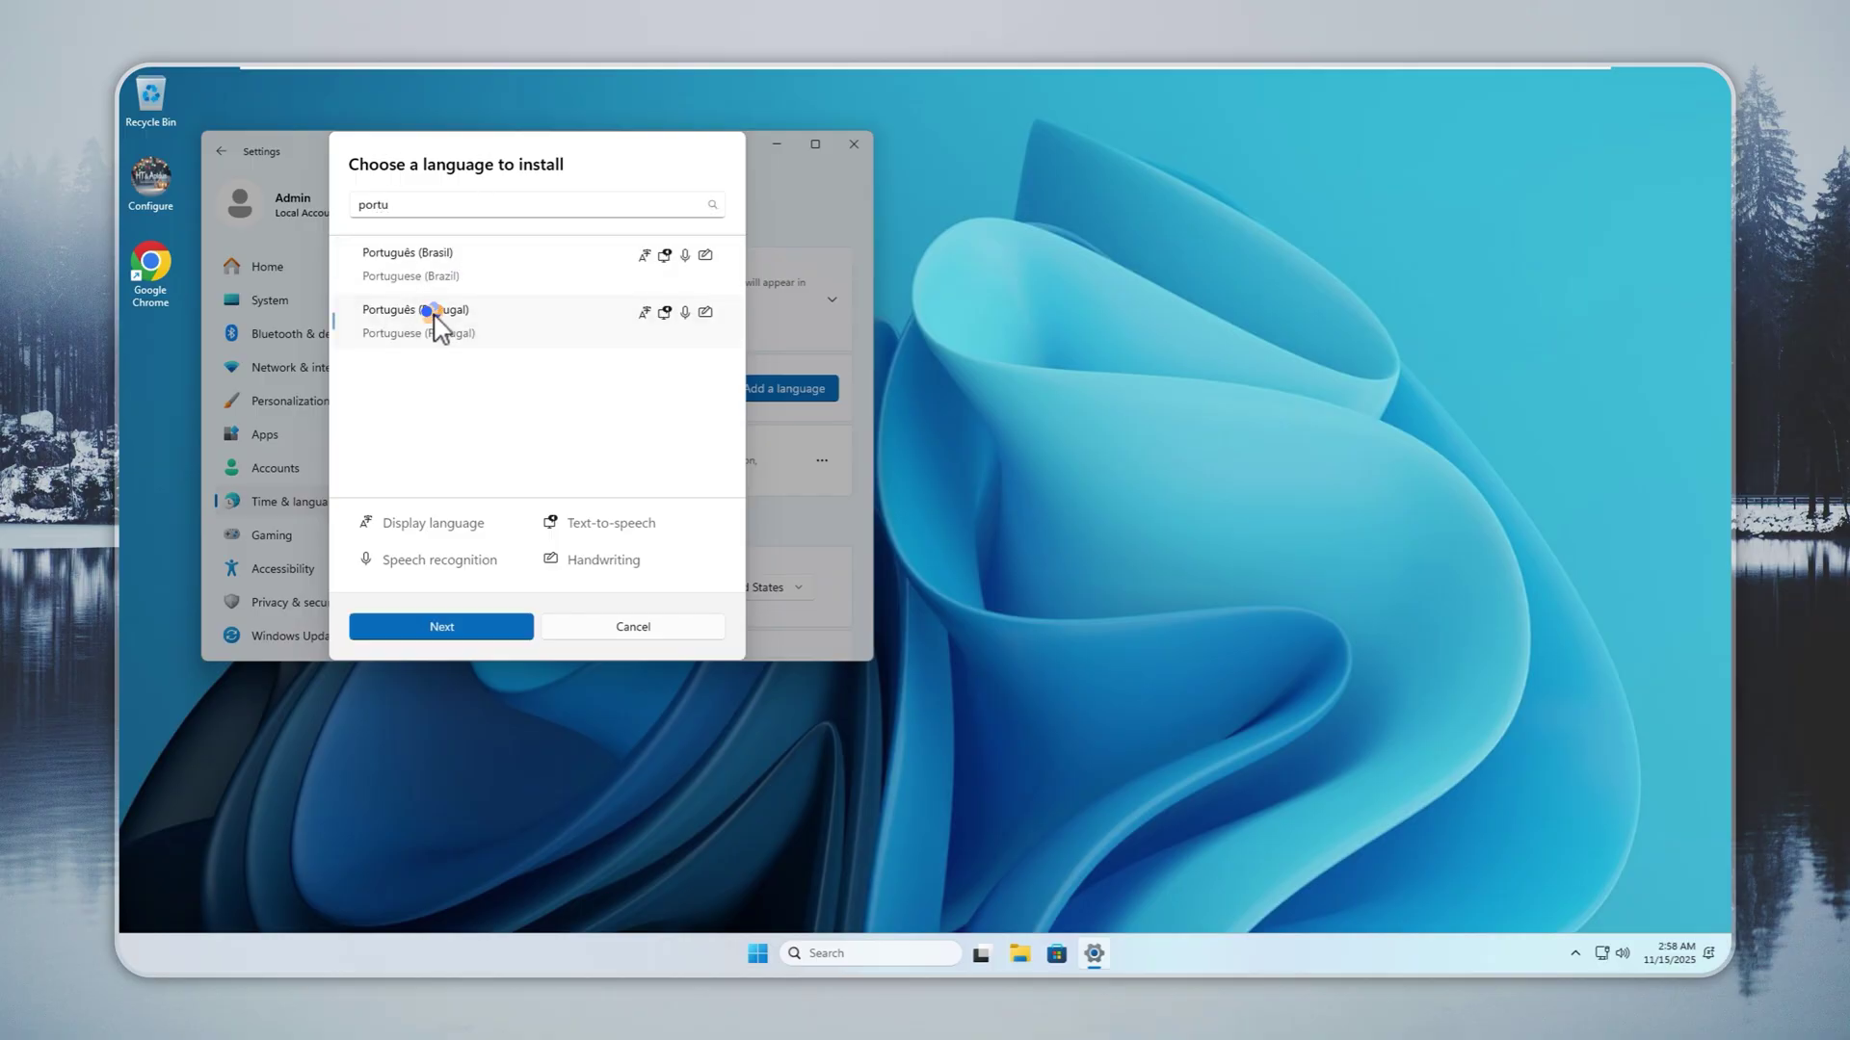
pyautogui.click(449, 626)
pyautogui.click(535, 496)
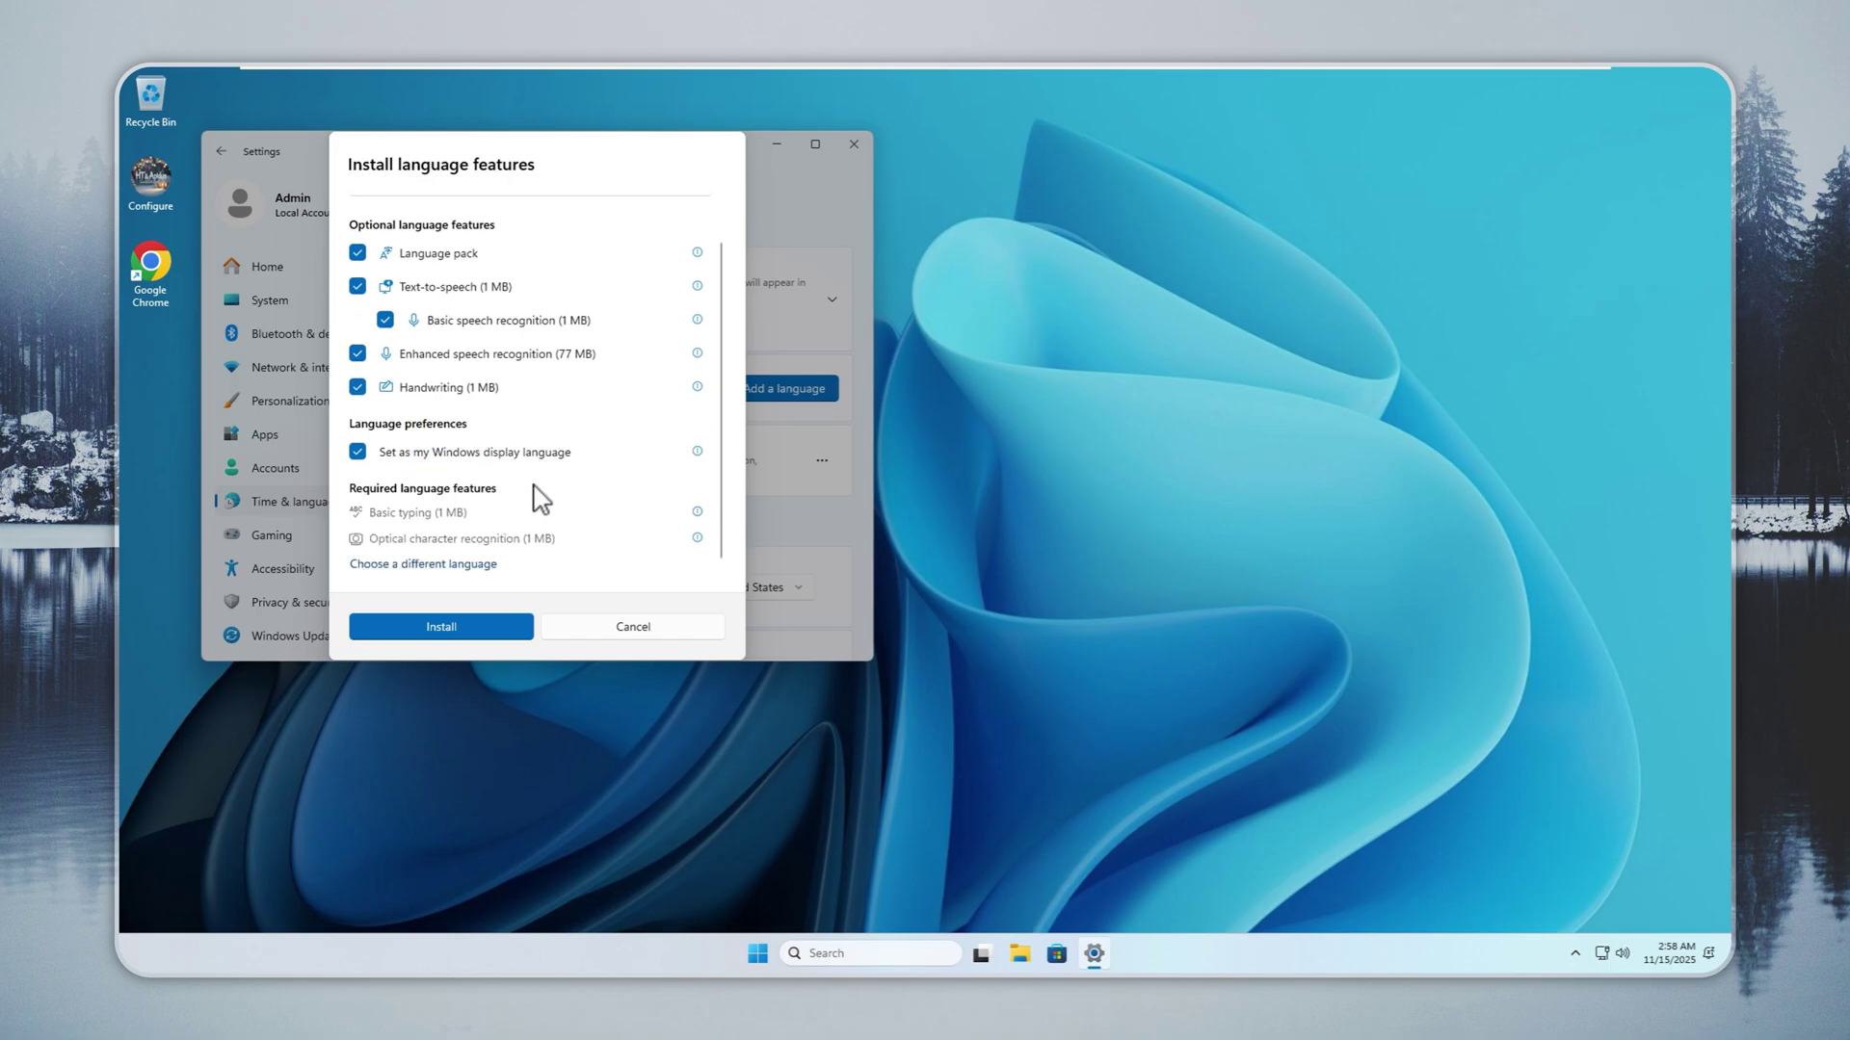
pyautogui.click(484, 625)
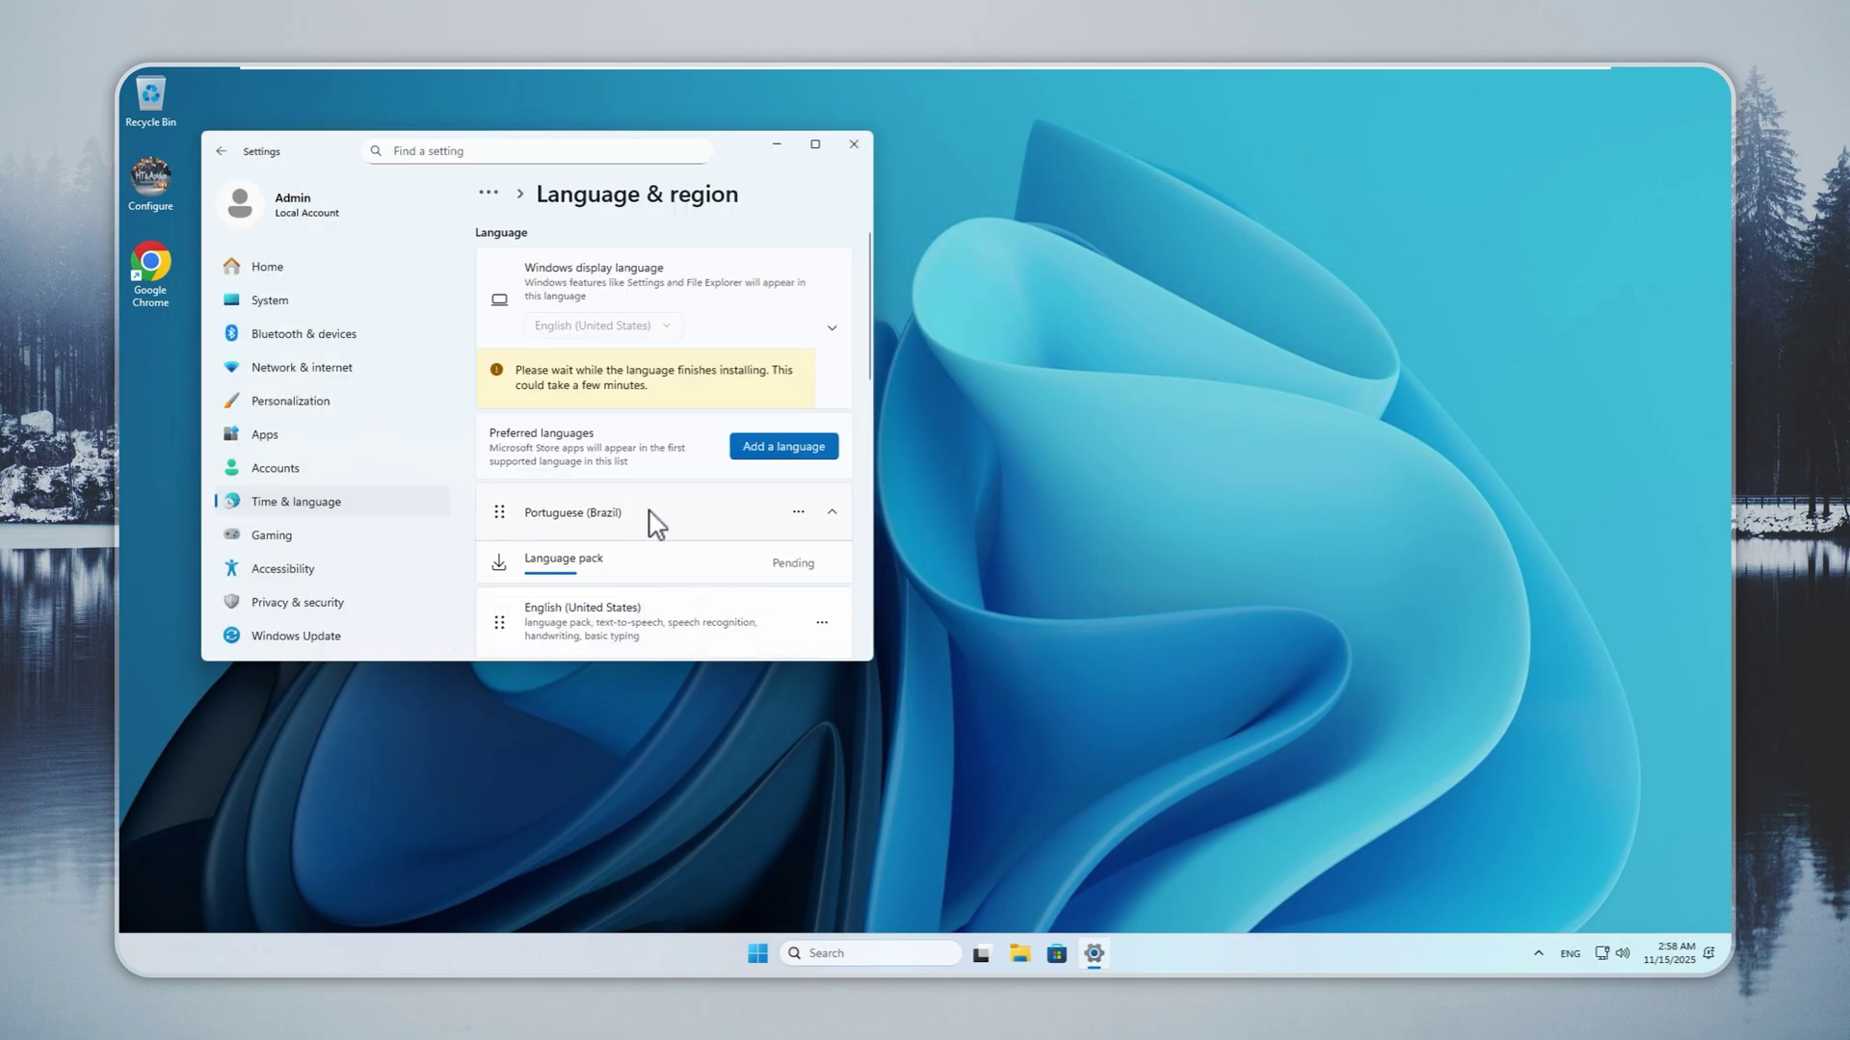
# Step: Sign out of Windows to apply the new display language and sign back in to the local account
pyautogui.click(814, 147)
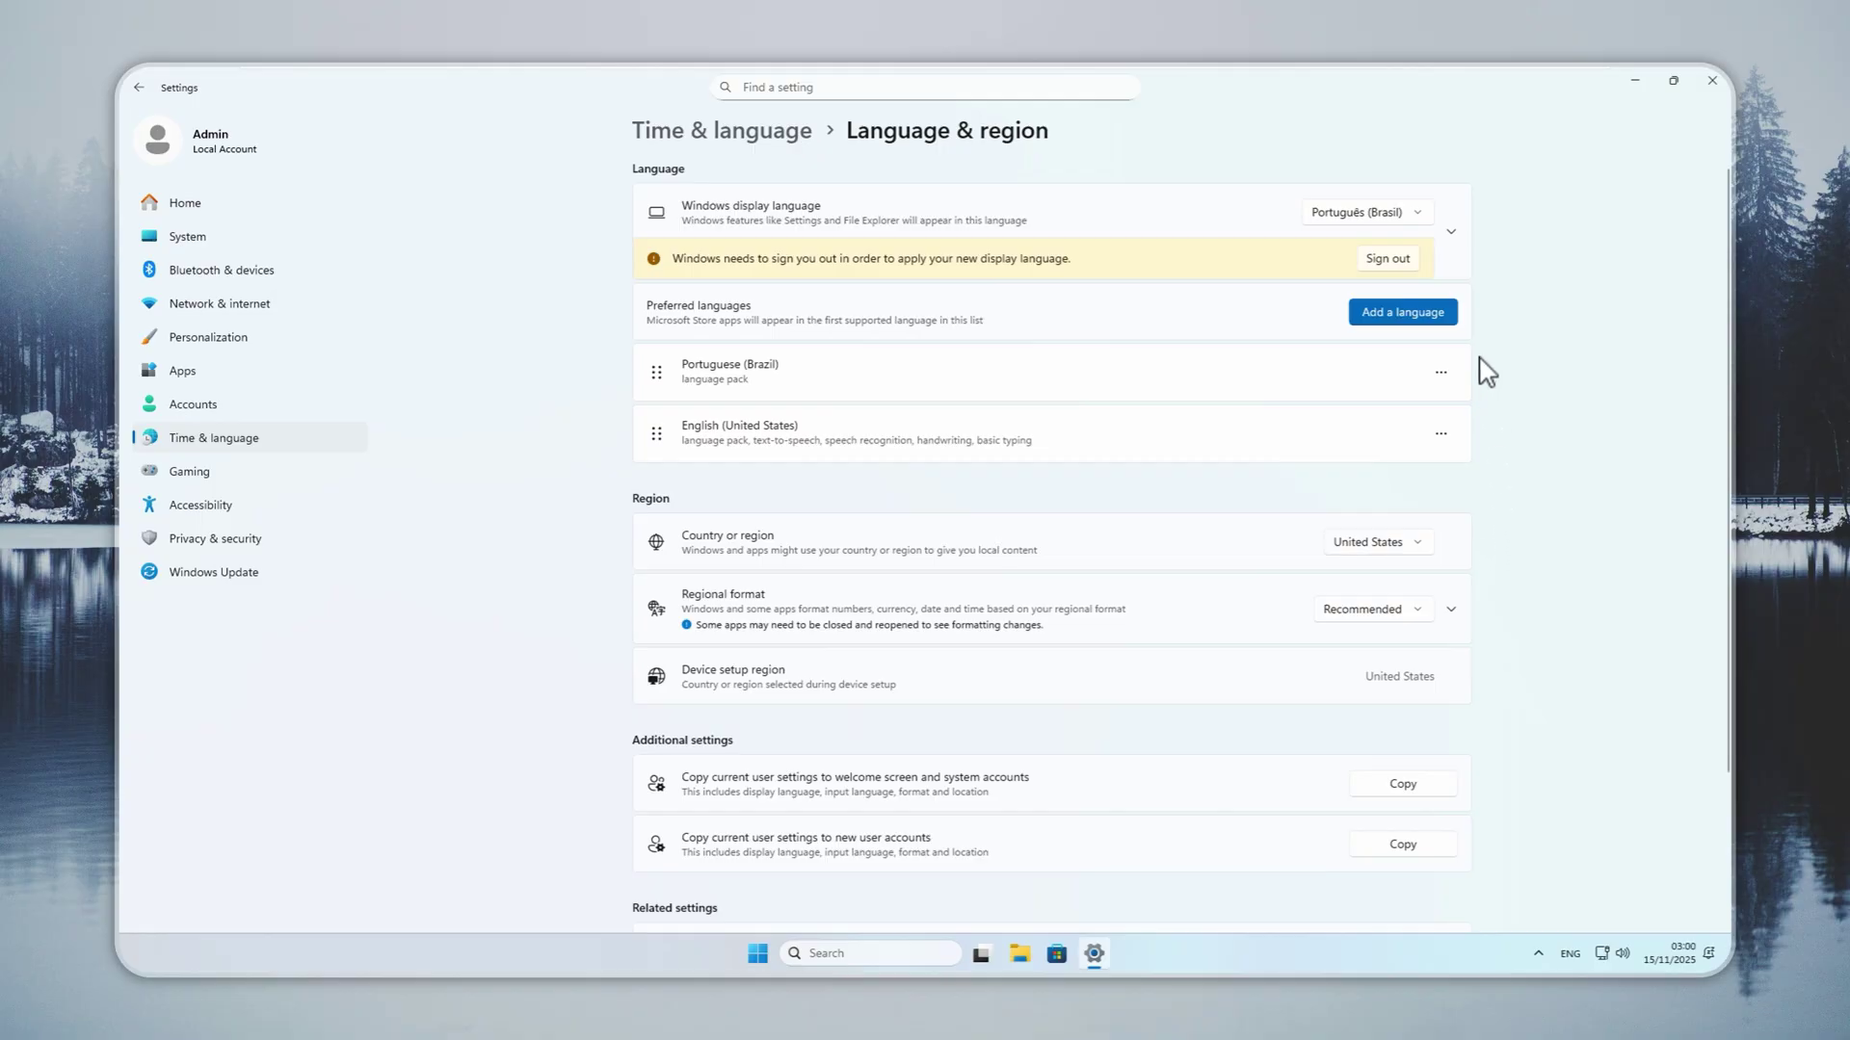
pyautogui.click(1387, 262)
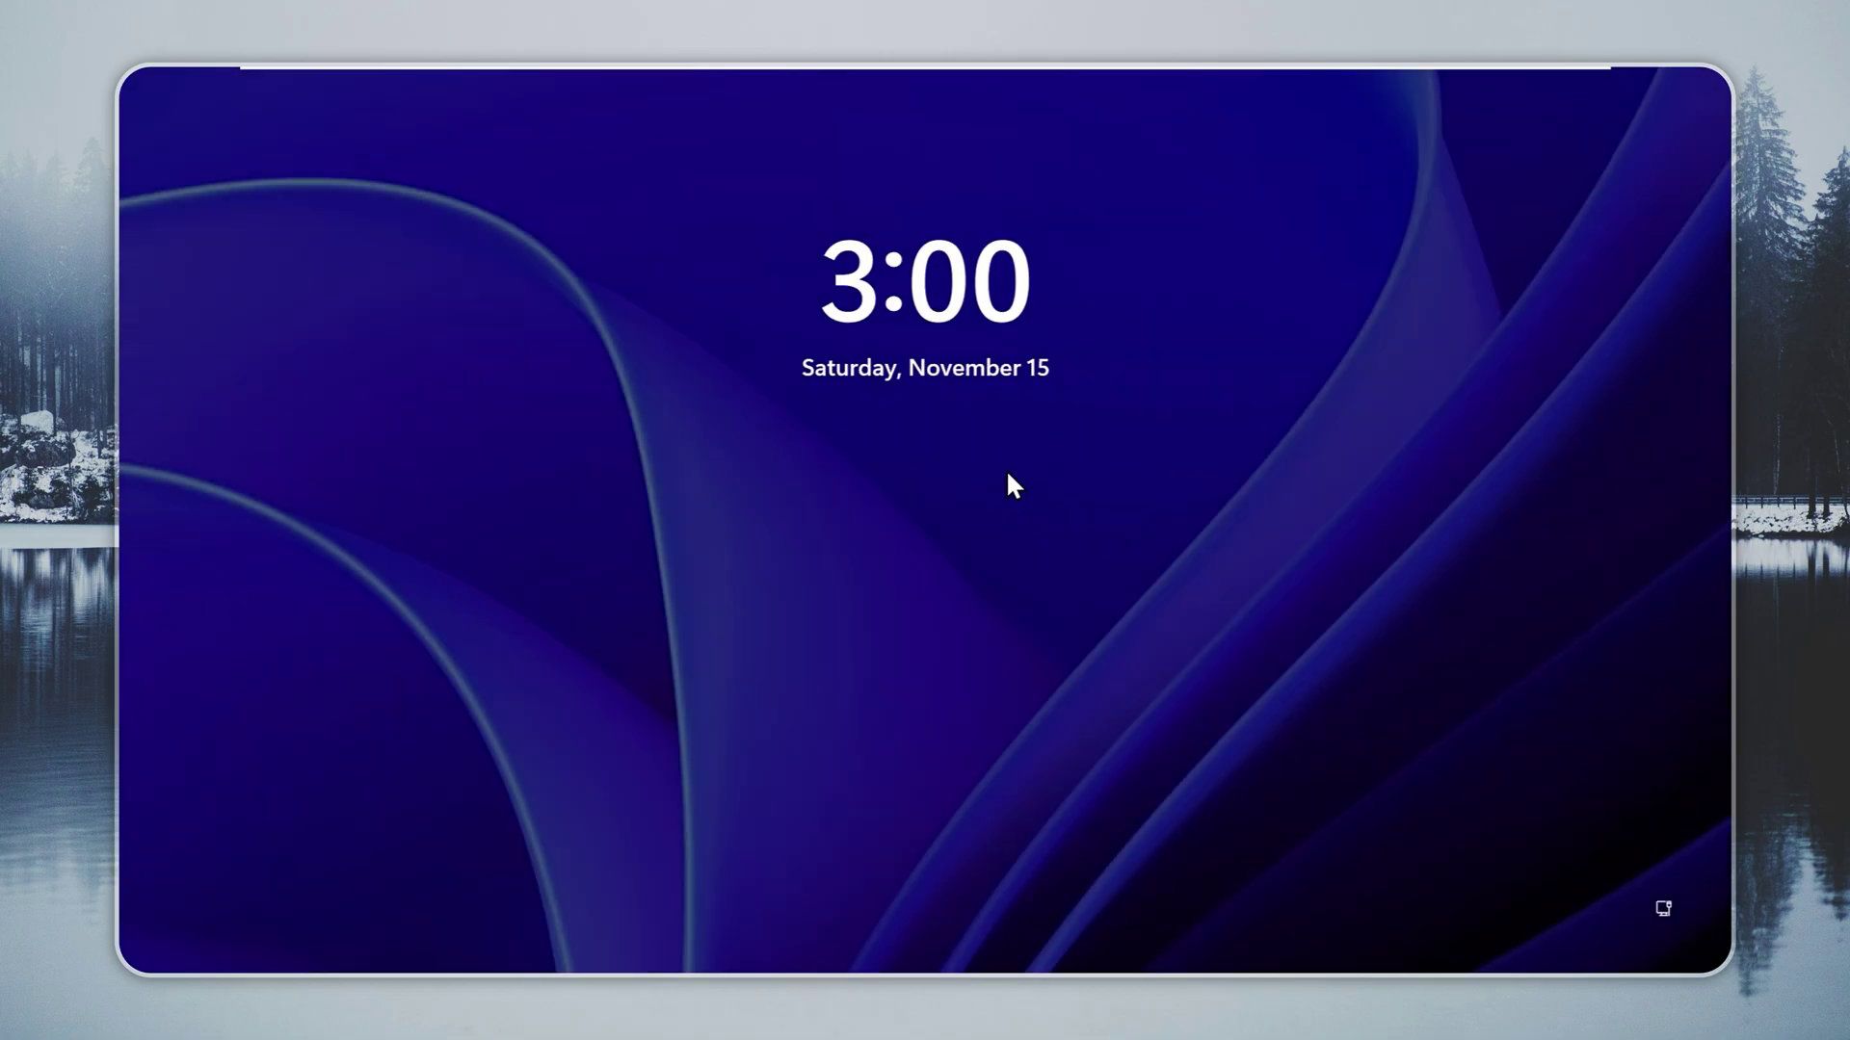
pyautogui.click(1006, 470)
pyautogui.click(917, 563)
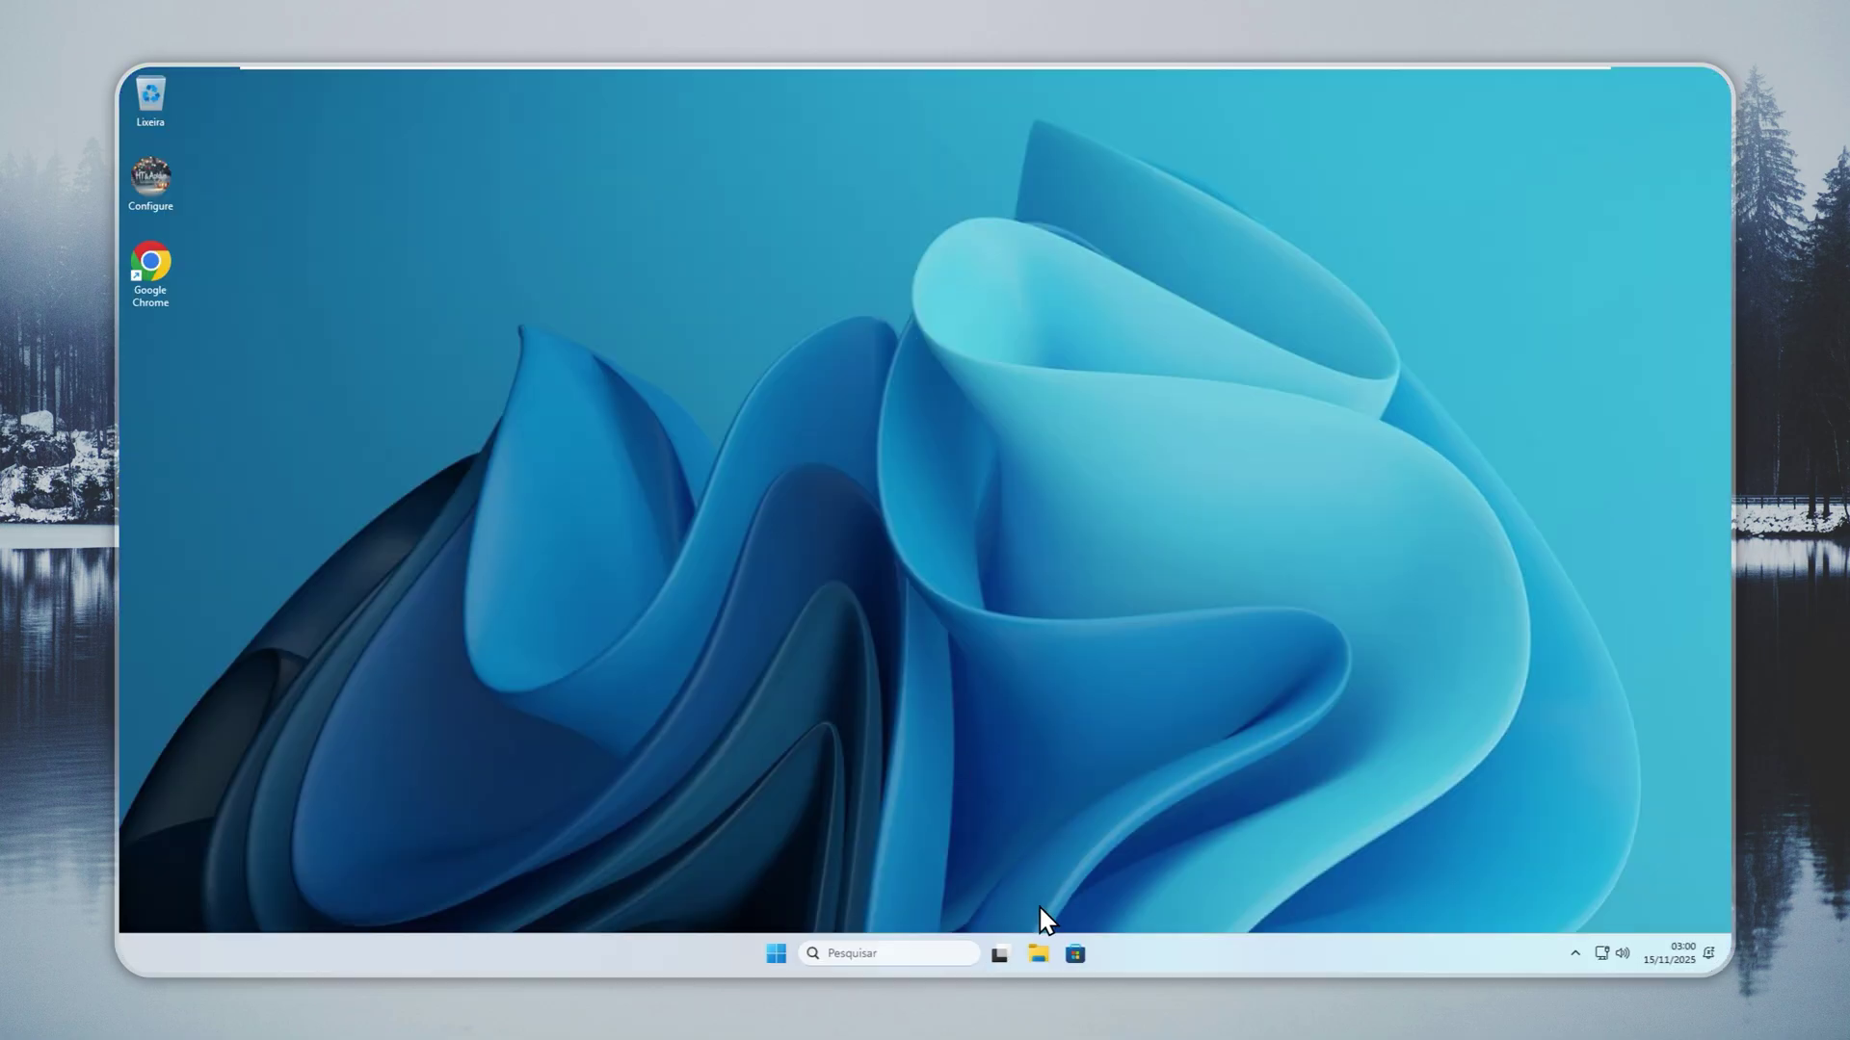
# Step: Copy the current user's language and region settings to the welcome screen, system accounts and new user accounts
pyautogui.click(777, 953)
pyautogui.click(1108, 412)
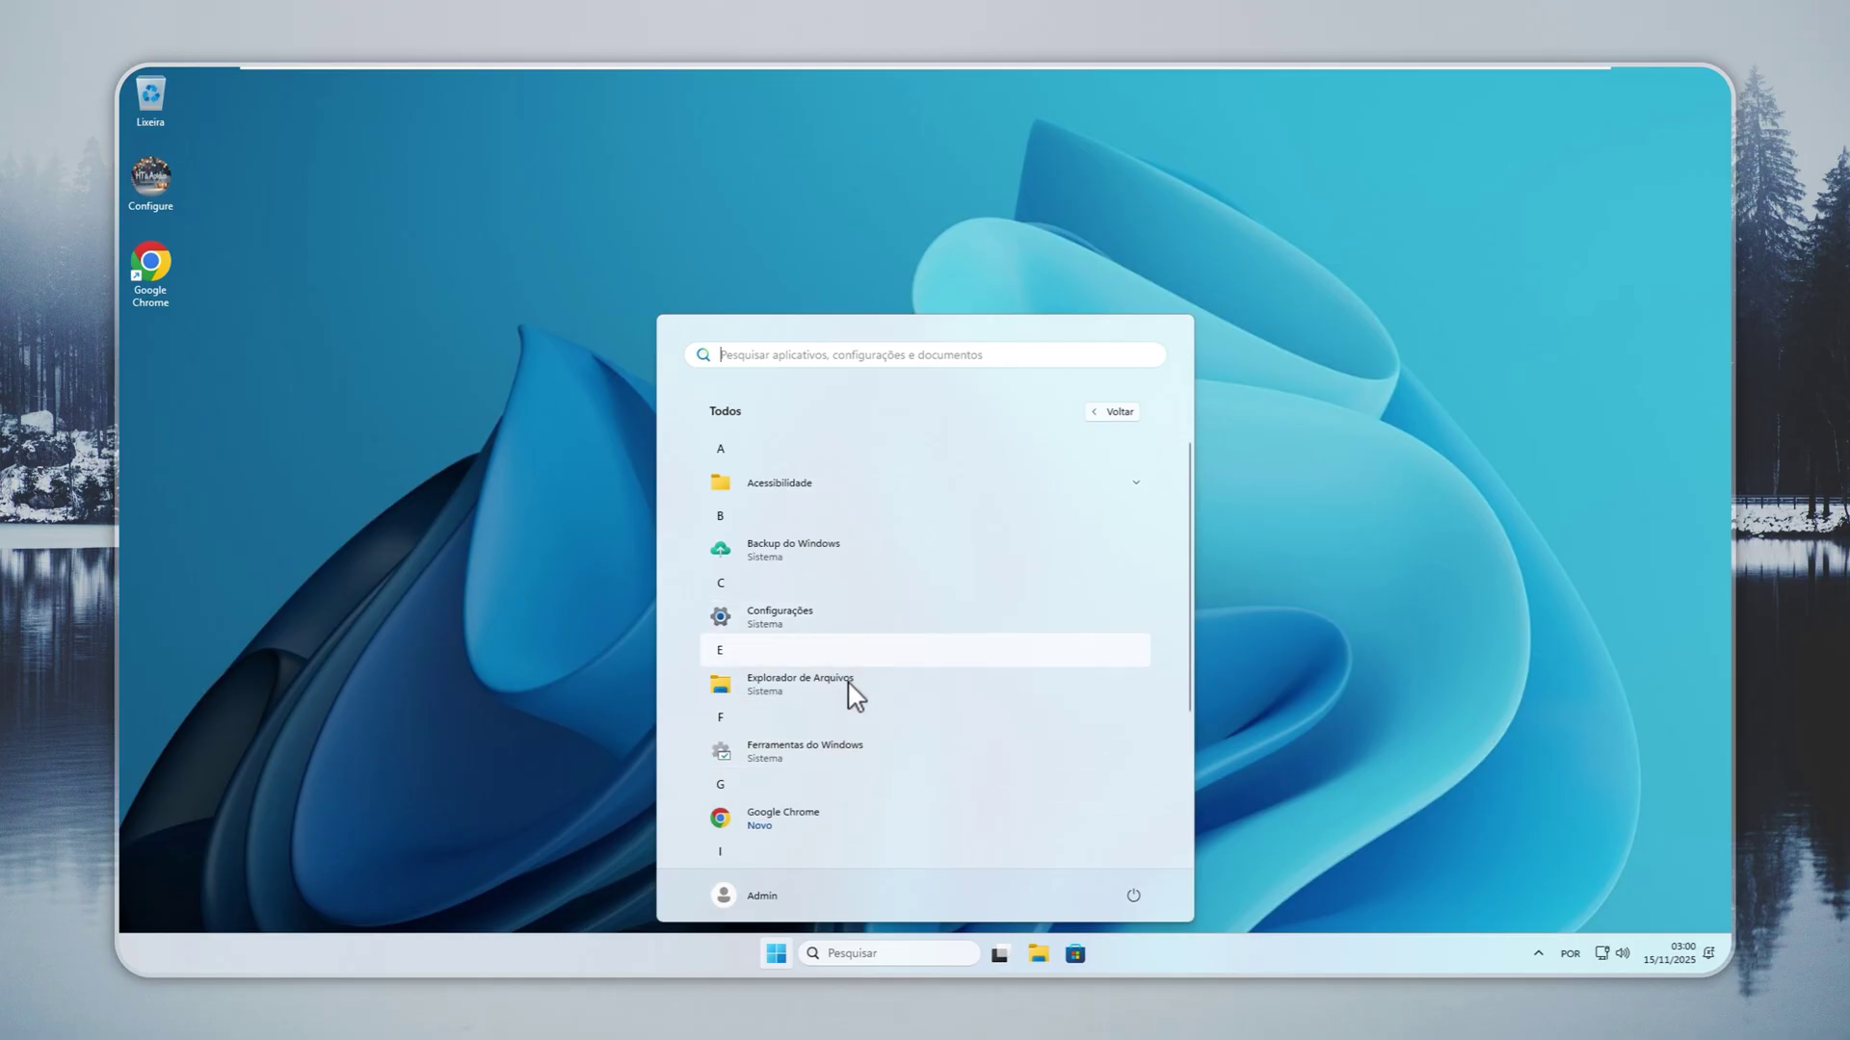
pyautogui.click(794, 622)
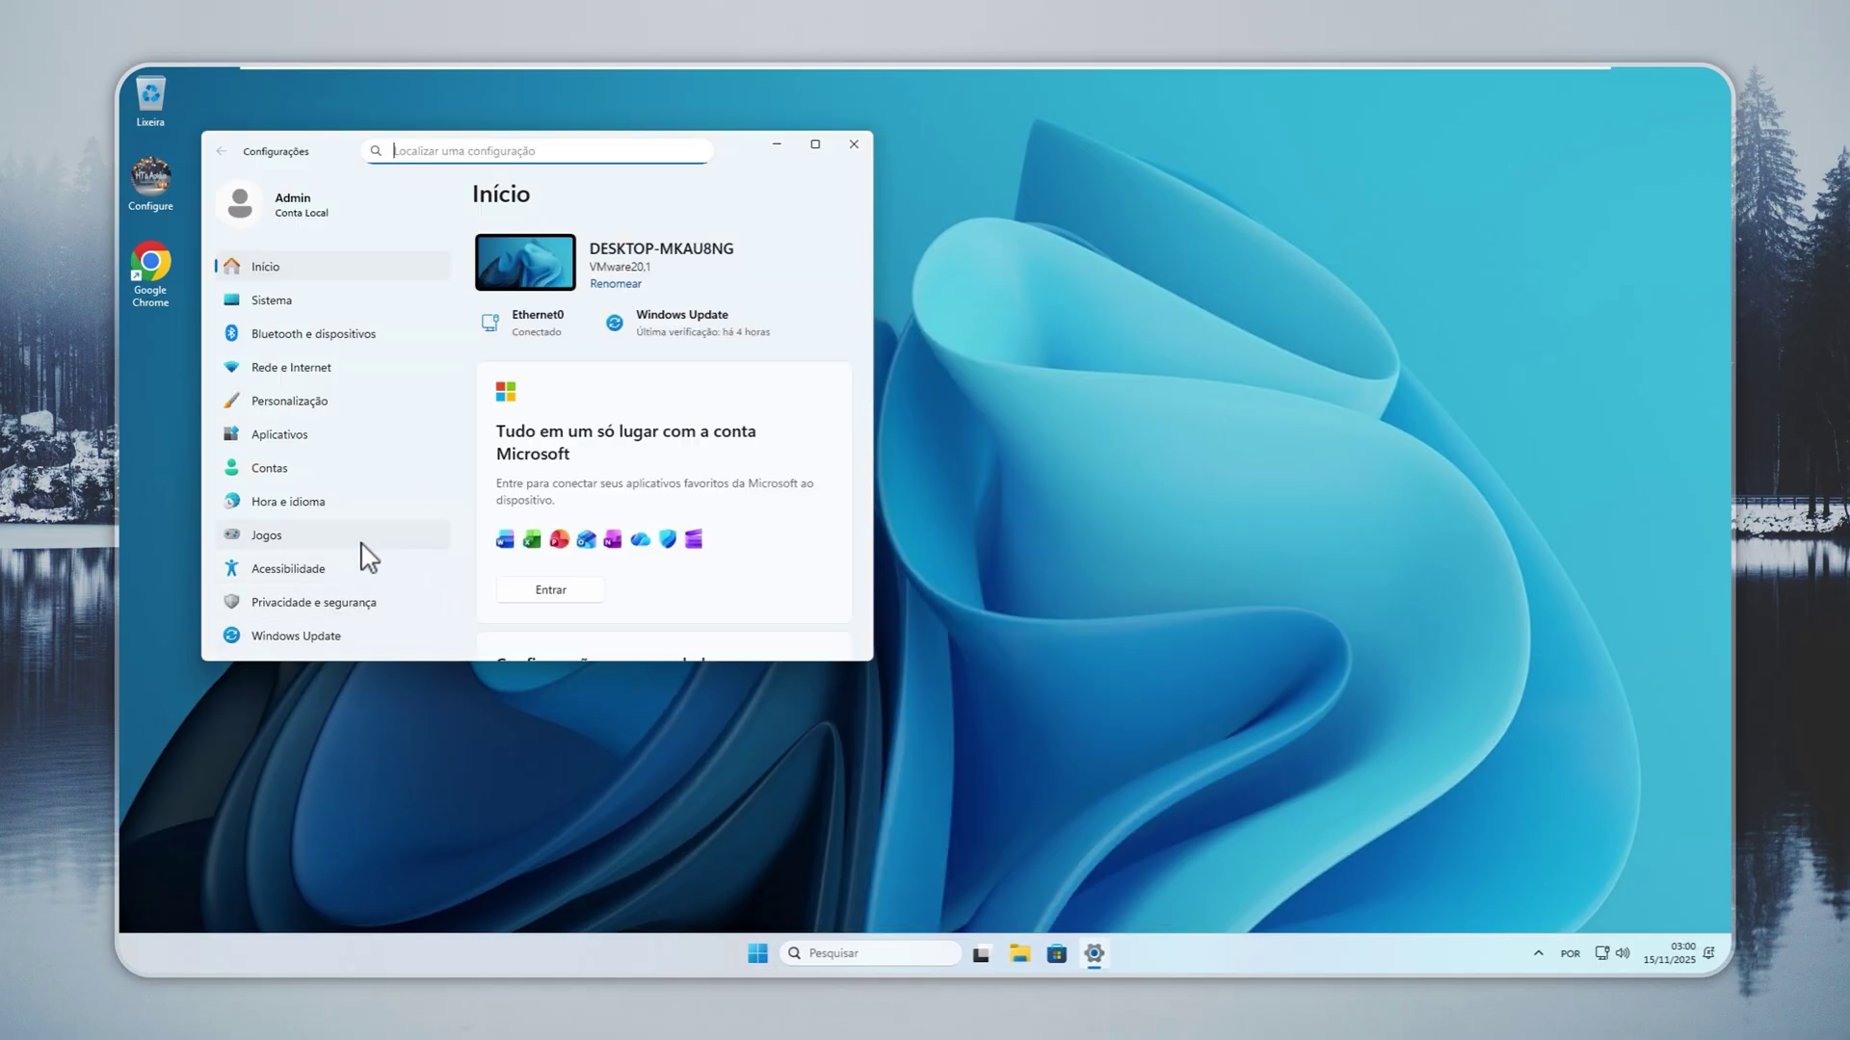
pyautogui.click(364, 505)
pyautogui.click(674, 525)
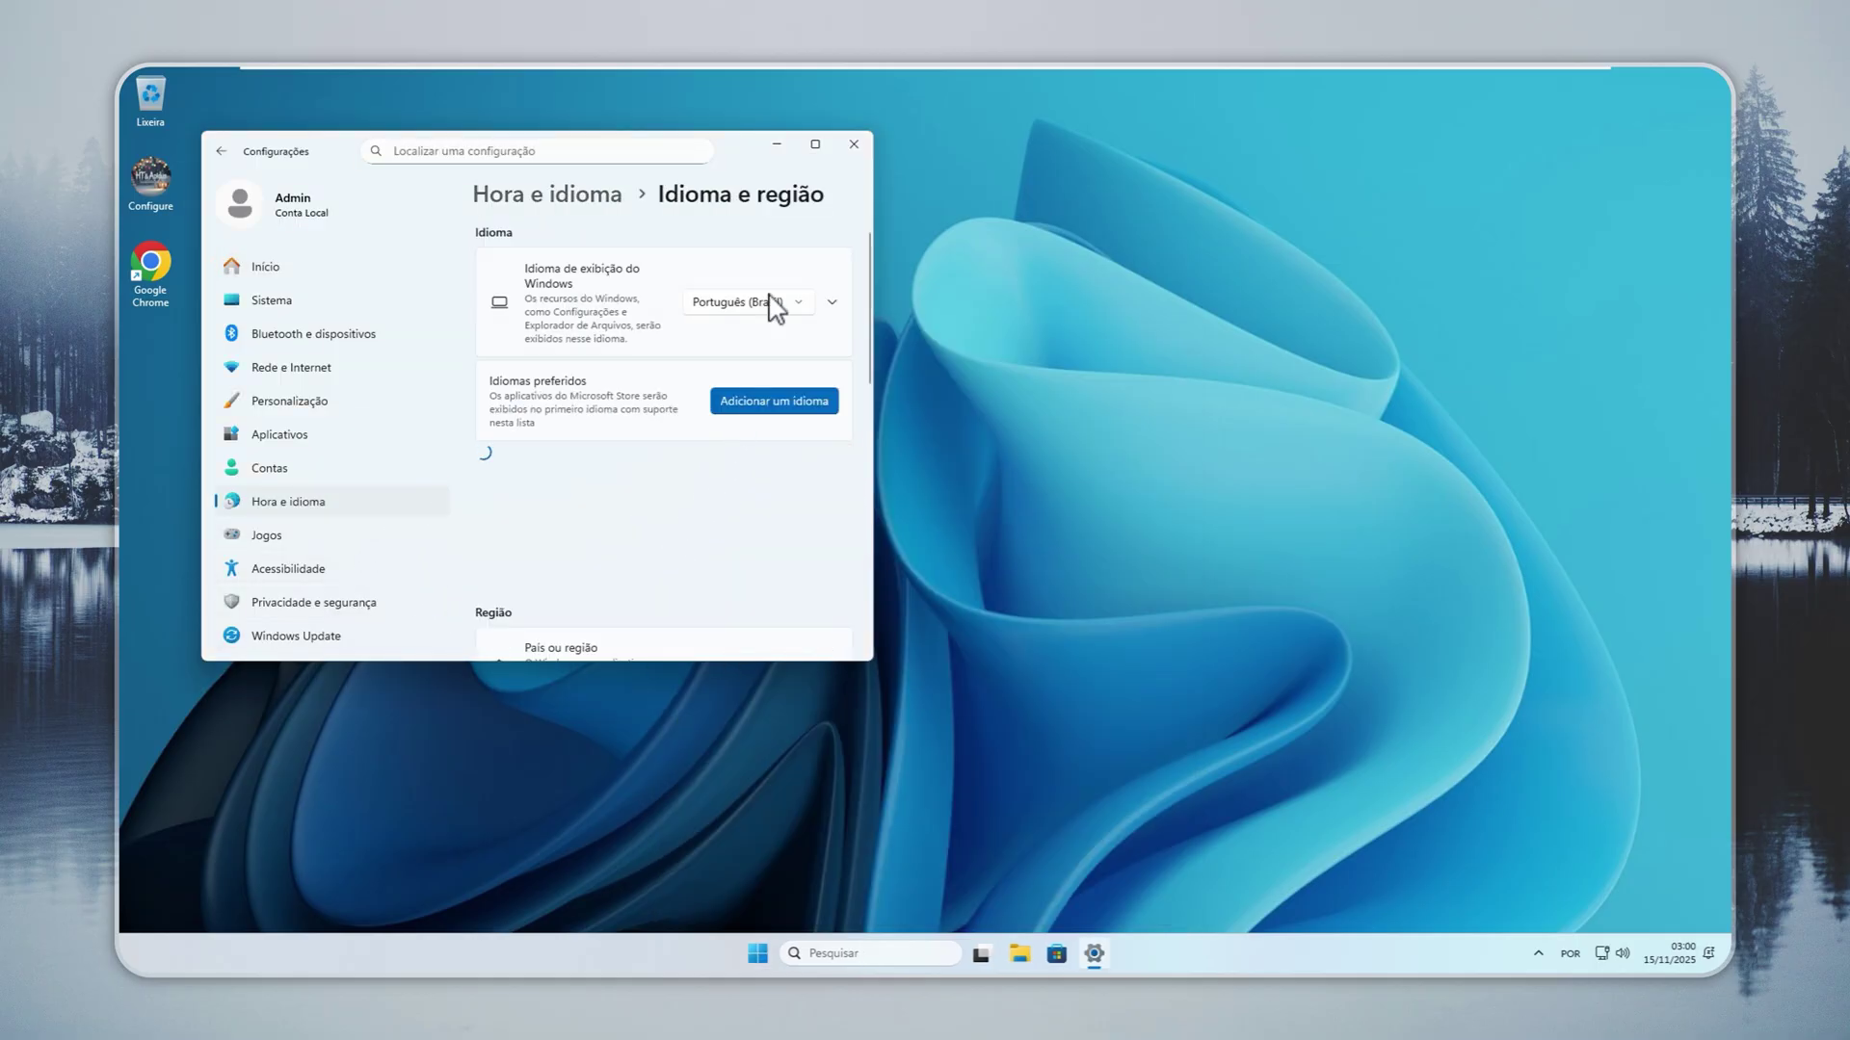
pyautogui.click(815, 143)
pyautogui.click(1403, 732)
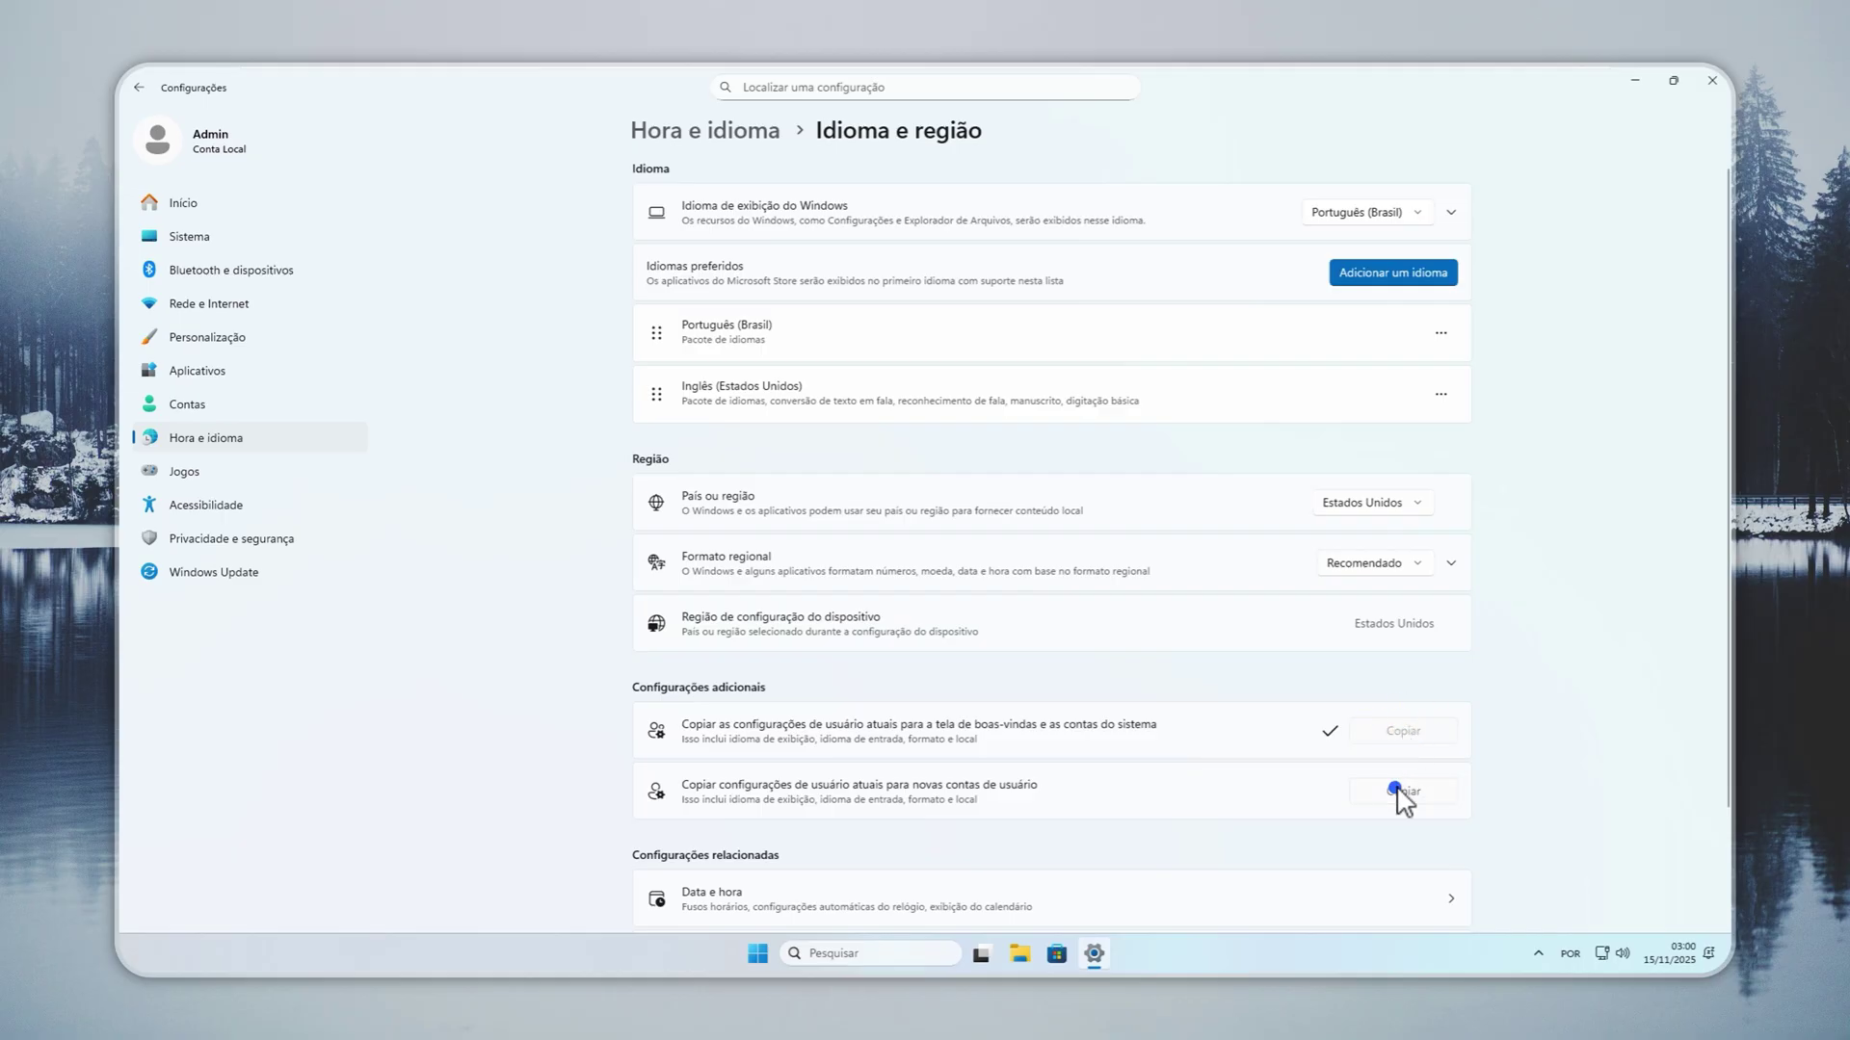
pyautogui.click(1402, 792)
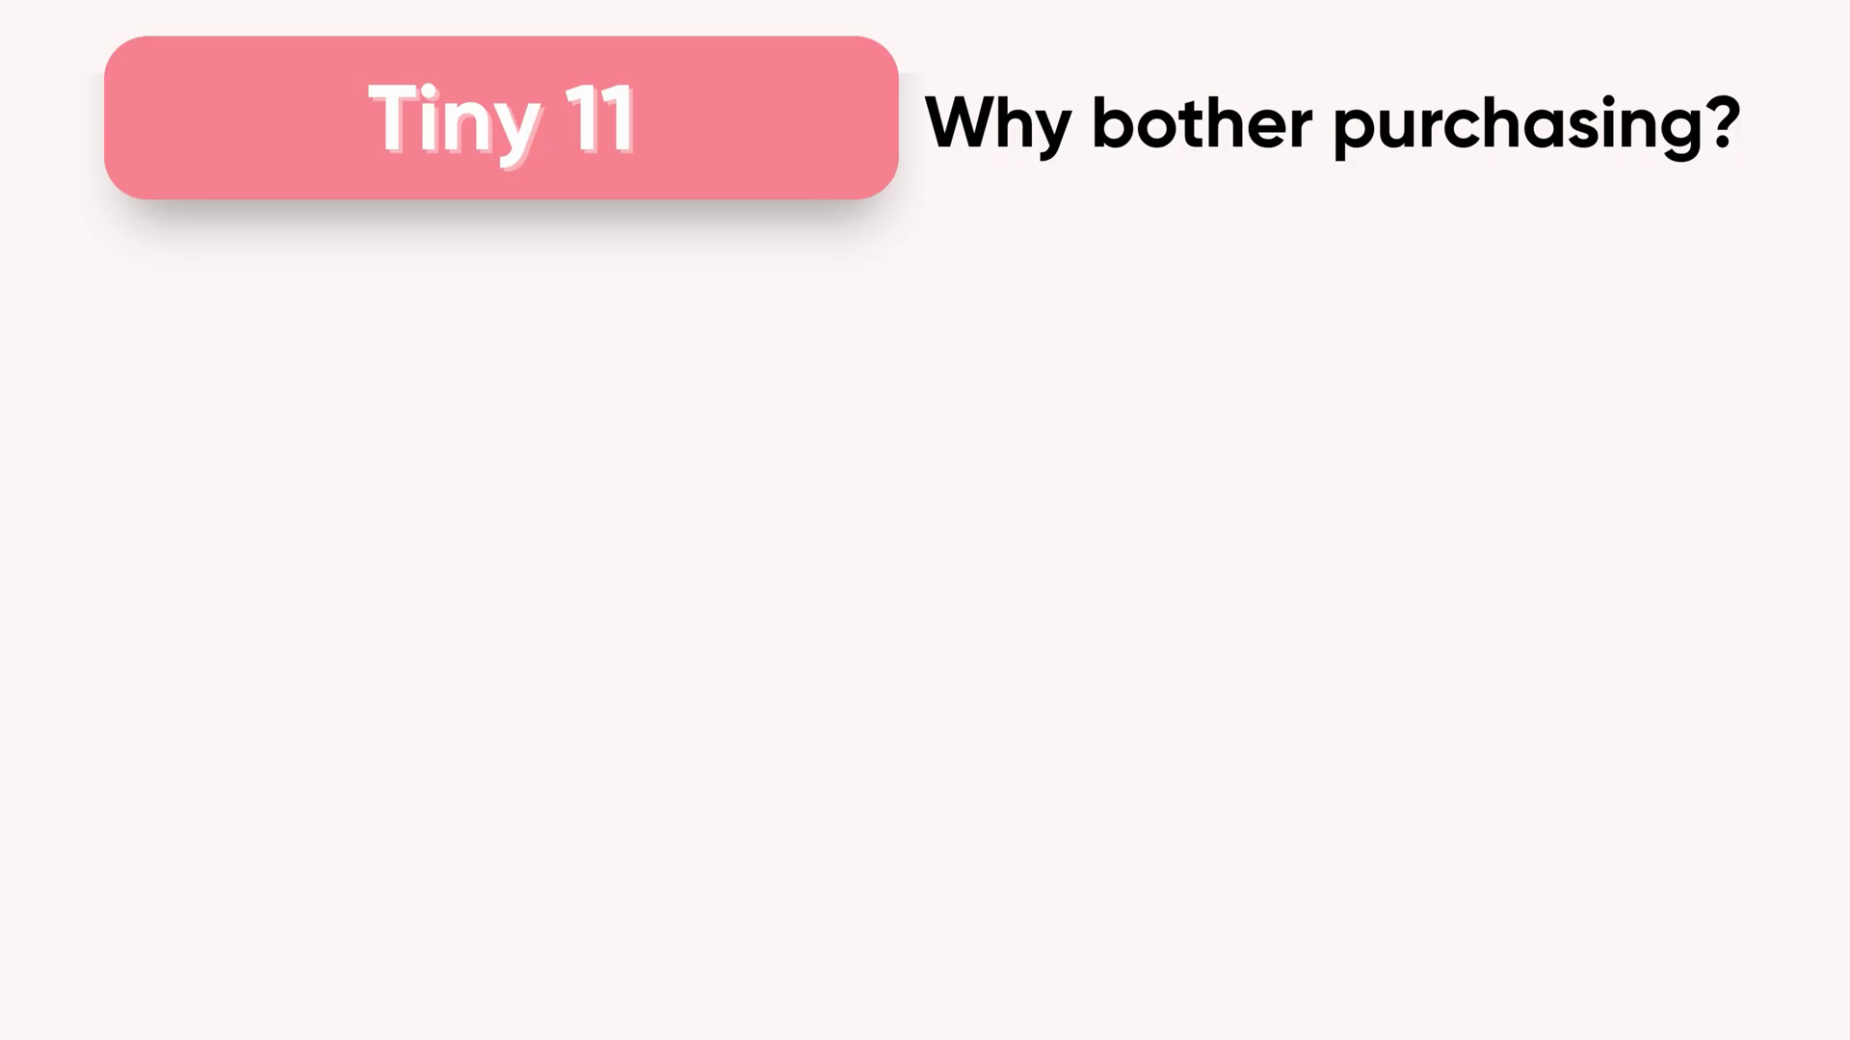